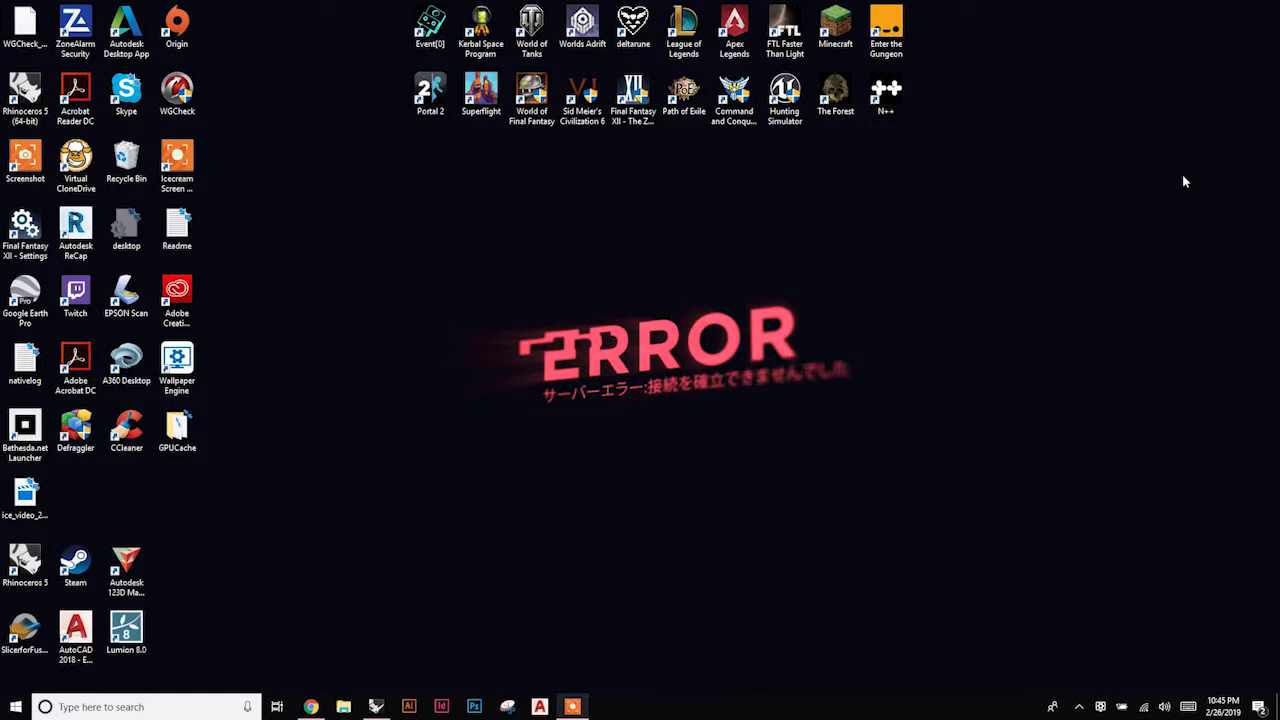
Switch back to the Rhinoceros 5 window with the TopoSandbox model.
key("alt+Tab")
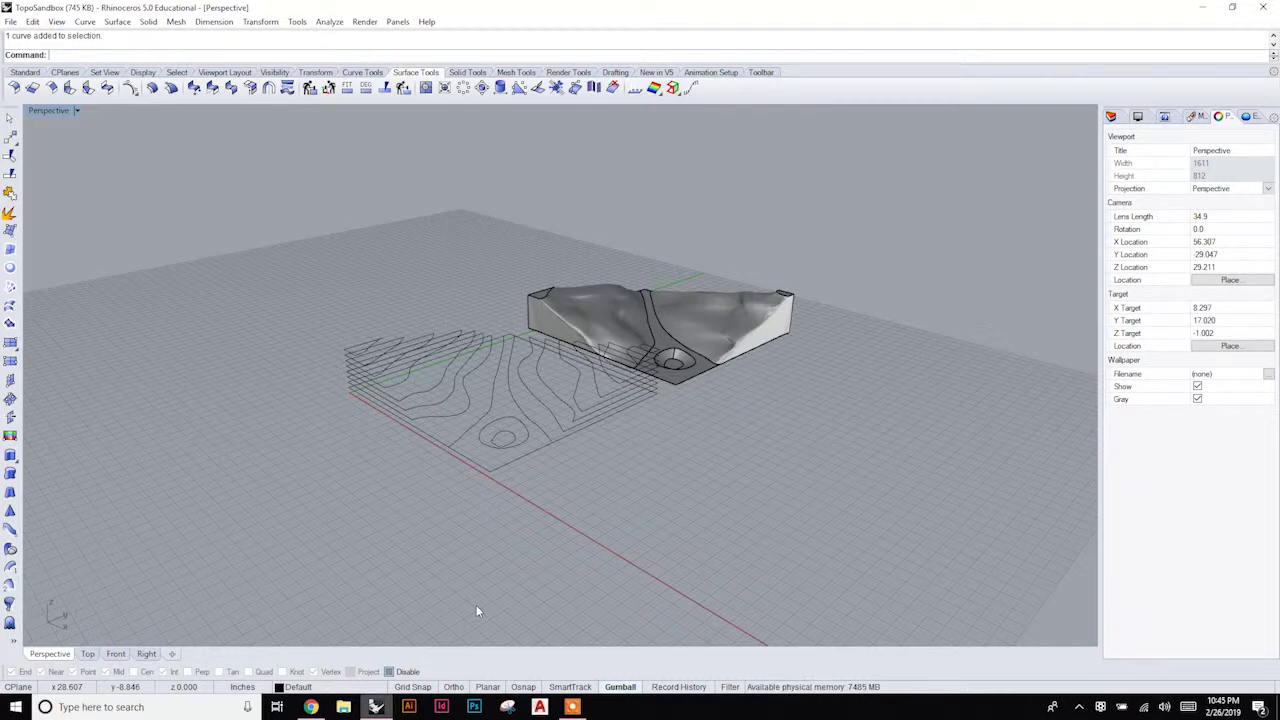
Restore the four-viewport layout and show the Standard toolbar tab.
key("ctrl+y")
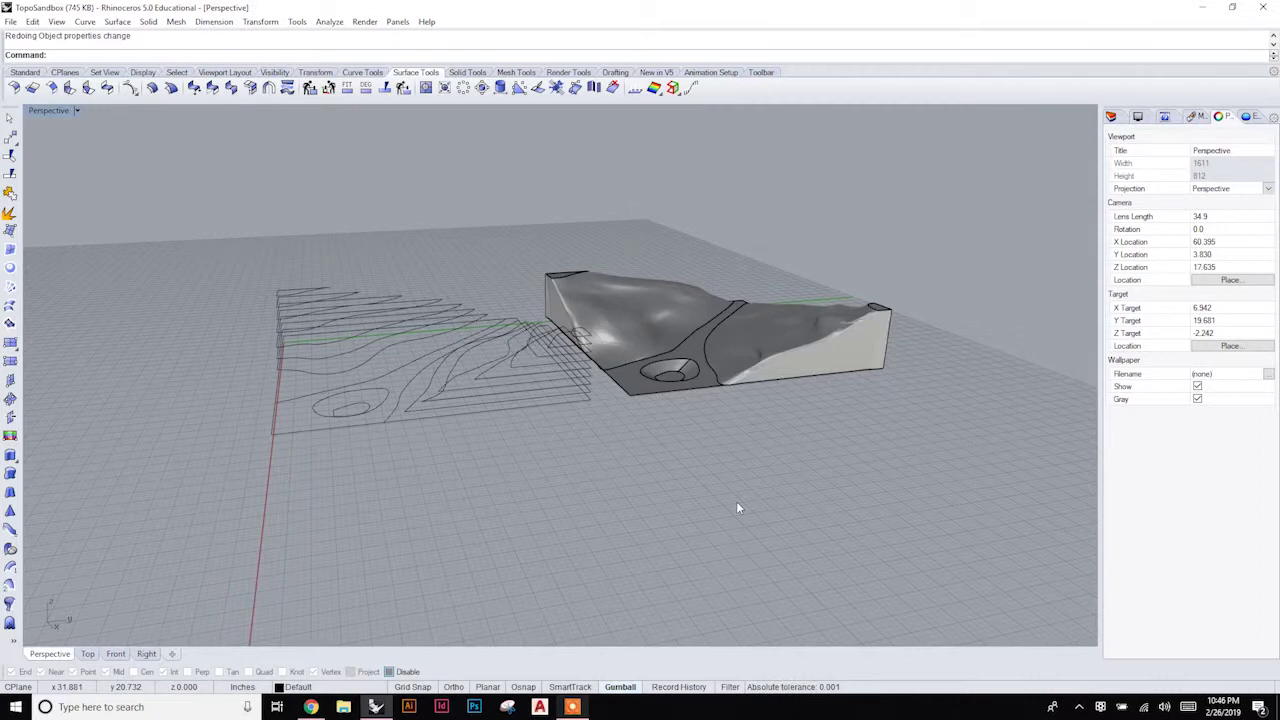
right_click_drag(425, 322, 474, 355)
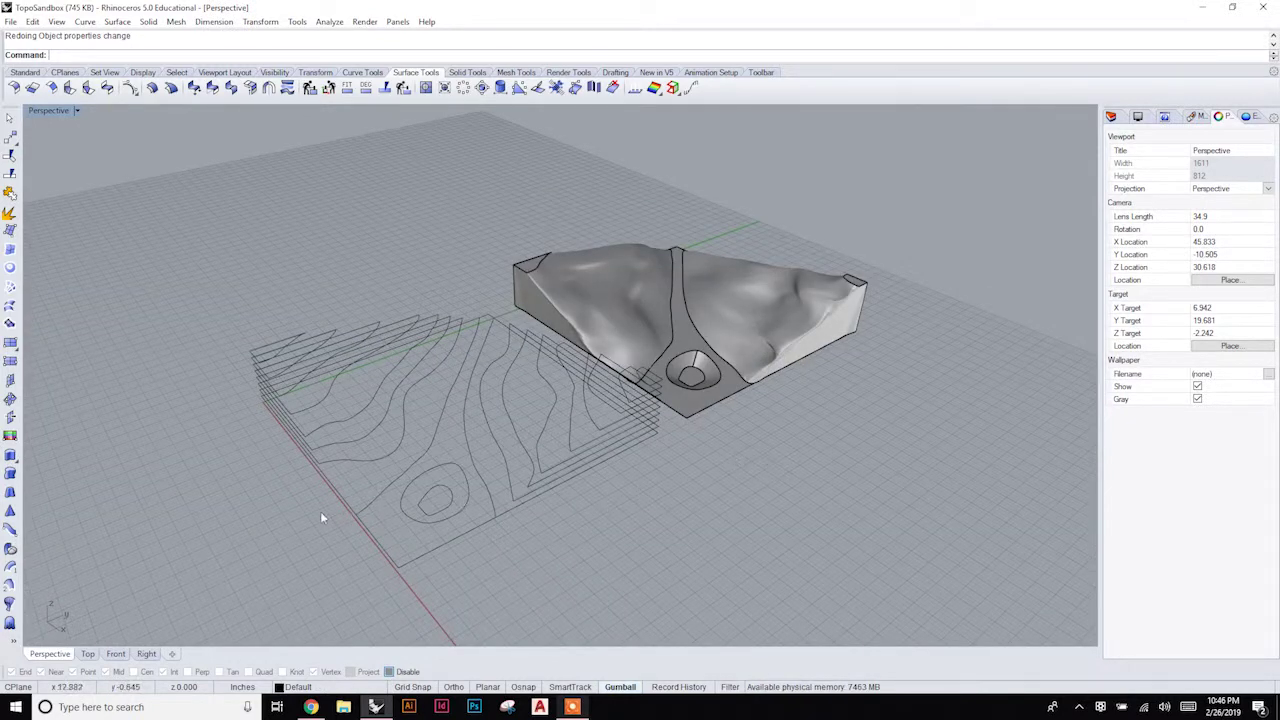
double_click(55, 111)
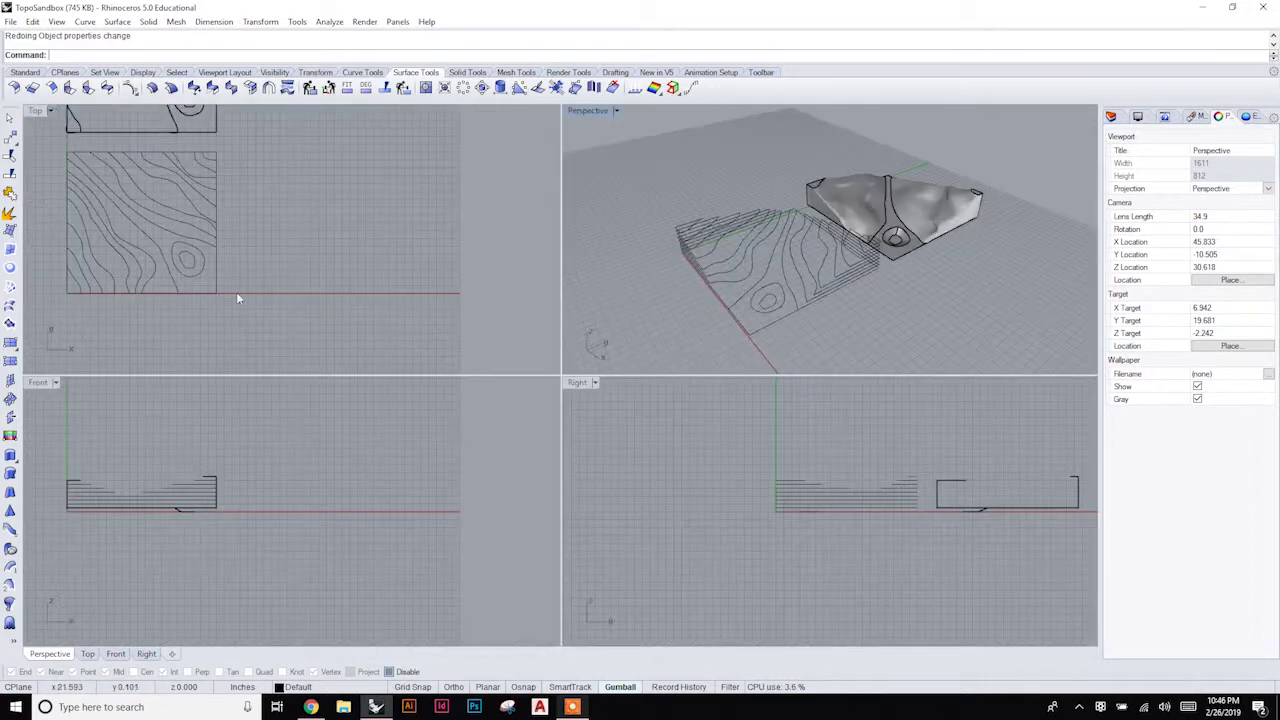
left_click(25, 72)
Pan the Top view and orbit the Perspective view around the terrain and contours.
right_click_drag(239, 255, 378, 280)
right_click_drag(774, 289, 342, 229)
scroll(342, 229, "up", 5)
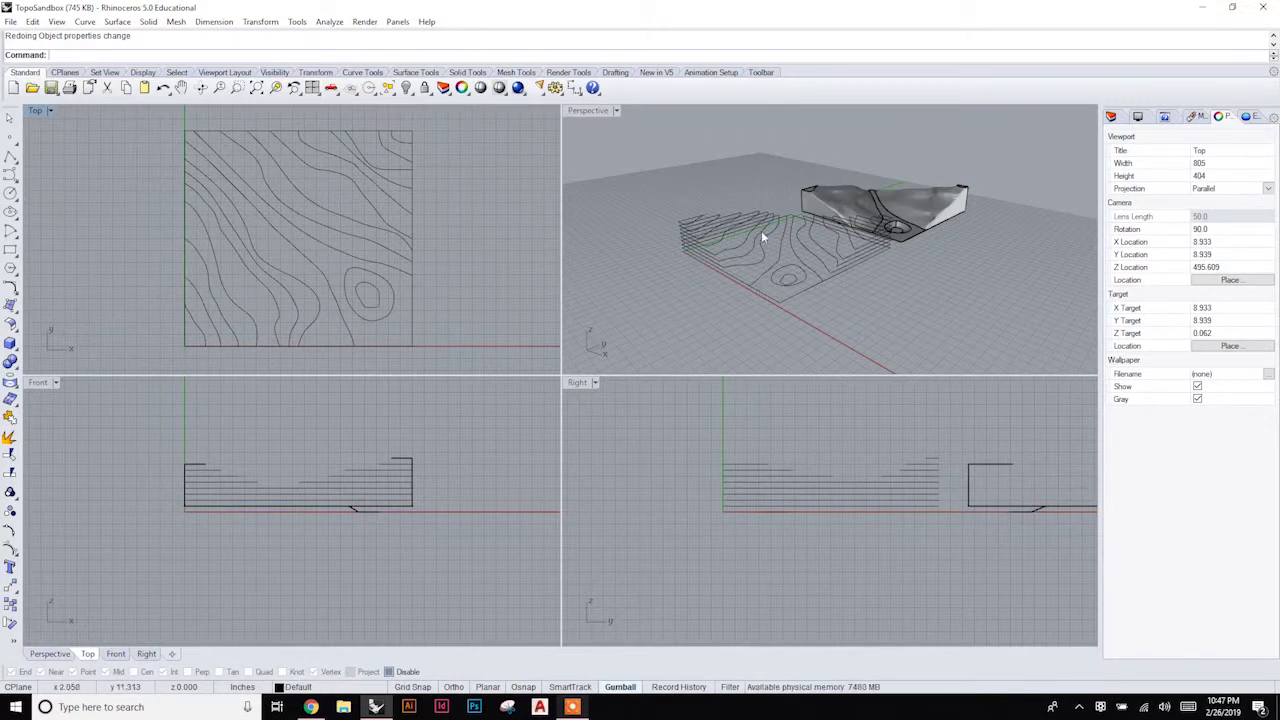
right_click_drag(761, 230, 823, 212)
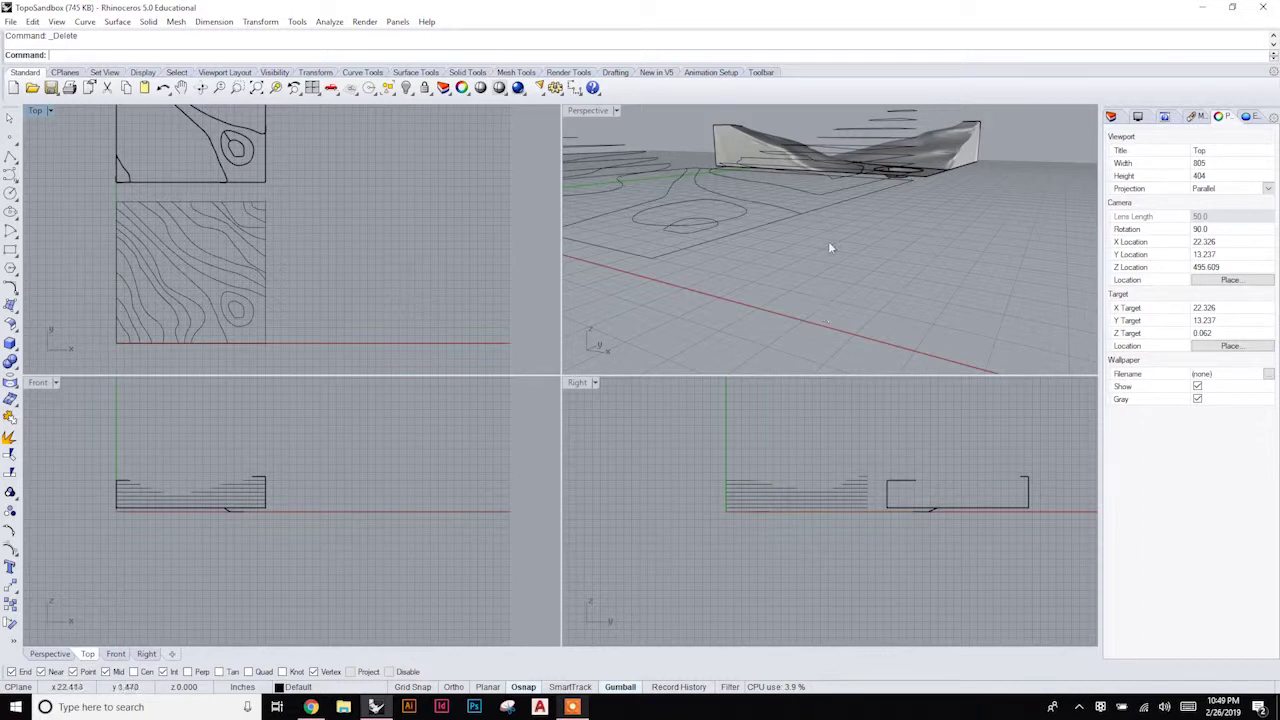
mouse_move(830, 245)
right_mouse_down()
mouse_move(831, 217)
mouse_move(769, 293)
mouse_move(859, 136)
mouse_move(791, 169)
mouse_move(837, 257)
mouse_move(842, 234)
right_mouse_up()
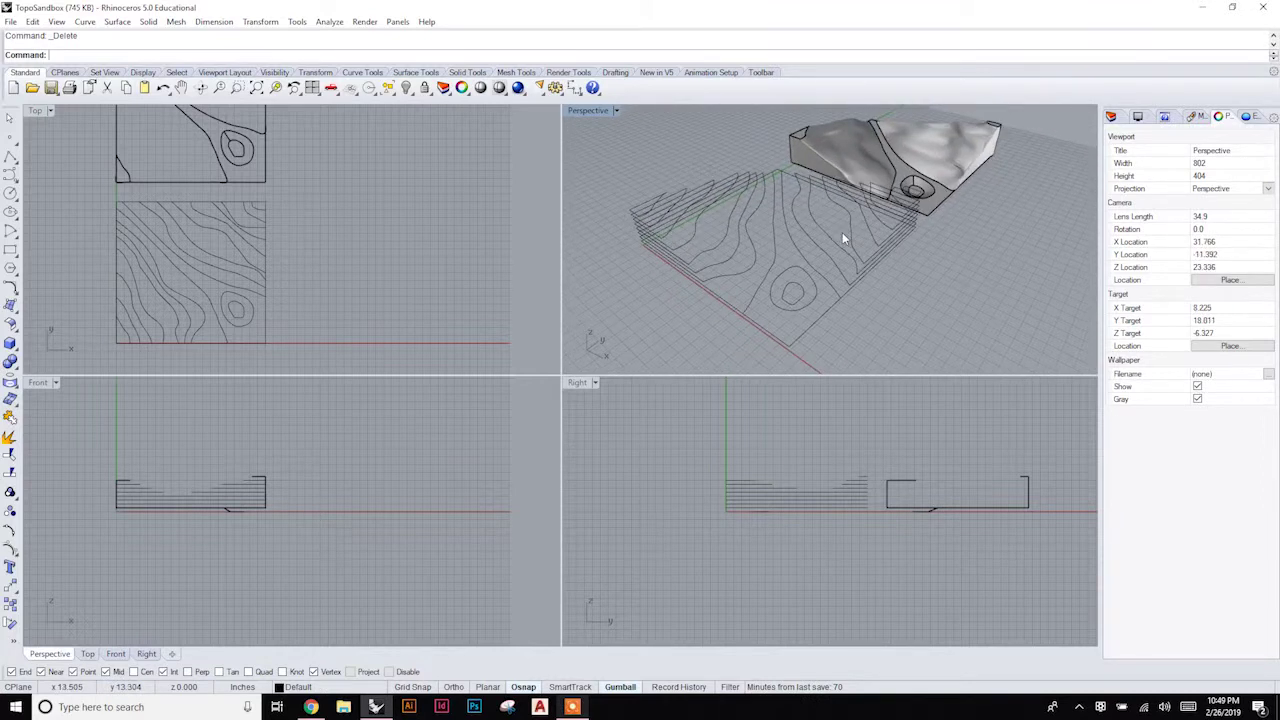
right_click_drag(806, 291, 815, 257)
scroll(316, 330, "up", 8)
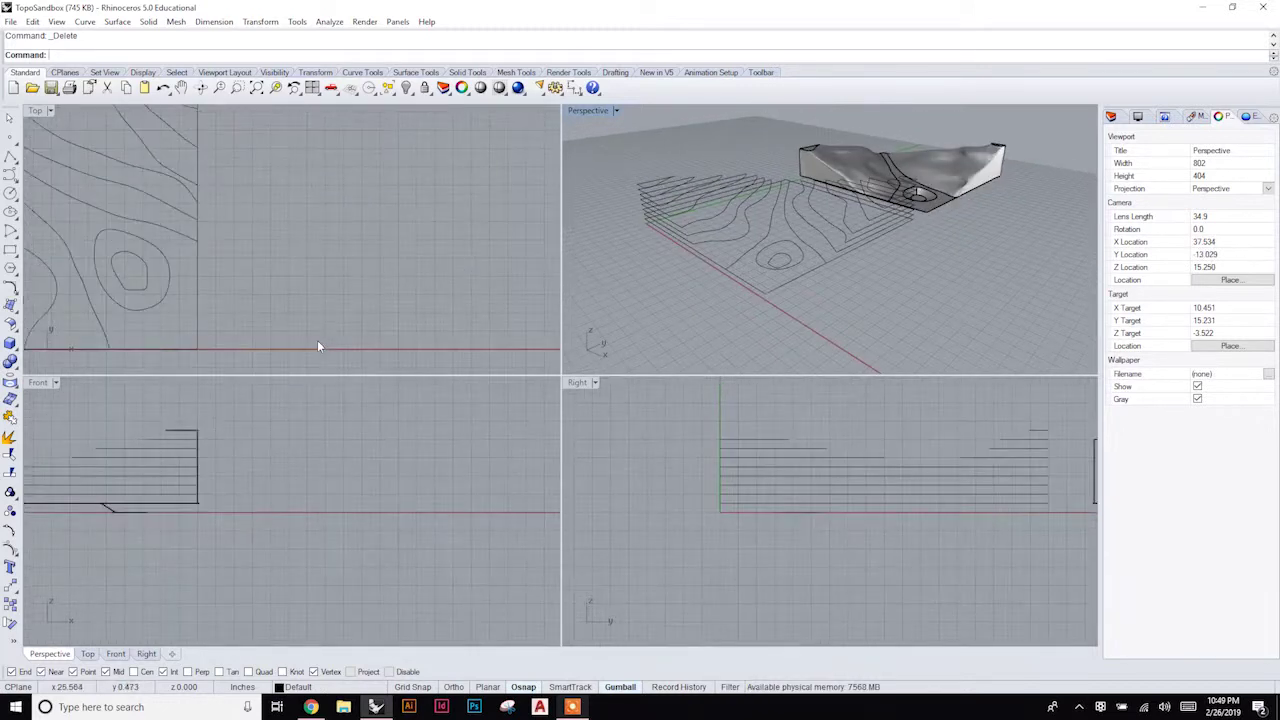
Draw a closed four-corner square polyline in the Top view, starting on the x-axis.
right_click_drag(318, 340, 285, 290)
scroll(285, 290, "up", 1)
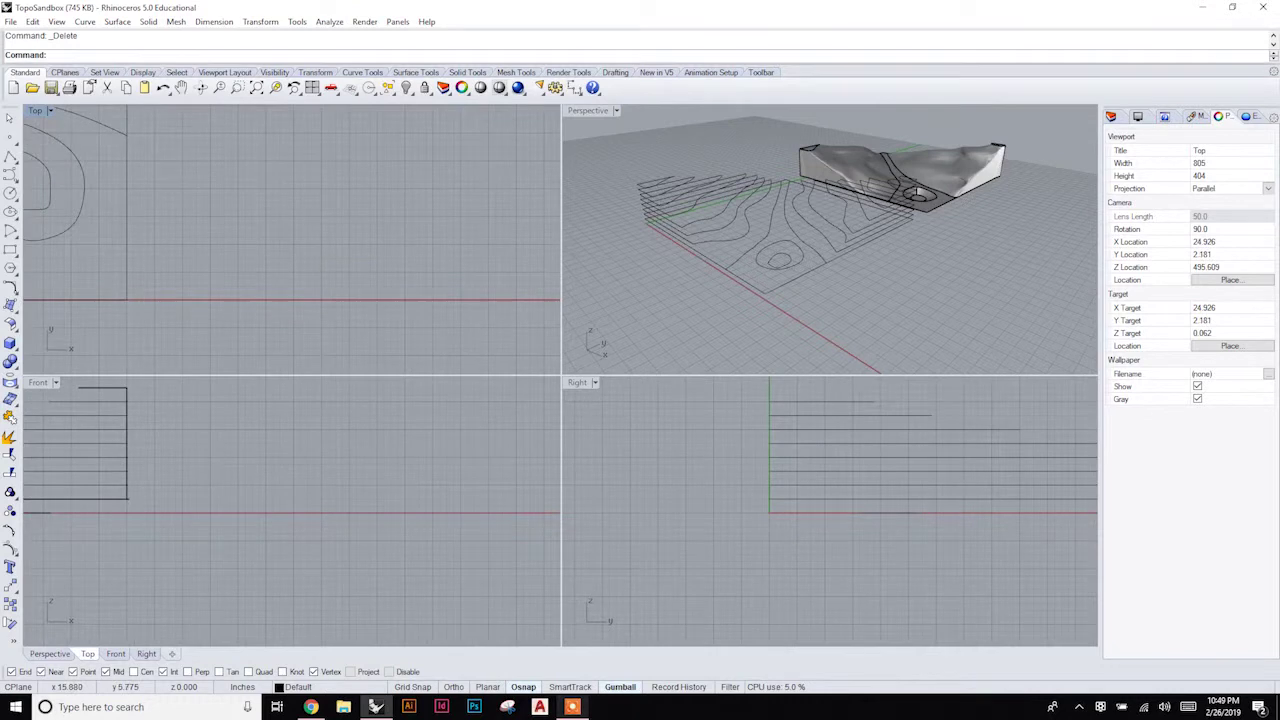
left_click(11, 157)
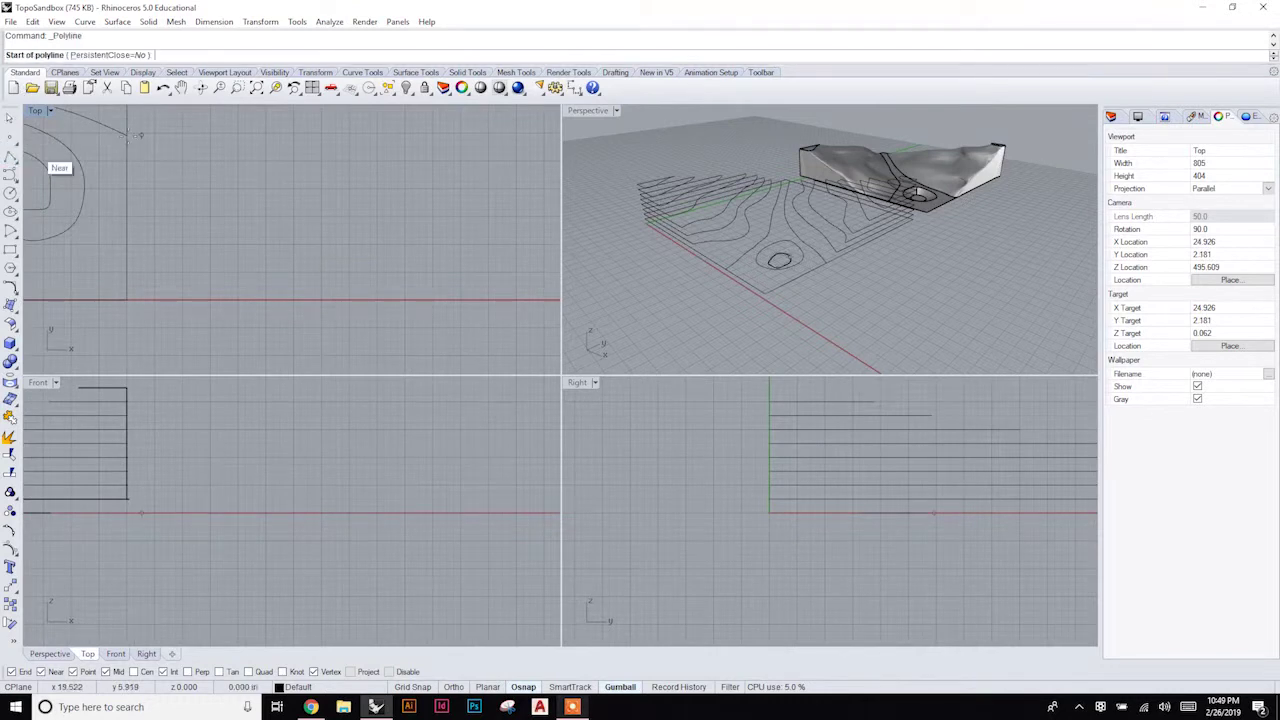
left_click(210, 299)
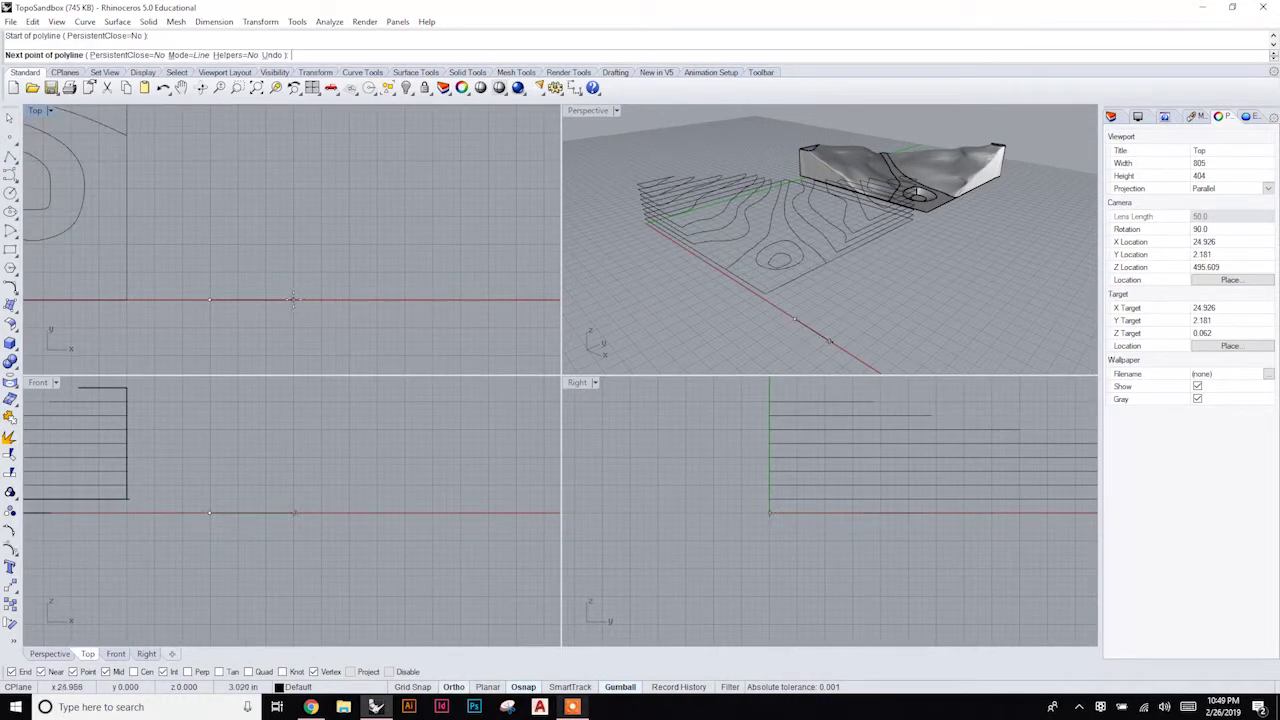
left_click(293, 299)
left_click(293, 214)
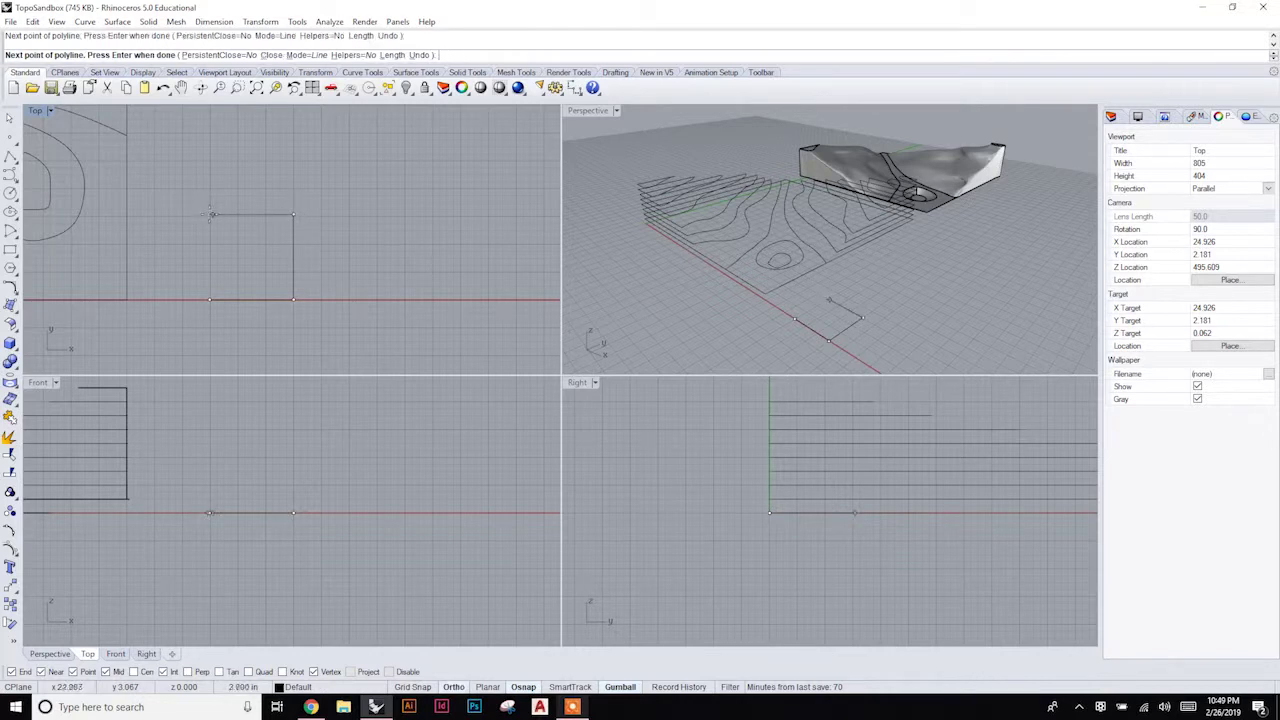
left_click(210, 214)
left_click(210, 299)
scroll(254, 222, "up", 4)
right_click_drag(254, 222, 175, 176)
With Osnap on, draw the first curve from the bottom edge midpoint to the left edge midpoint.
left_click(11, 176)
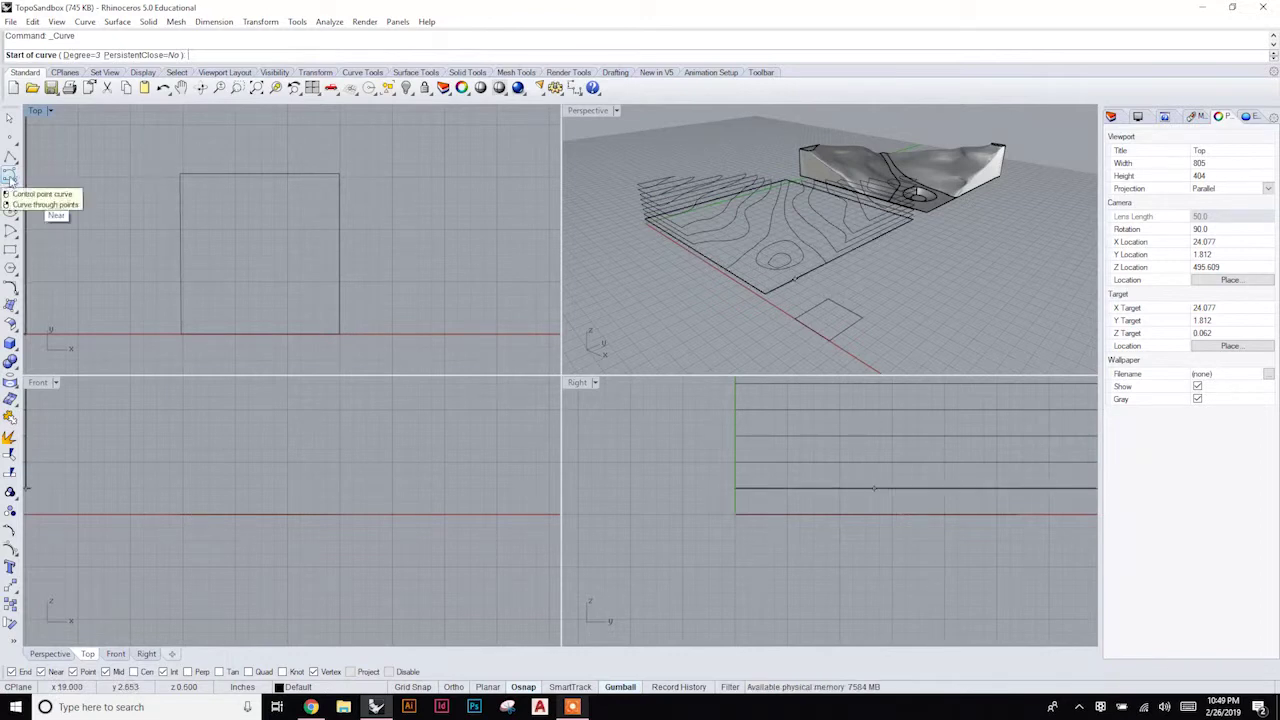
left_click(516, 690)
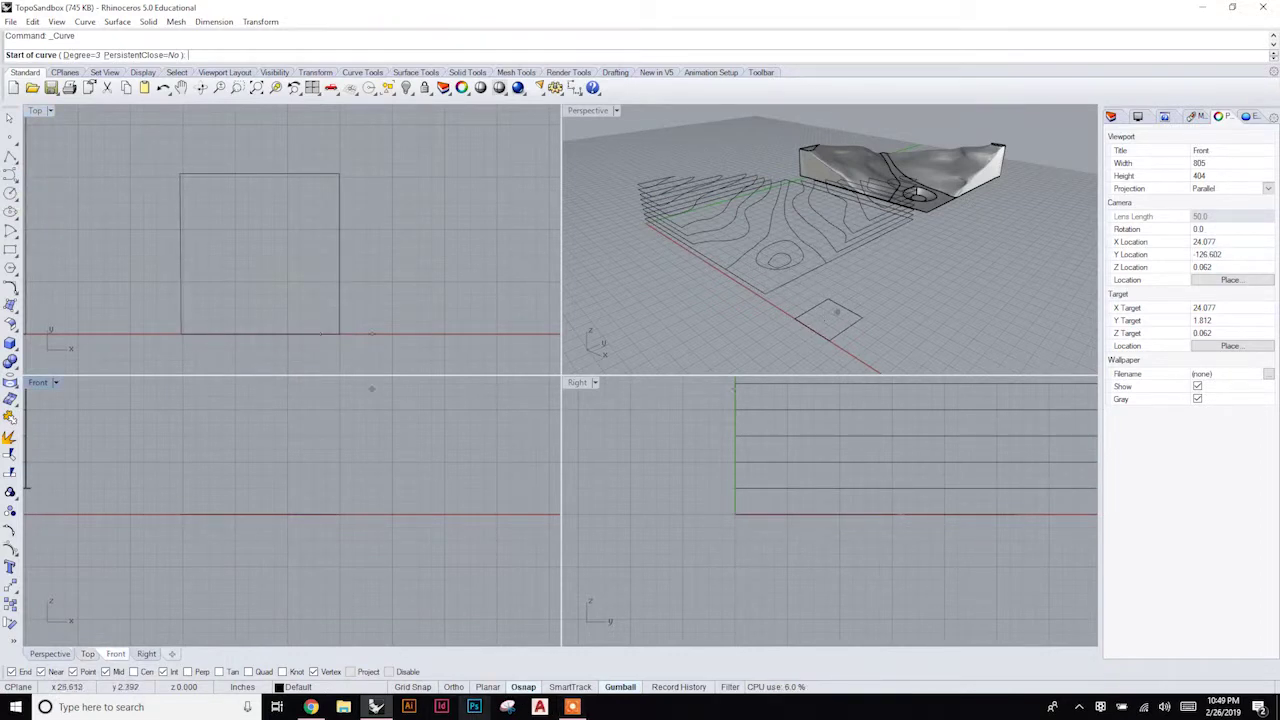
left_click(262, 333)
left_click(247, 300)
left_click(205, 276)
left_click(181, 255)
key("Return")
key("Return")
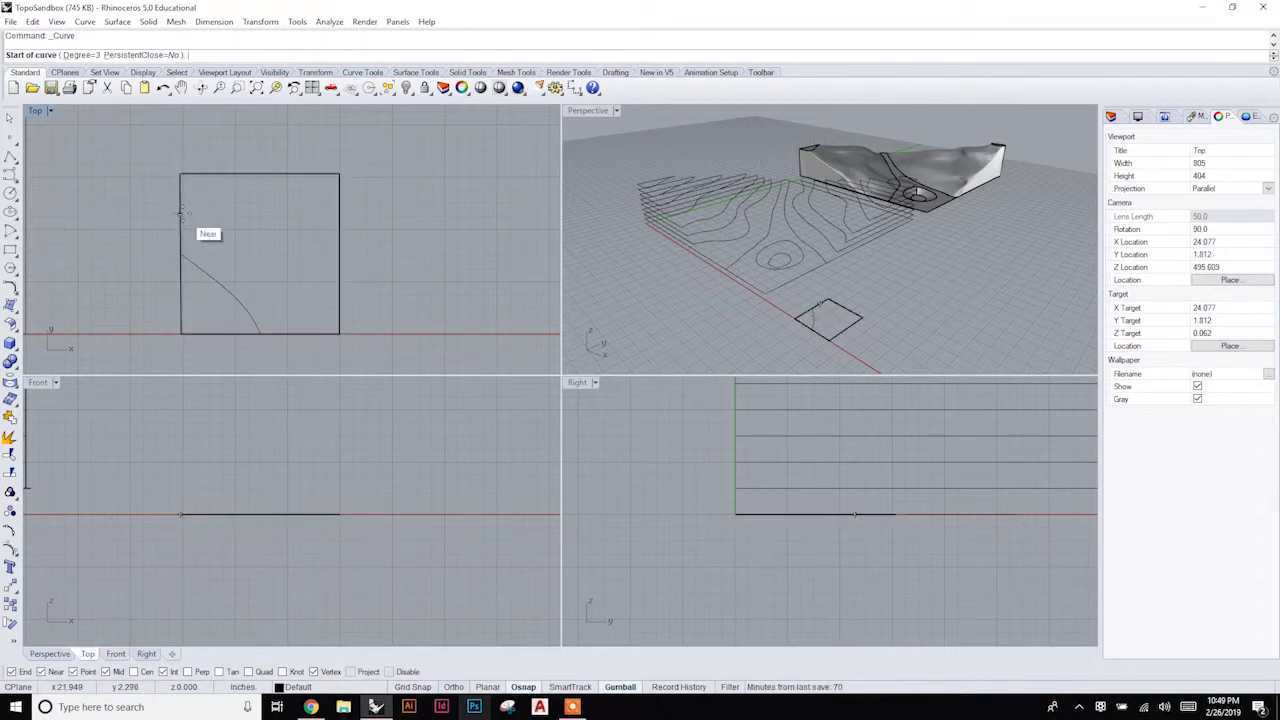
Draw a second curve from the square's left edge across to its right edge.
left_click(180, 214)
left_click(215, 221)
left_click(282, 246)
left_click(339, 293)
key("Return")
Draw a third curve from the right edge to the top edge, then check it in Perspective.
key("Return")
left_click(339, 222)
left_click(313, 210)
left_click(239, 188)
left_click(194, 175)
key("Return")
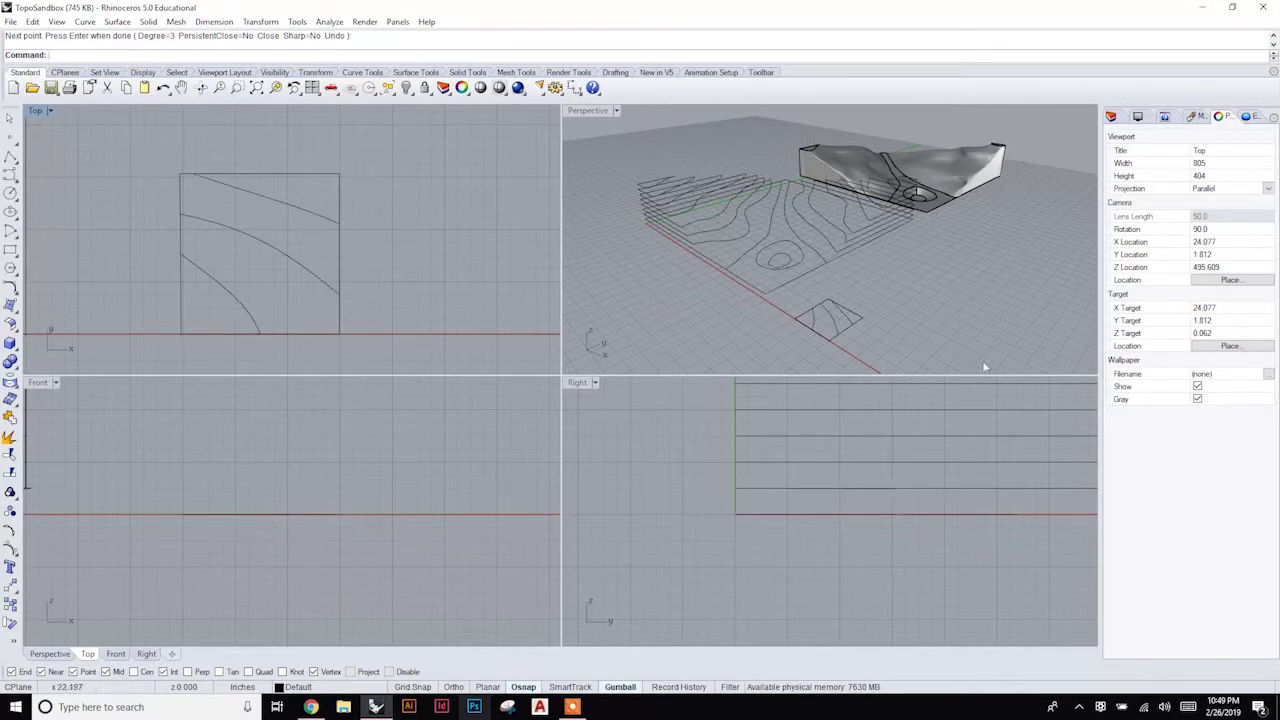
right_click_drag(984, 367, 858, 263)
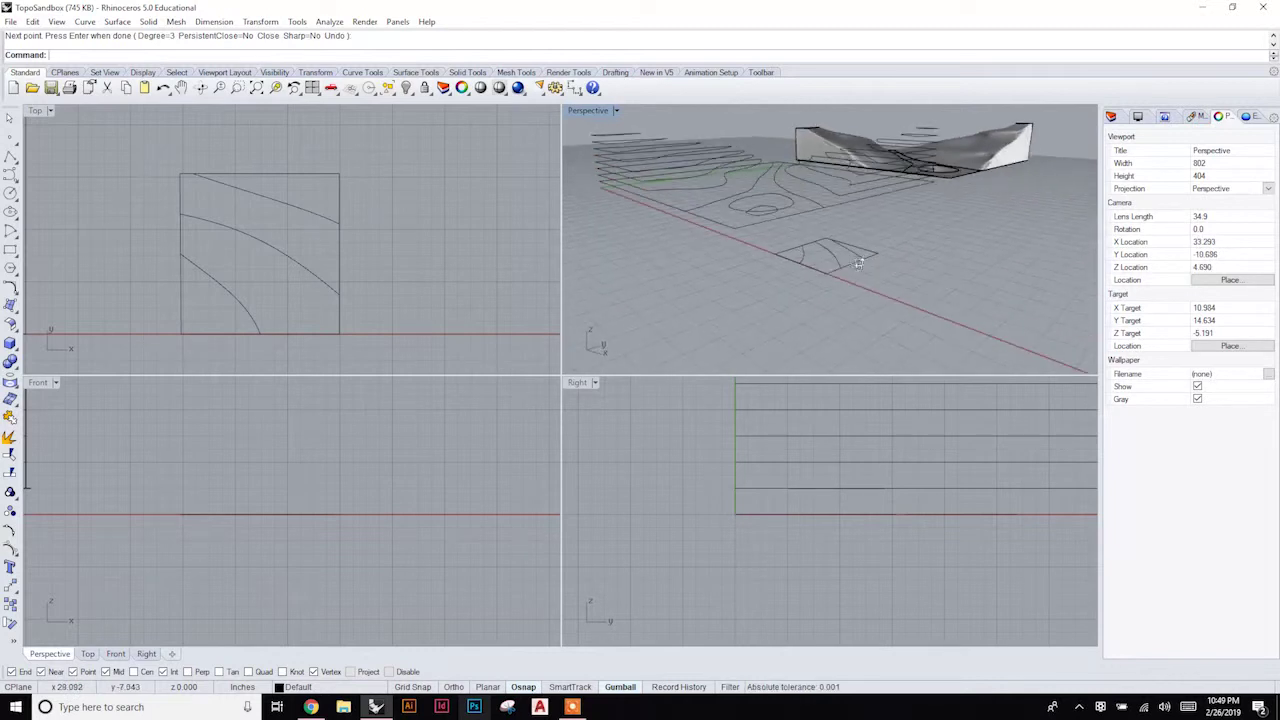
Select all three curves and move them up 25 with the Gumball.
left_click(285, 205)
left_click(274, 248, "shift")
left_click(241, 317, "shift")
left_click(303, 514)
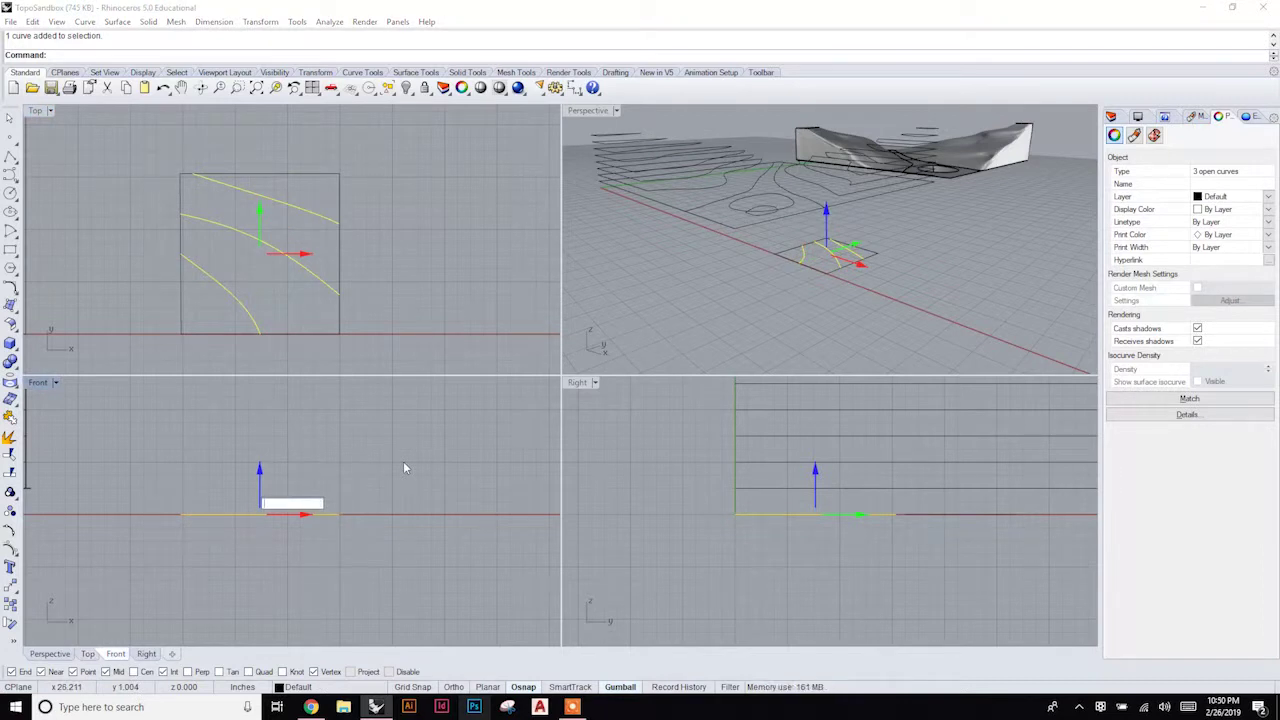
type("25")
key("Return")
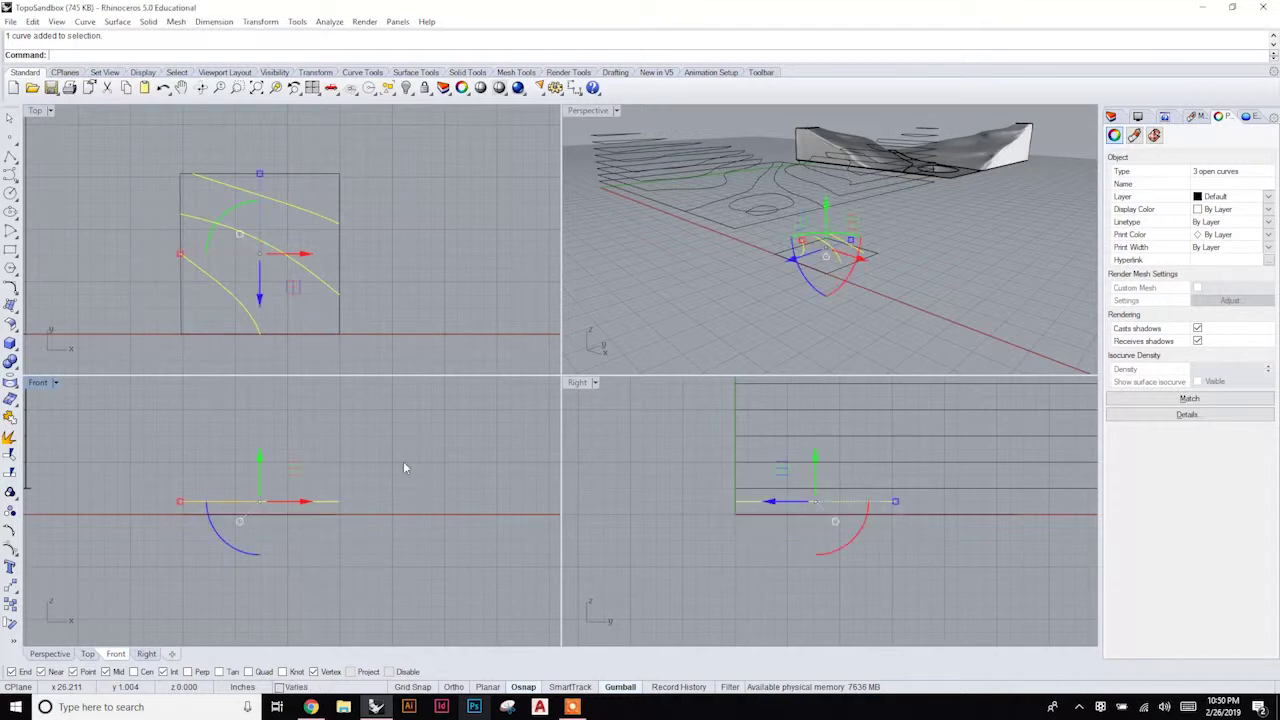
Deselect the top, then the middle curve, moving the rest up another 25 each time.
left_click(312, 217, "ctrl")
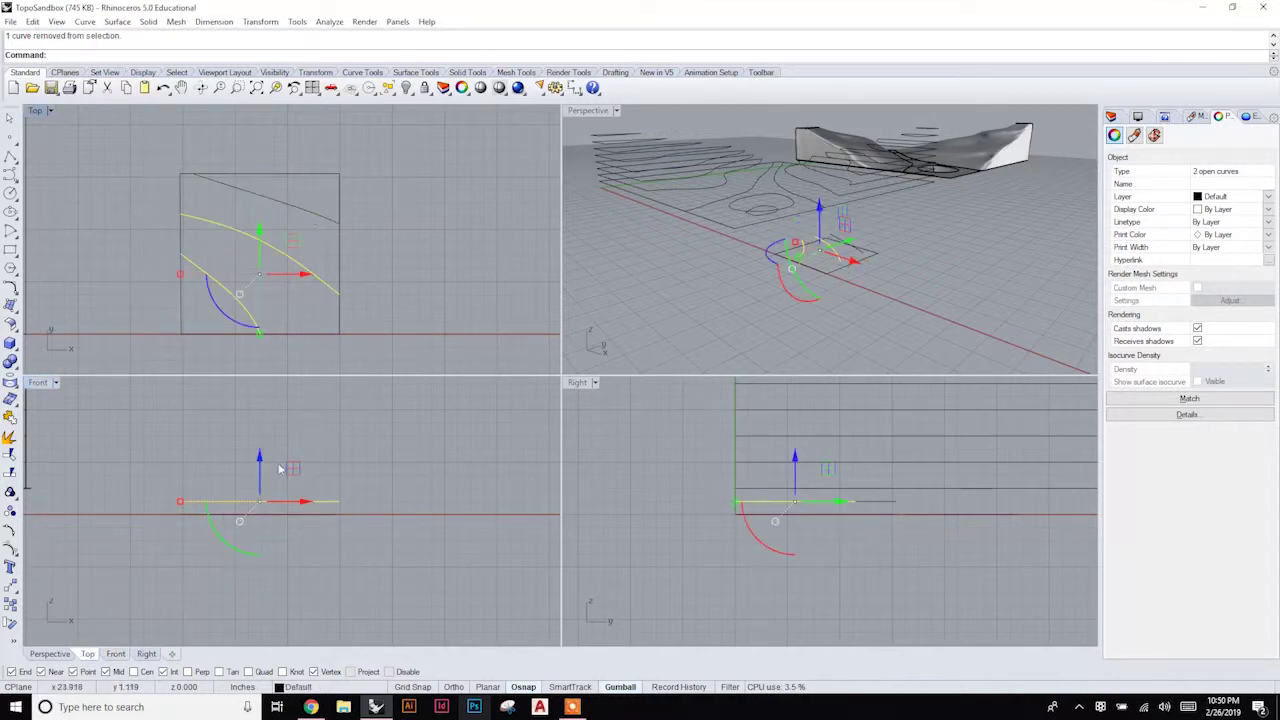
left_click(259, 467)
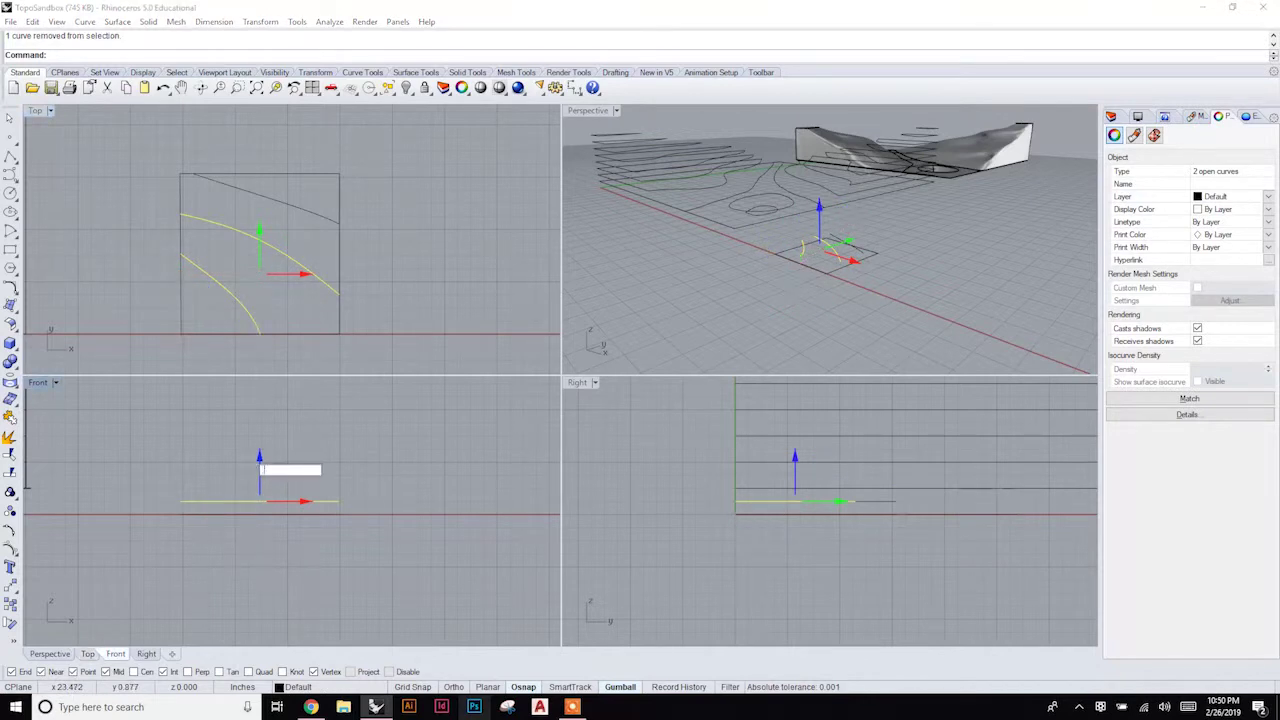
key("Return")
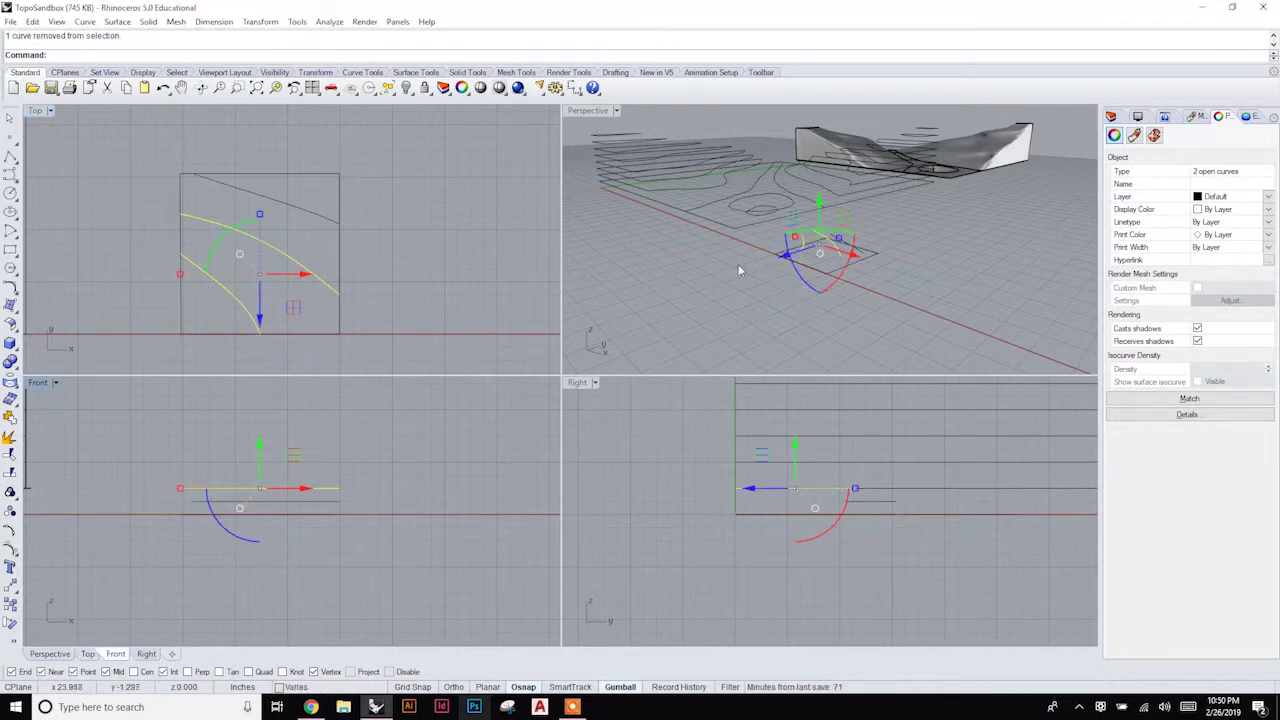
left_click(278, 258, "ctrl")
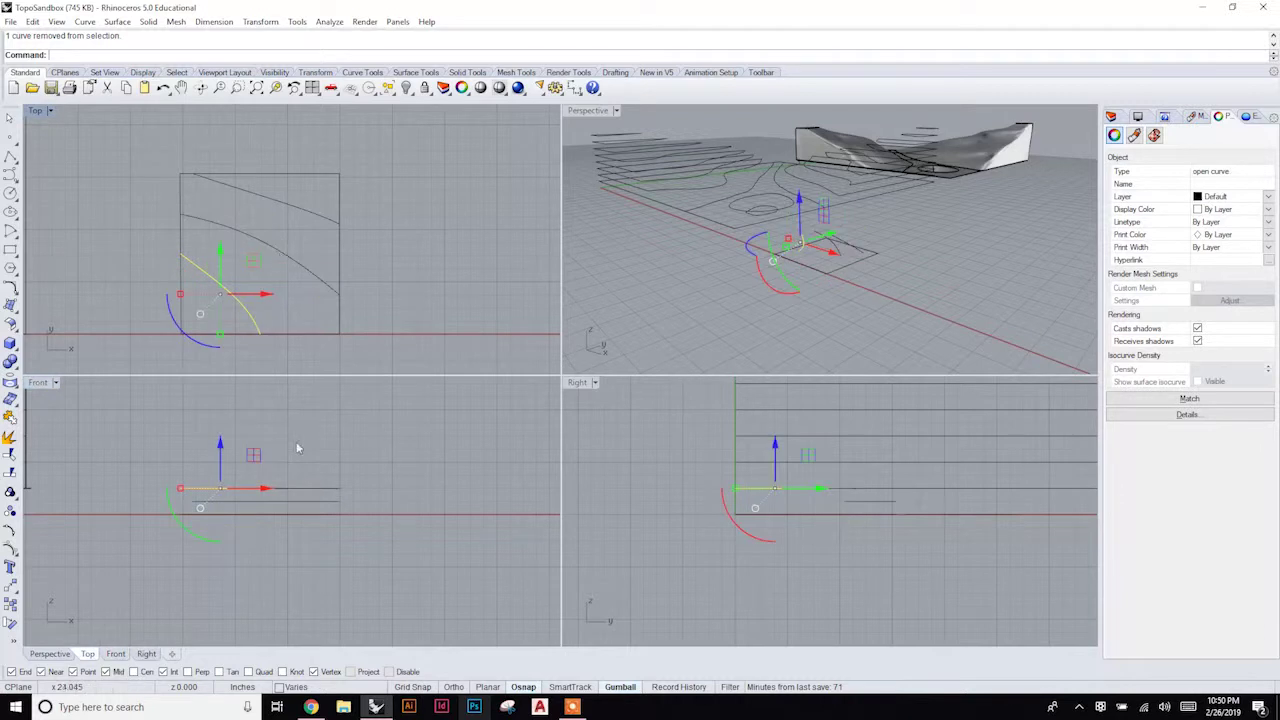
left_click(221, 462)
type("25")
key("Return")
left_click(870, 302)
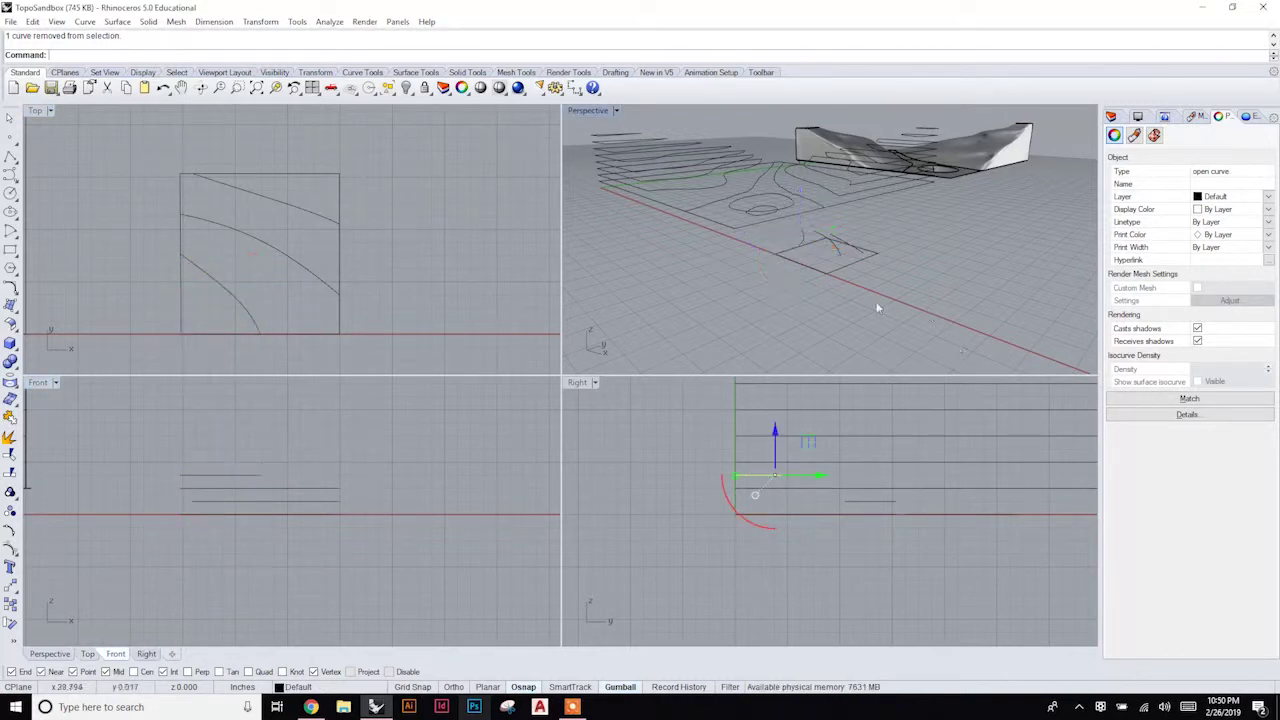
right_click_drag(870, 302, 848, 200)
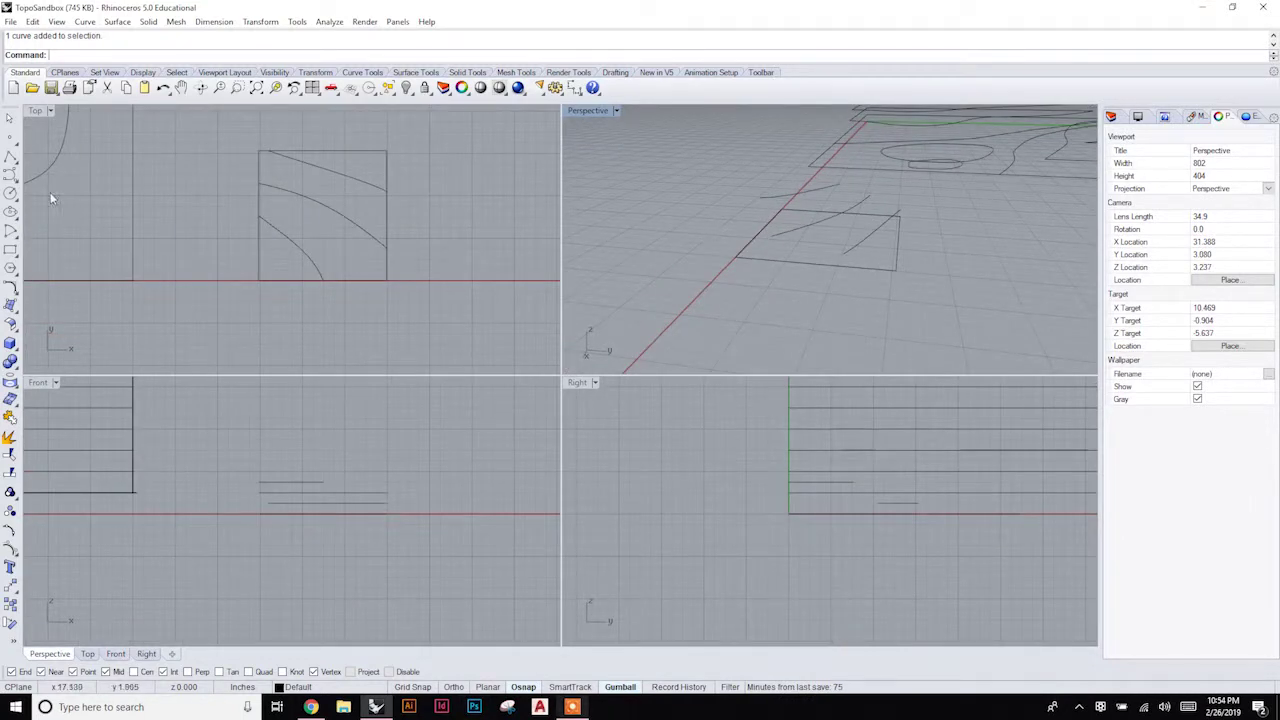
Start a polyline at the square's corner with Osnap off and Ortho on, placing the first edge points.
left_click(10, 157)
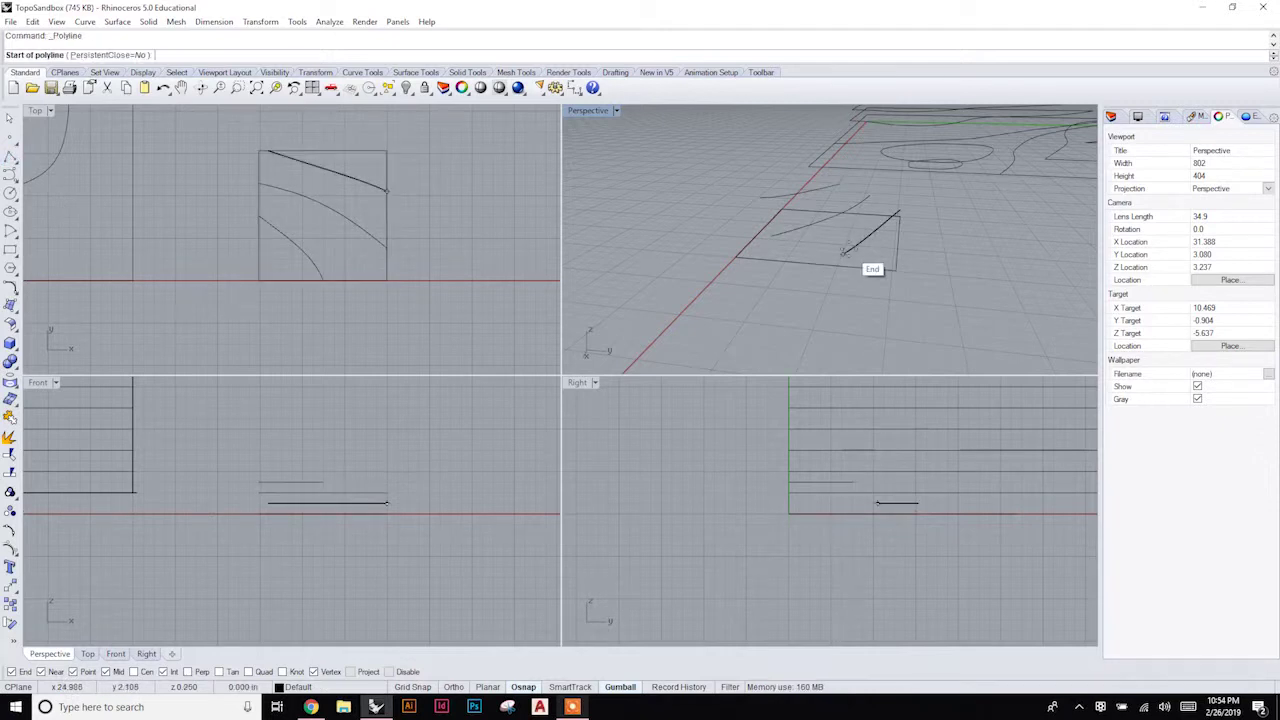
left_click(789, 450)
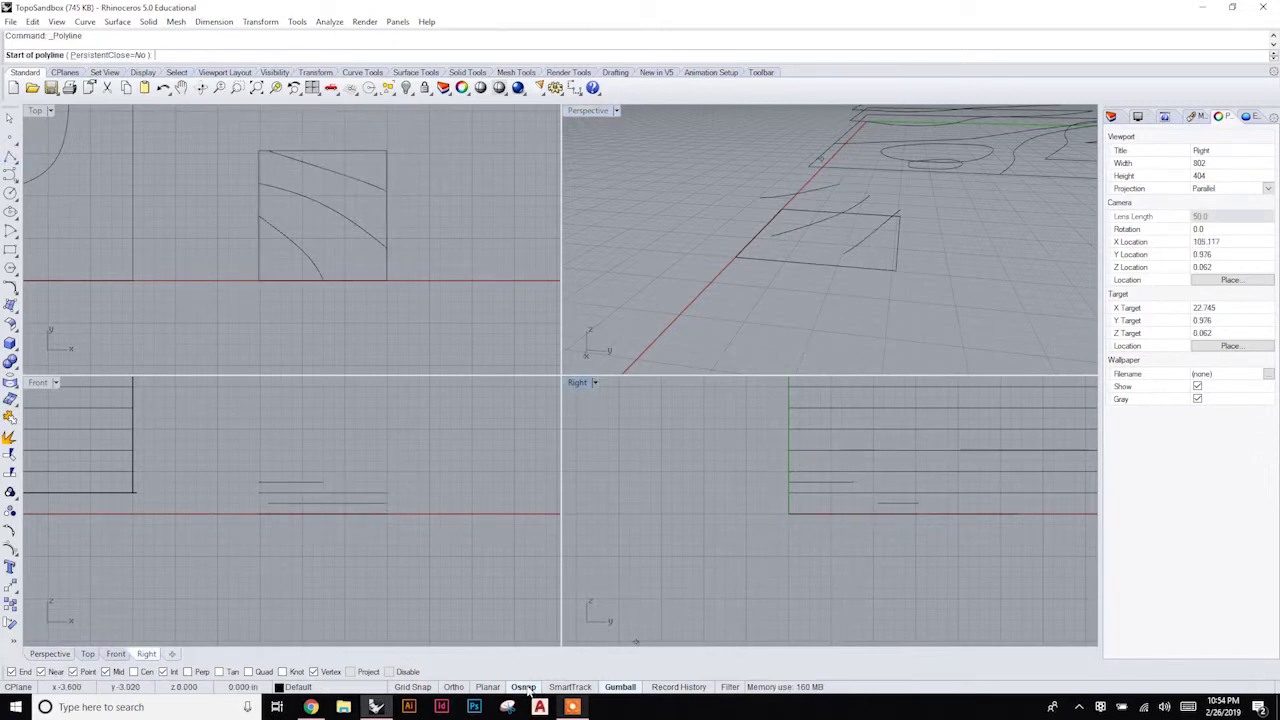
left_click(843, 254)
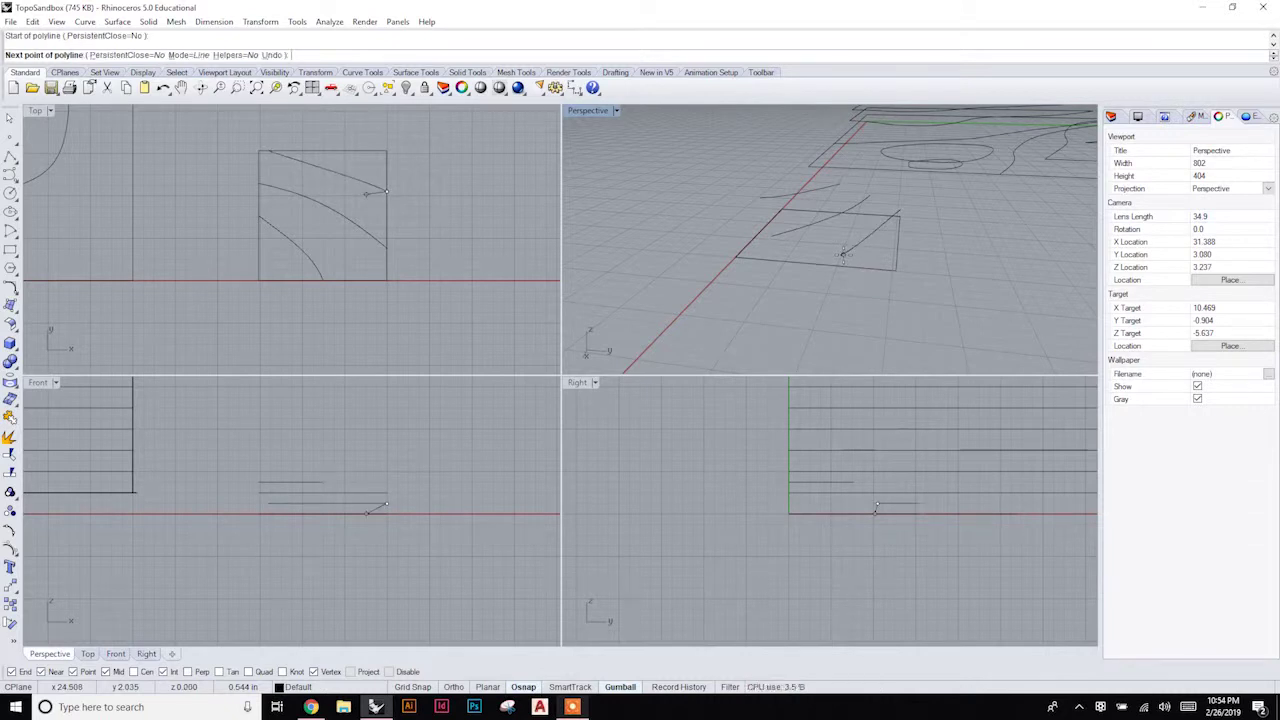
left_click(520, 688)
left_click(453, 687)
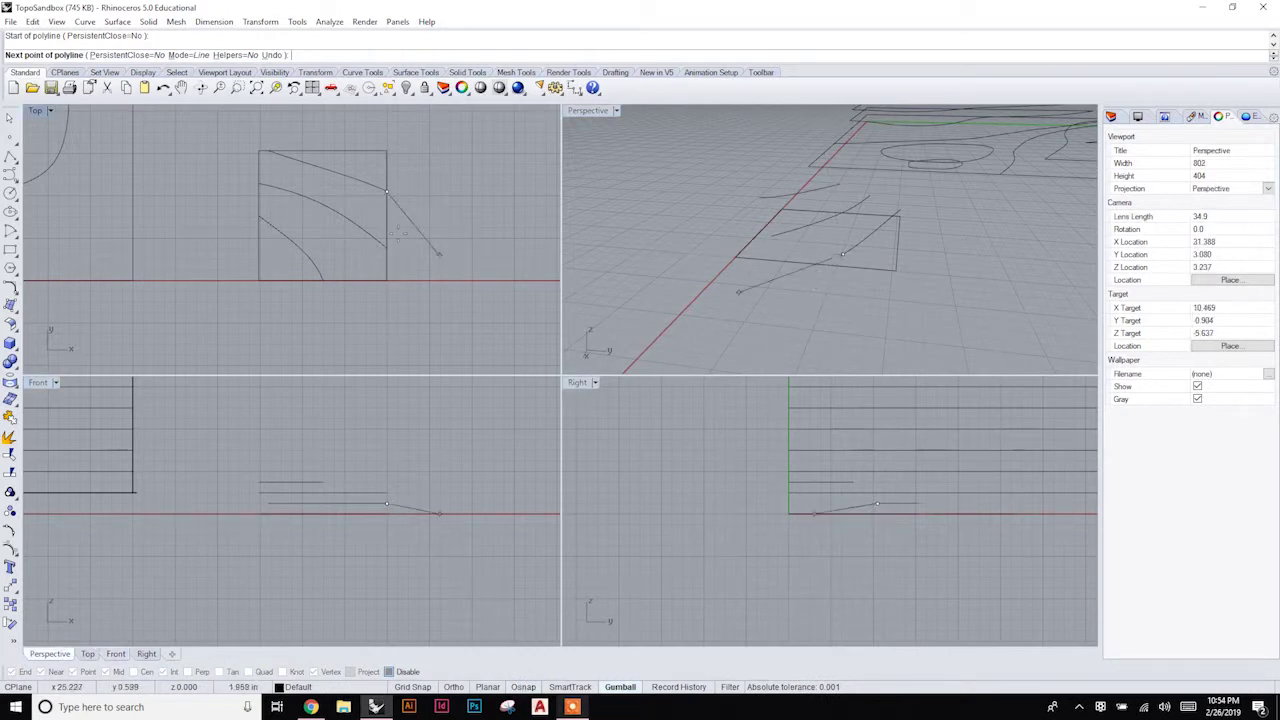
scroll(372, 268, "up", 5)
scroll(365, 285, "up", 2)
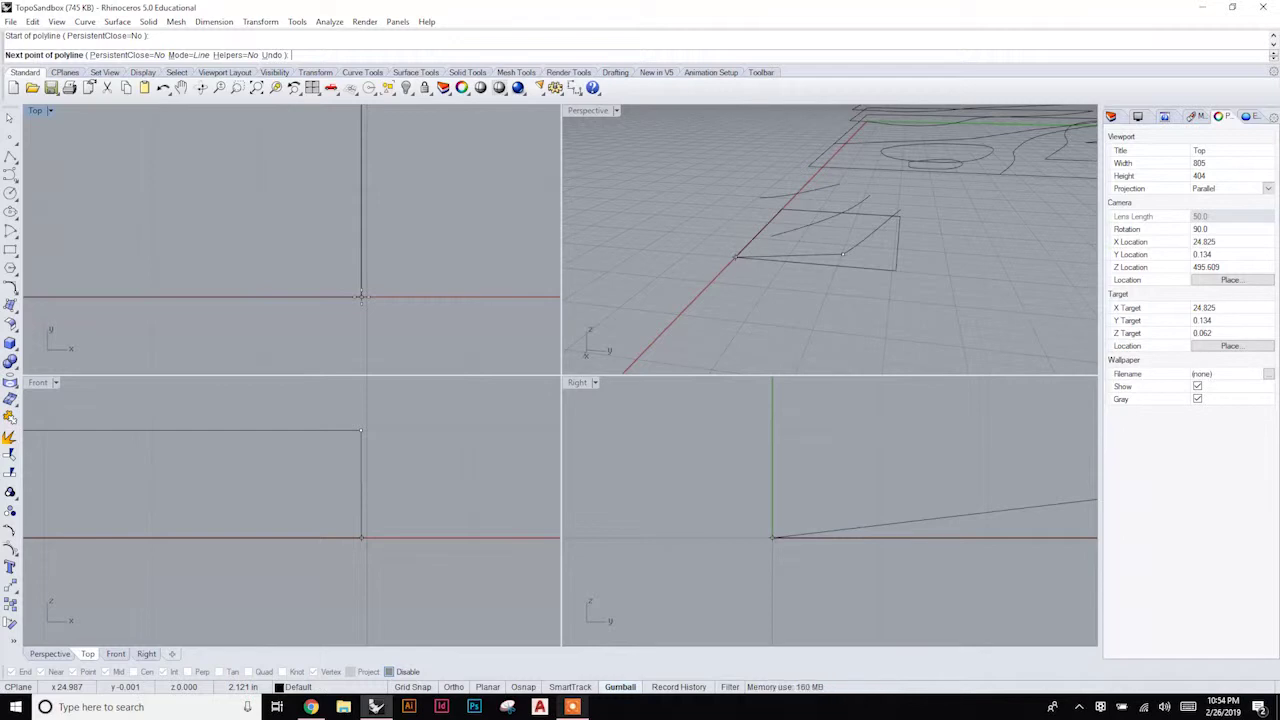
key("F8")
left_click(362, 296)
right_click_drag(362, 296, 323, 318)
scroll(330, 312, "up", 5)
left_click(353, 310)
Continue the polyline around the slice edge and snap its end to the contour's endpoint.
scroll(353, 310, "down", 3)
scroll(330, 280, "up", 3)
left_click(310, 242)
scroll(321, 267, "up", 4)
left_click(302, 224)
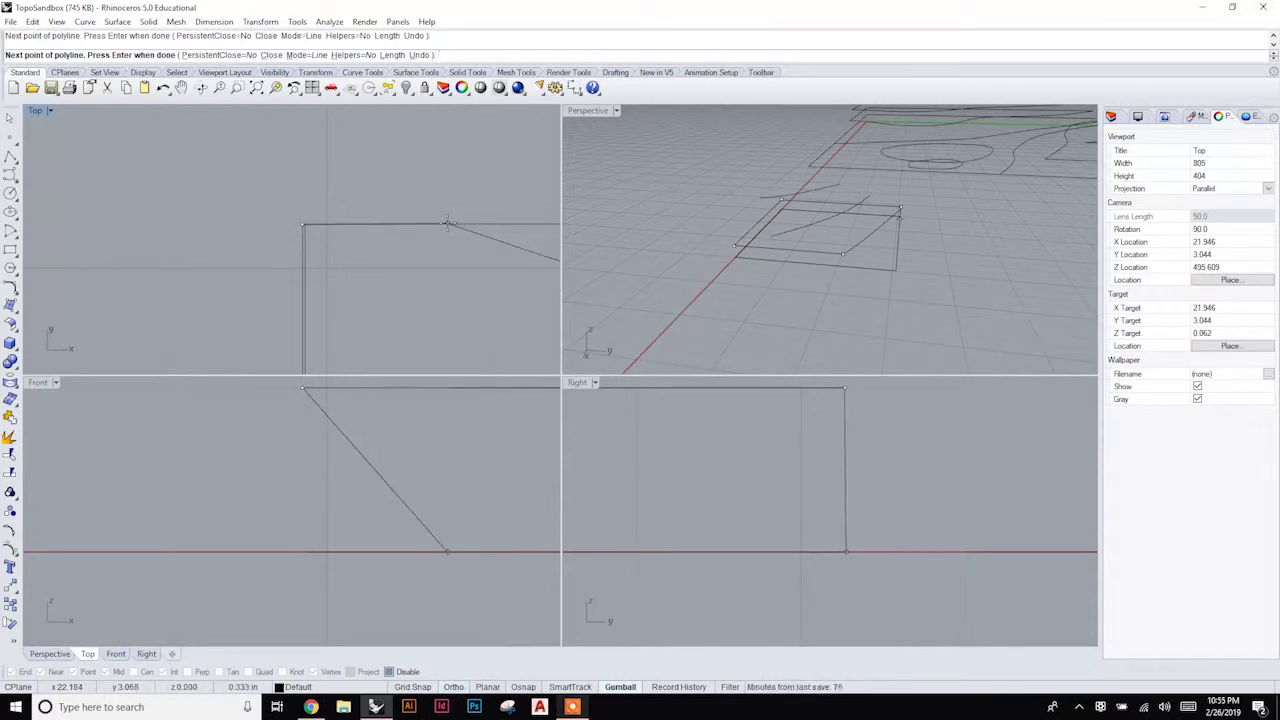
right_click_drag(890, 215, 950, 211)
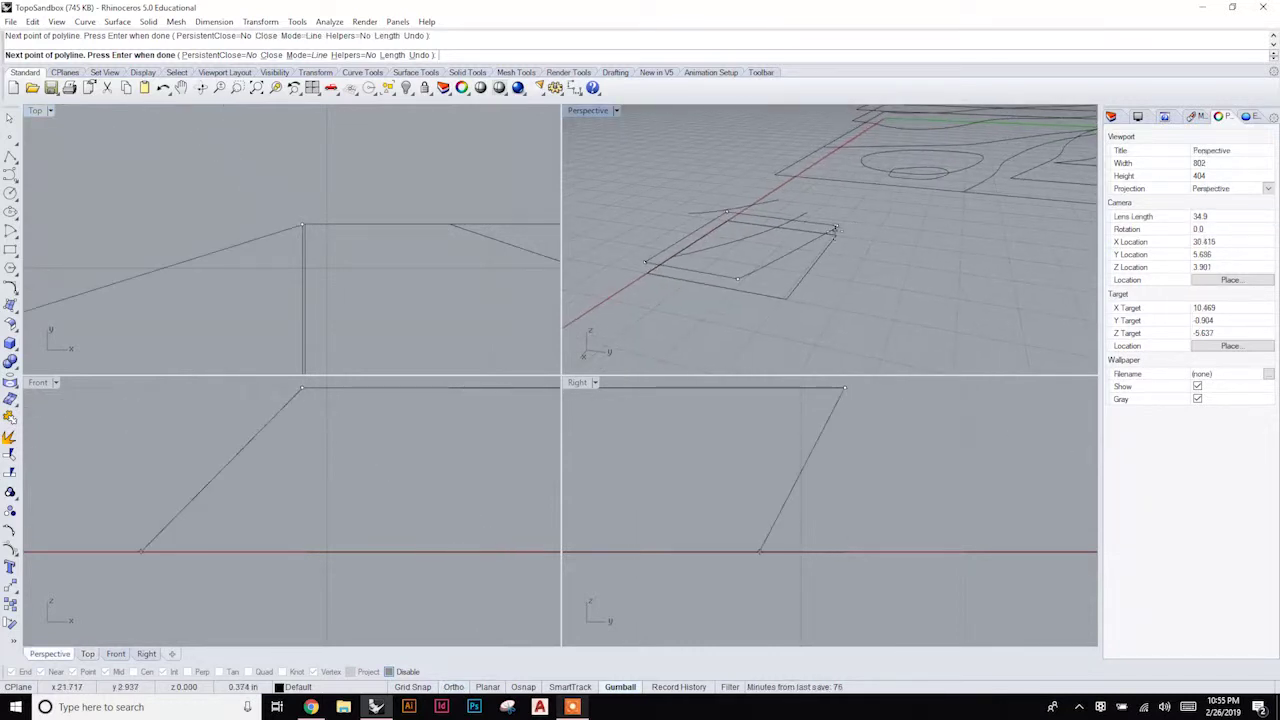
left_click(522, 687)
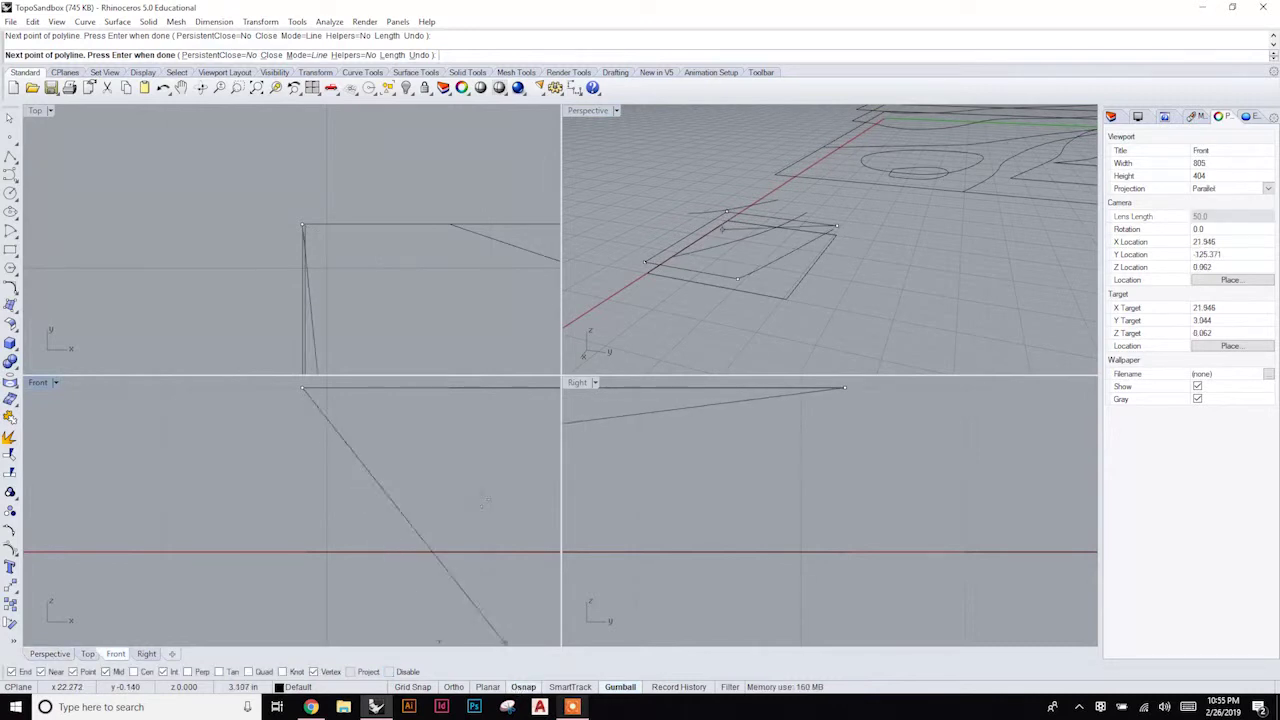
left_click(451, 227)
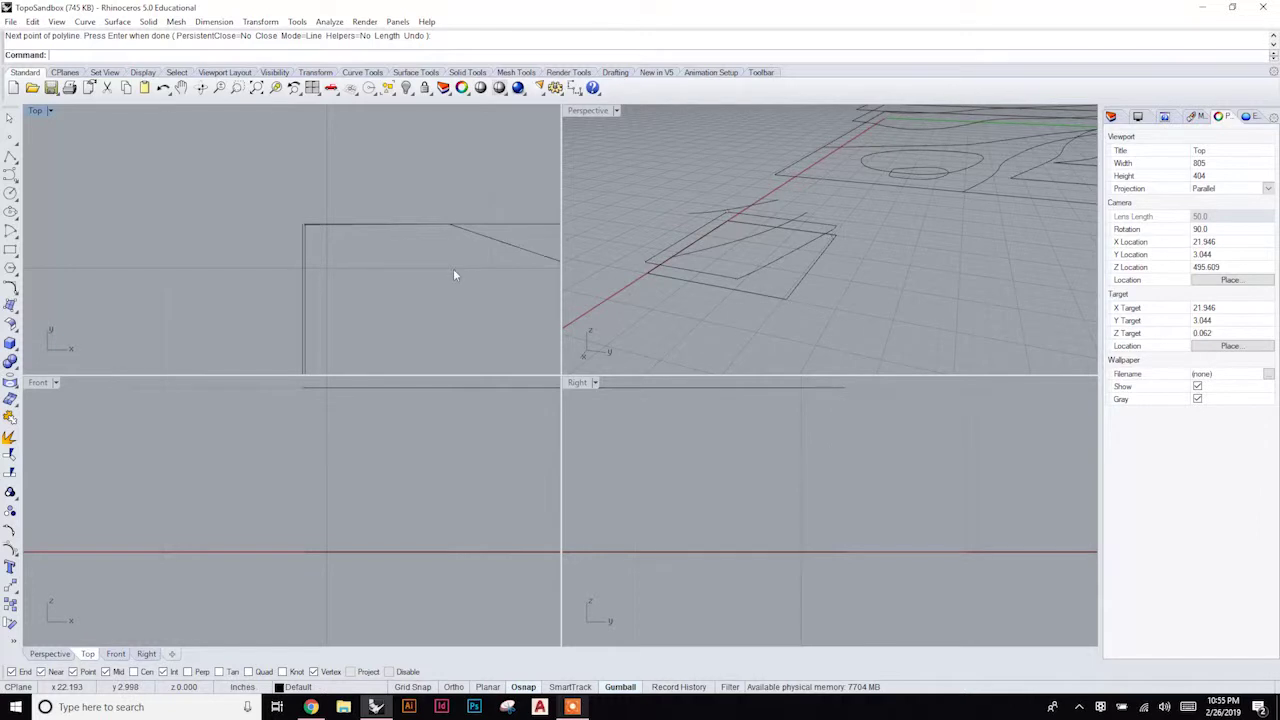
right_click_drag(791, 227, 840, 243)
key("Return")
Select the new polyline with the contour curves to check them, then clear the selection.
left_click(801, 282, "shift")
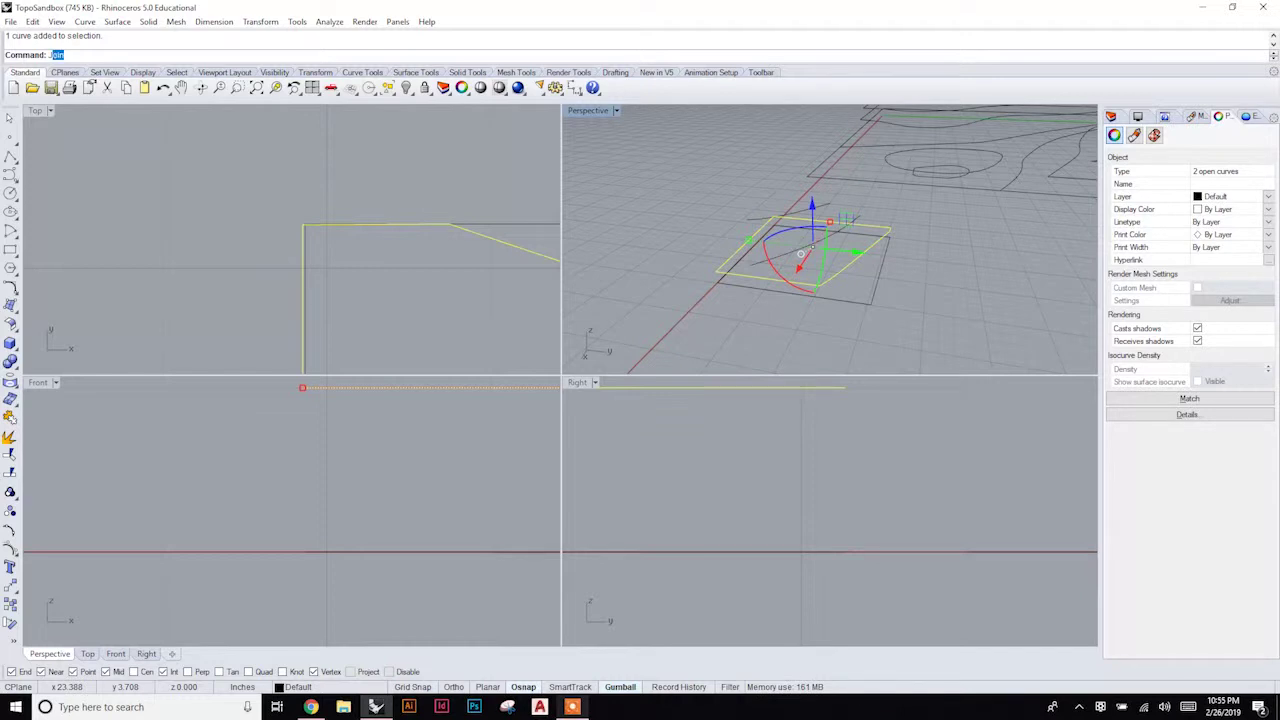
left_click(912, 266)
left_click(914, 268)
left_click(941, 291)
left_click(852, 268)
left_click(936, 273)
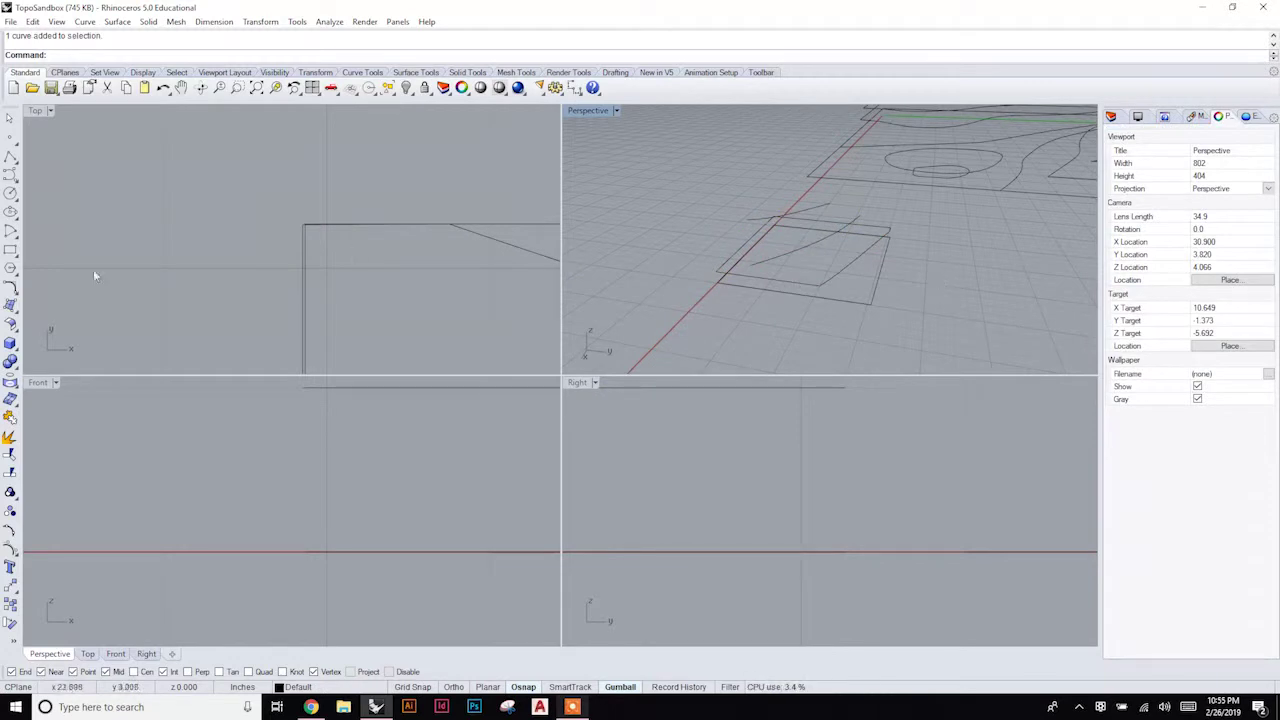
left_click(12, 153)
Draw an Ortho boundary polyline from the next contour's end, snapping its last point to the contour's endpoint.
key("ctrl+shift+e")
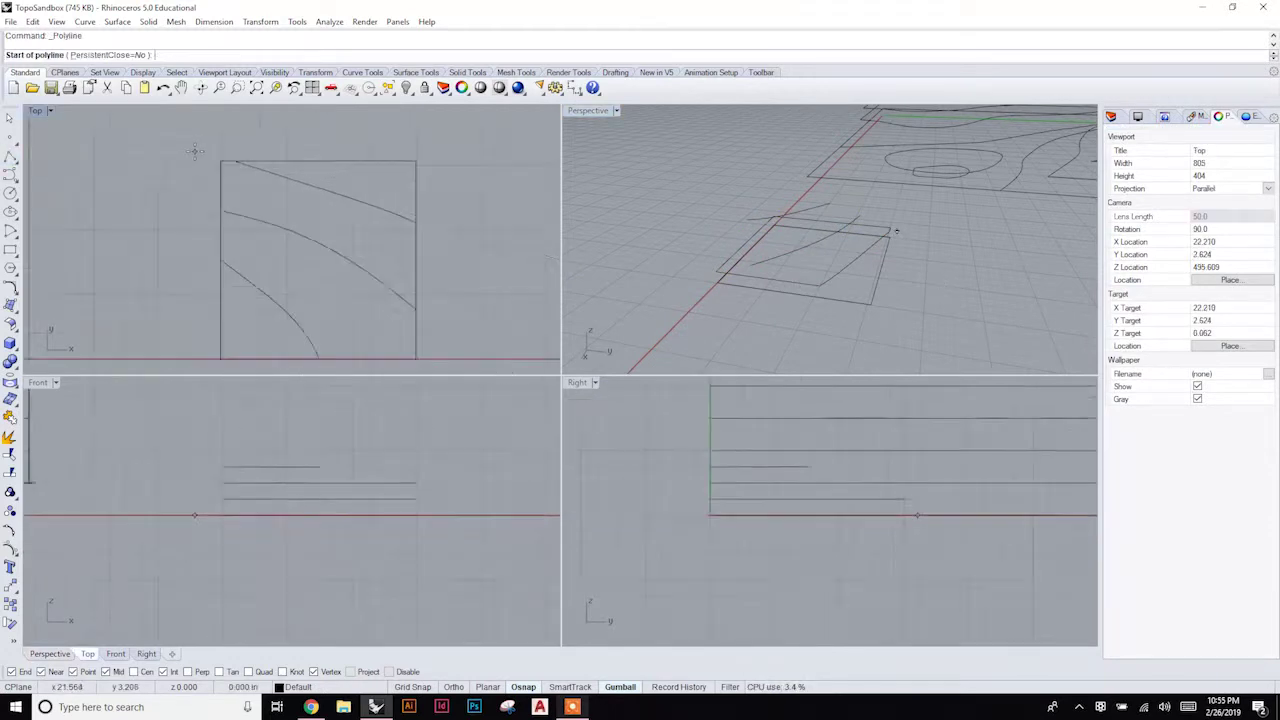
left_click(382, 254)
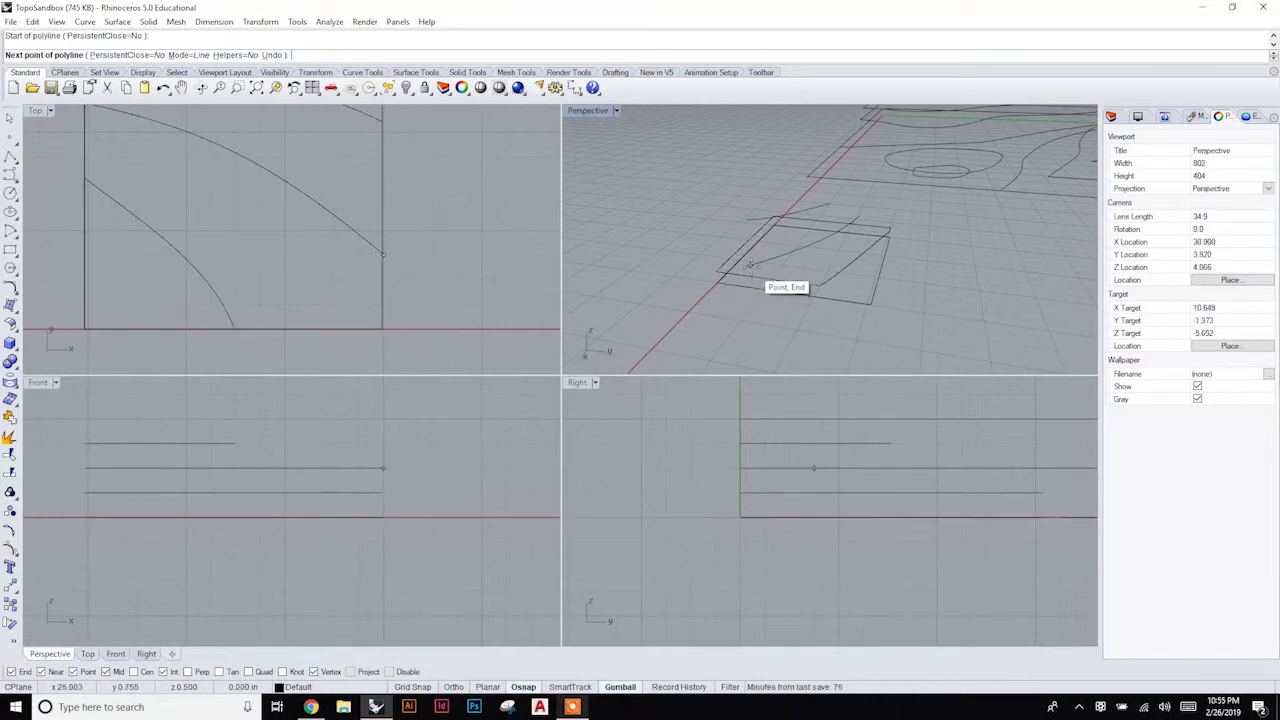
left_click(454, 687)
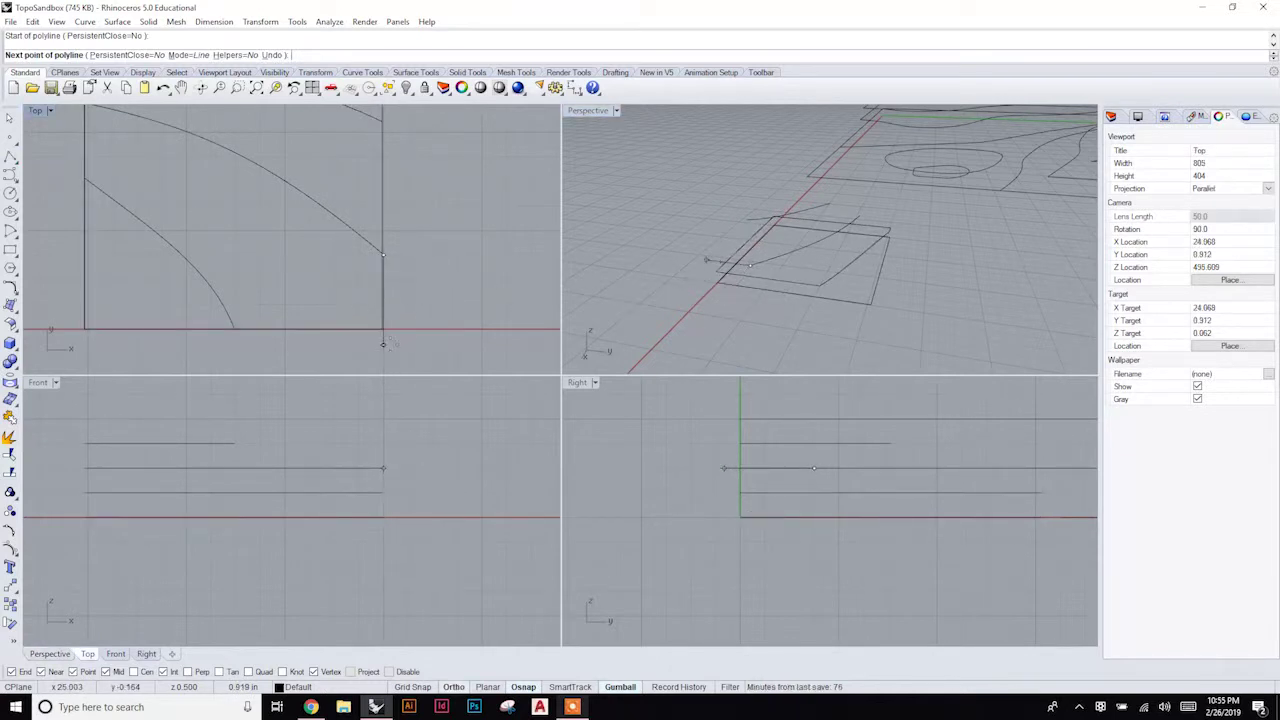
left_click(520, 687)
scroll(395, 337, "up", 5)
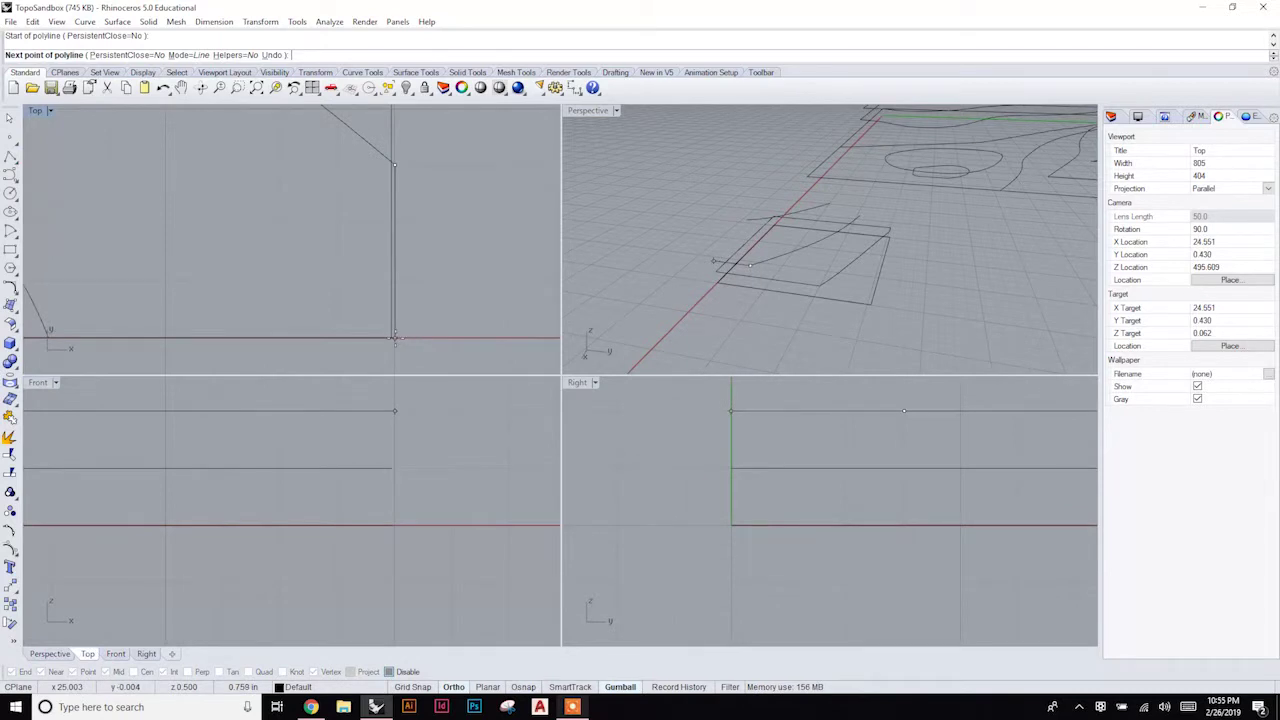
left_click(395, 337)
scroll(395, 337, "down", 3)
scroll(112, 337, "up", 4)
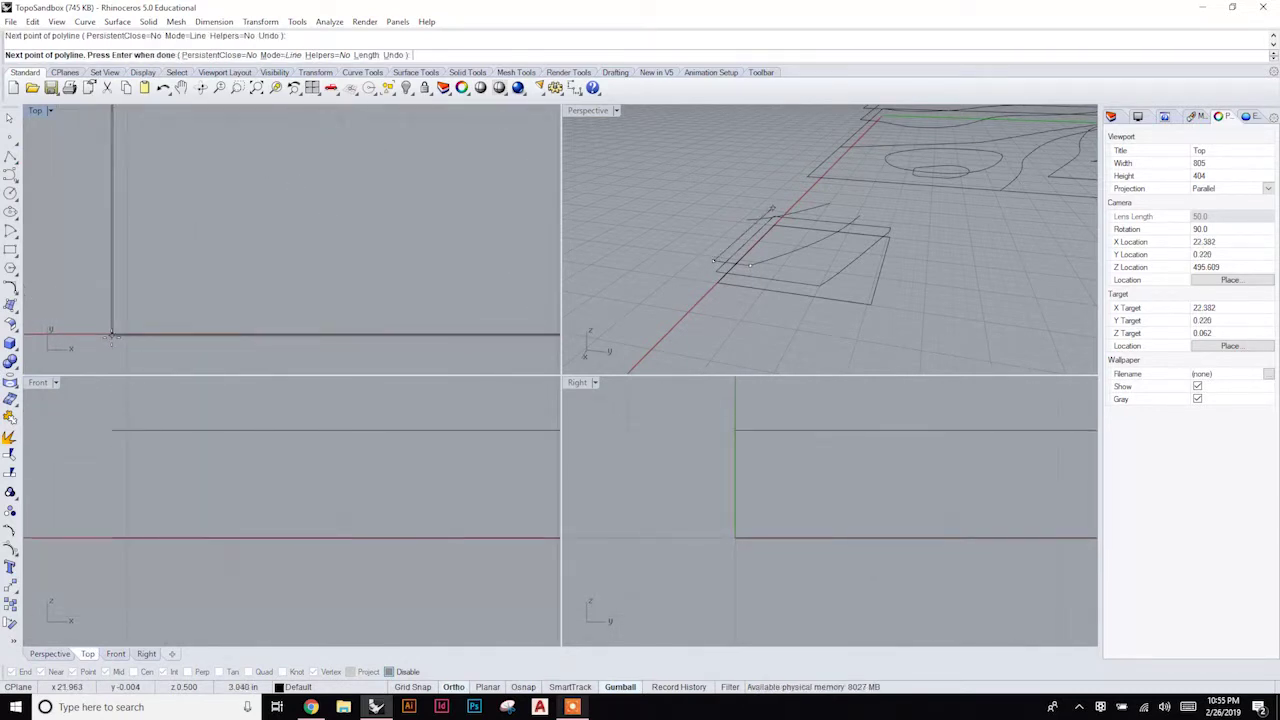
left_click(112, 337)
scroll(112, 337, "down", 3)
scroll(125, 183, "up", 4)
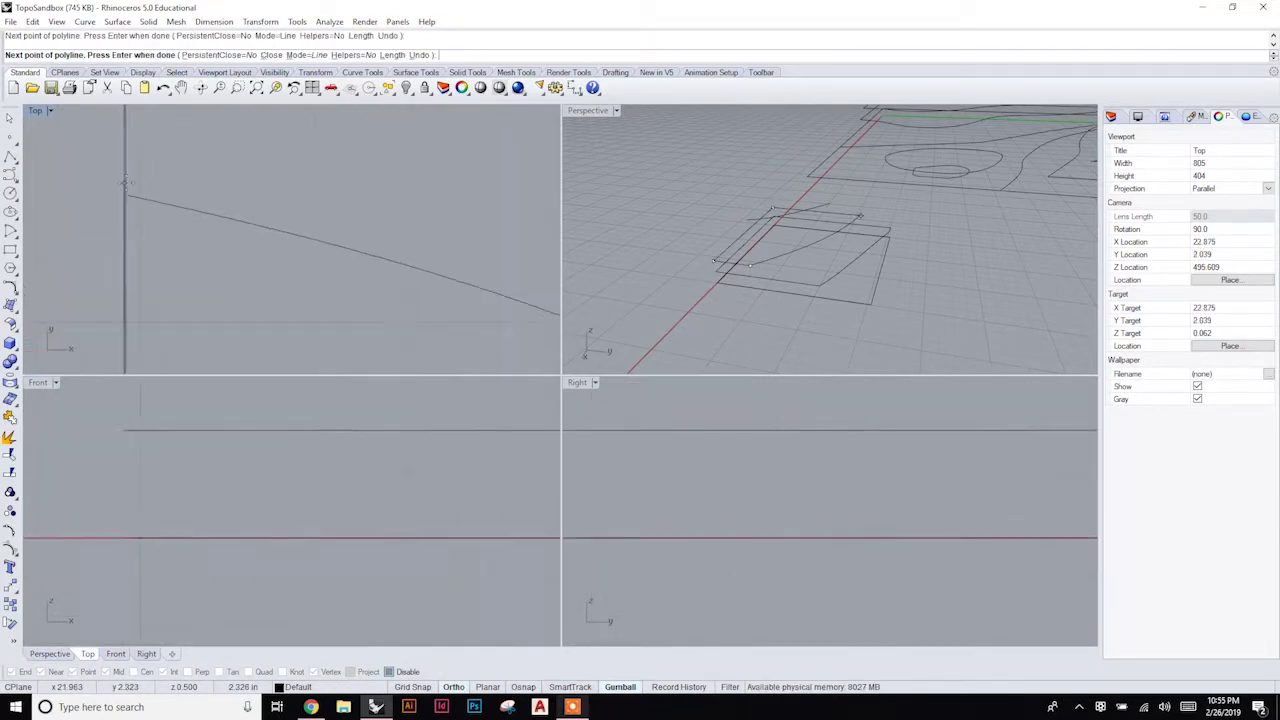
scroll(125, 183, "down", 2)
scroll(125, 183, "up", 1)
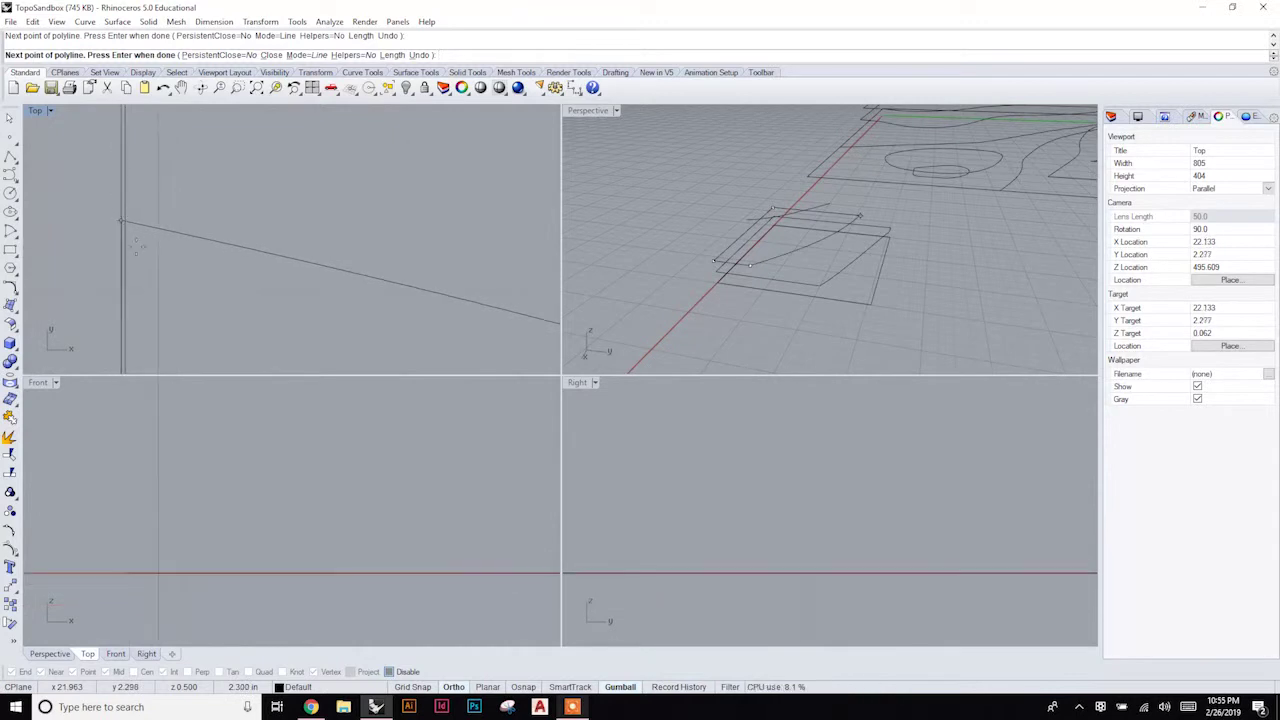
left_click(523, 686)
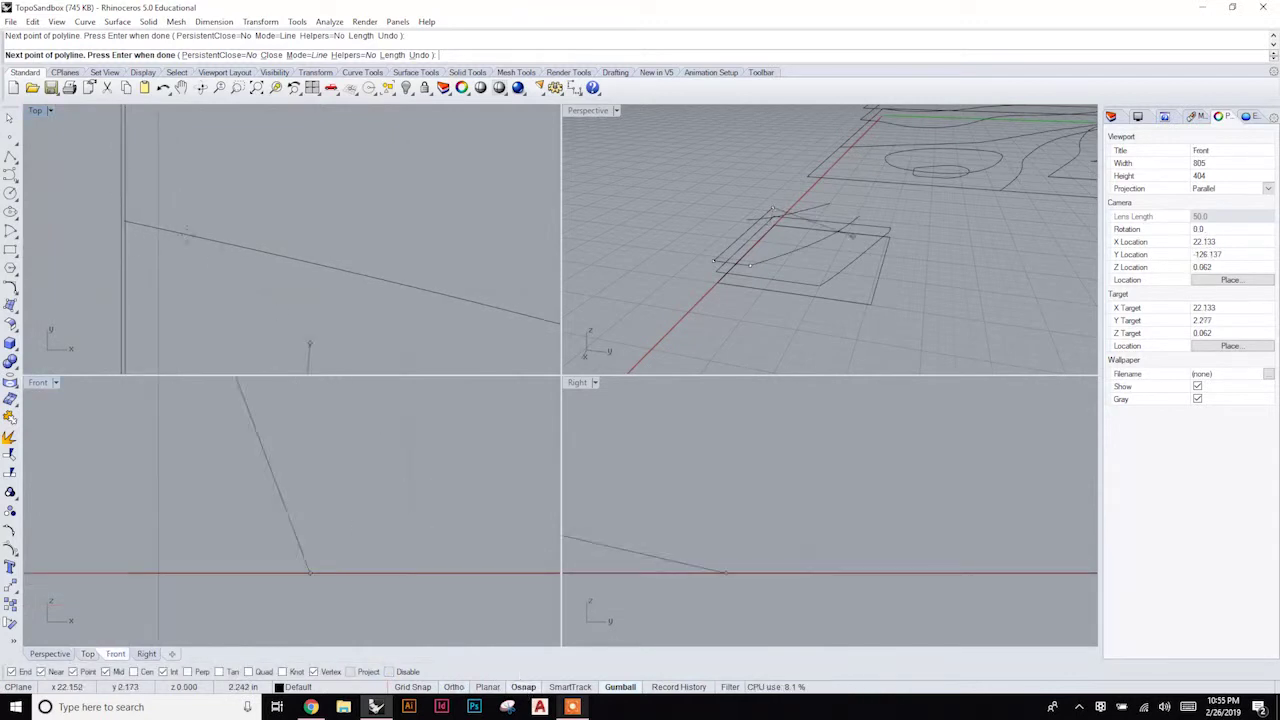
left_click(123, 220)
key("Return")
Join the polyline and contour curve into one closed curve and verify it.
left_click(802, 250)
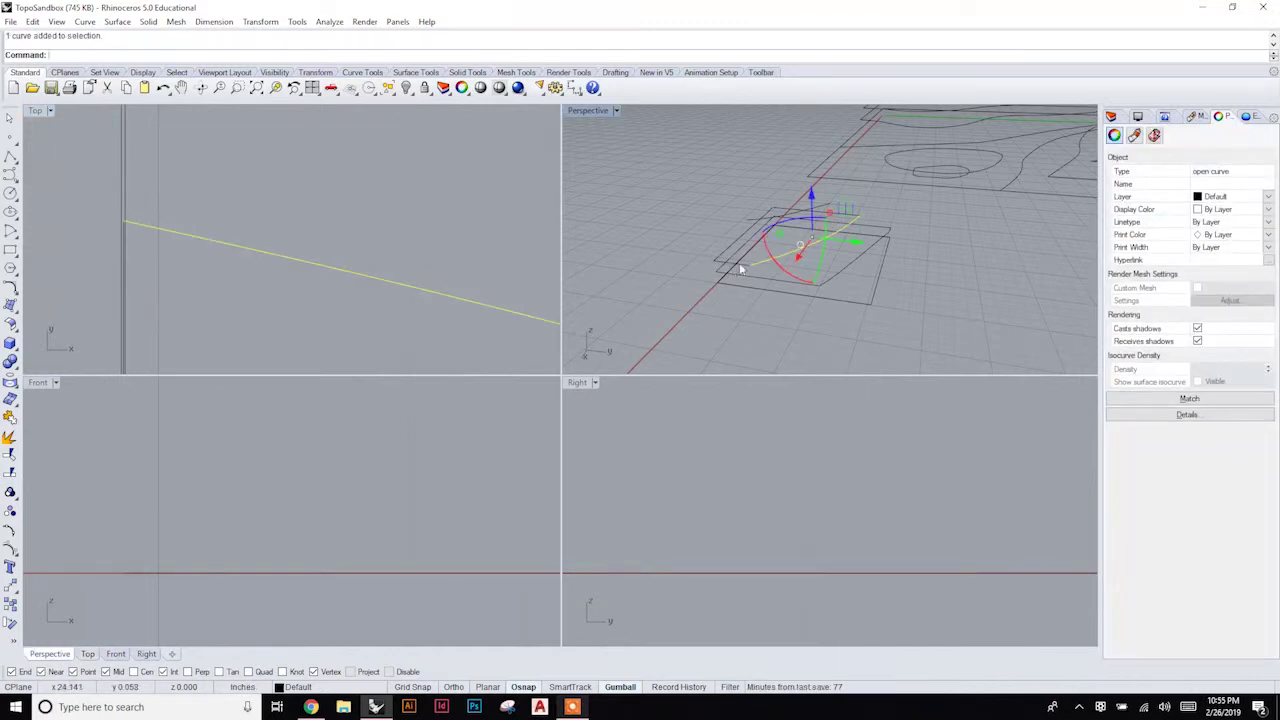
left_click(754, 215, "shift")
right_click_drag(754, 215, 800, 242)
key("ctrl+j")
key("Escape")
left_click(918, 224)
left_click(988, 211)
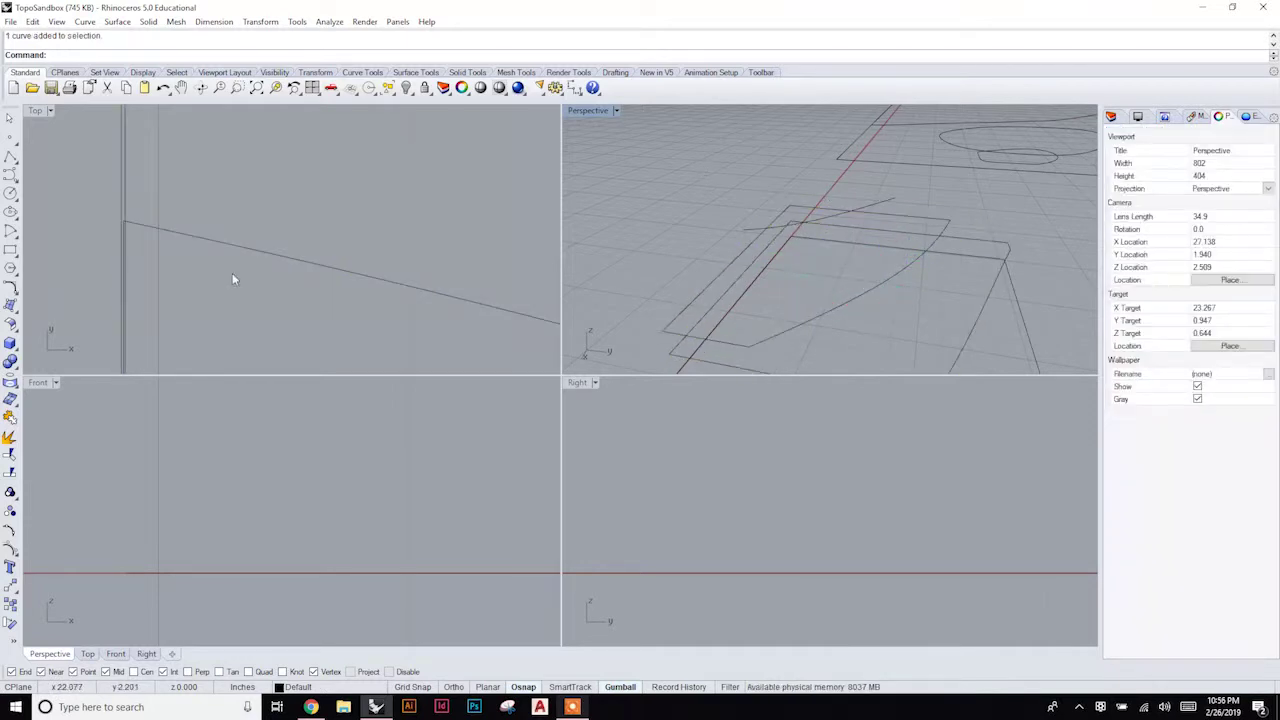
scroll(222, 164, "down", 3)
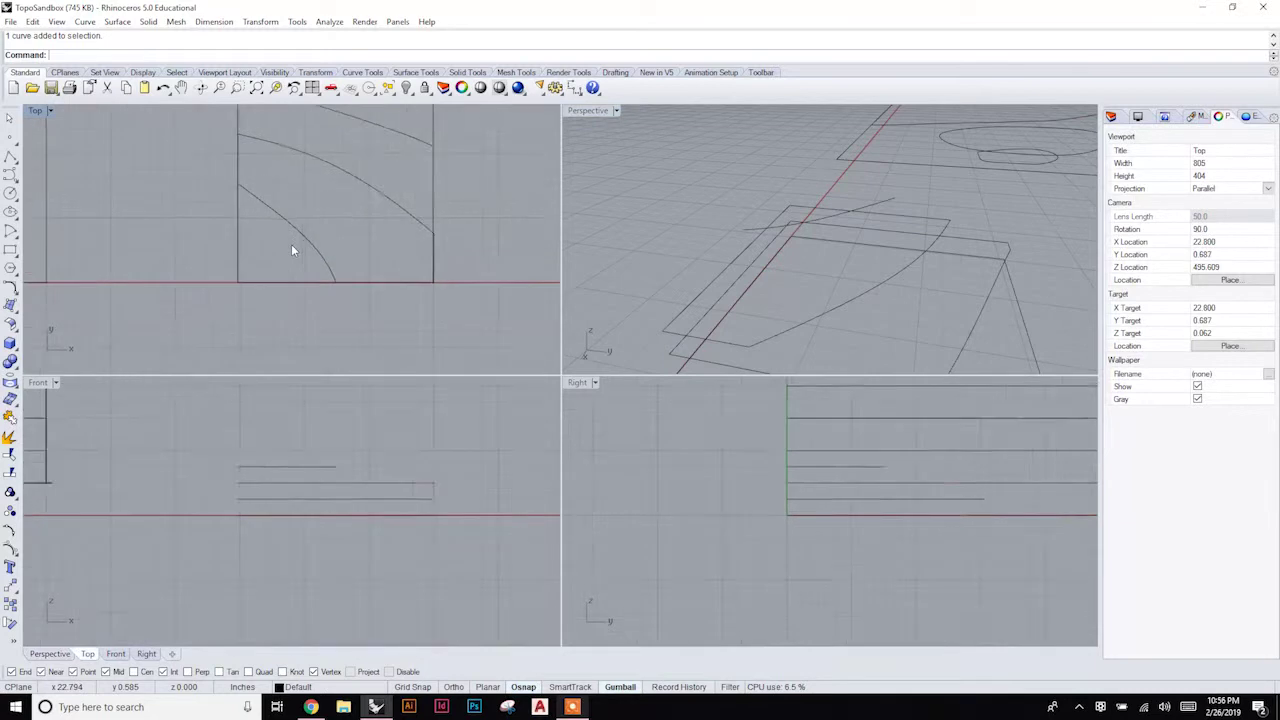
Draw a polyline from the line's end, toggling Osnap, finishing on the other line end.
left_click(10, 157)
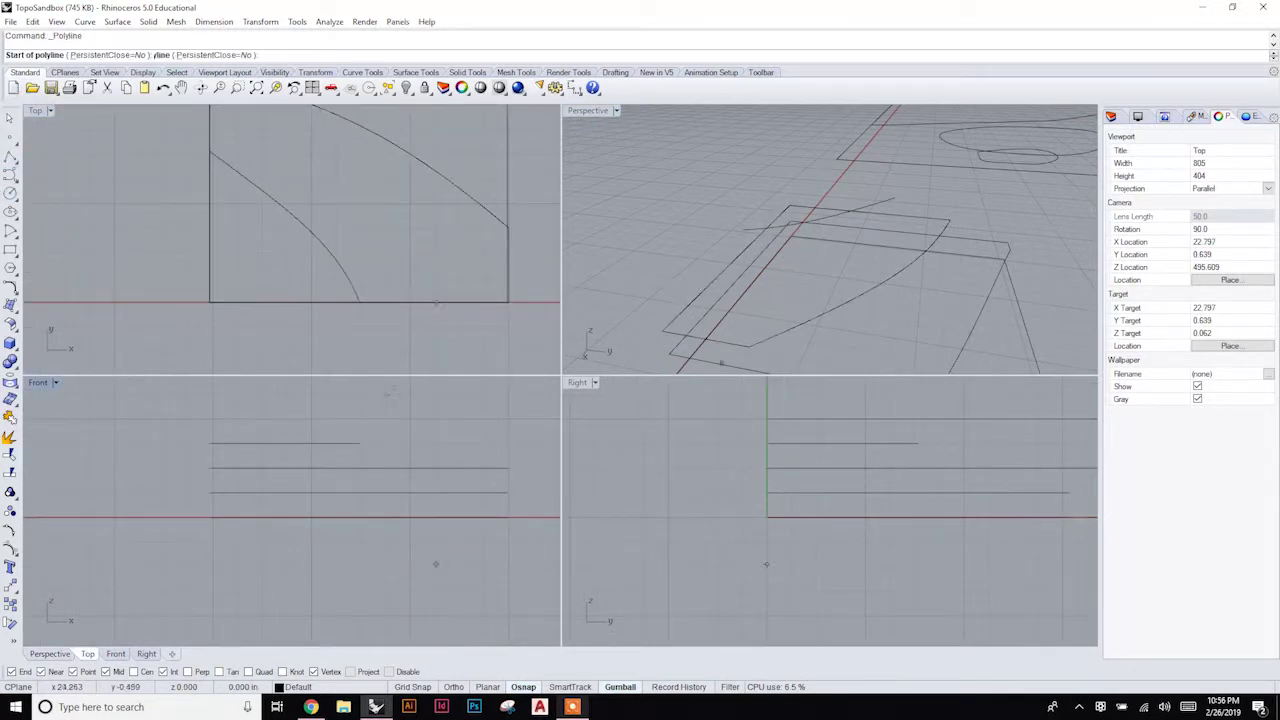
left_click(743, 230)
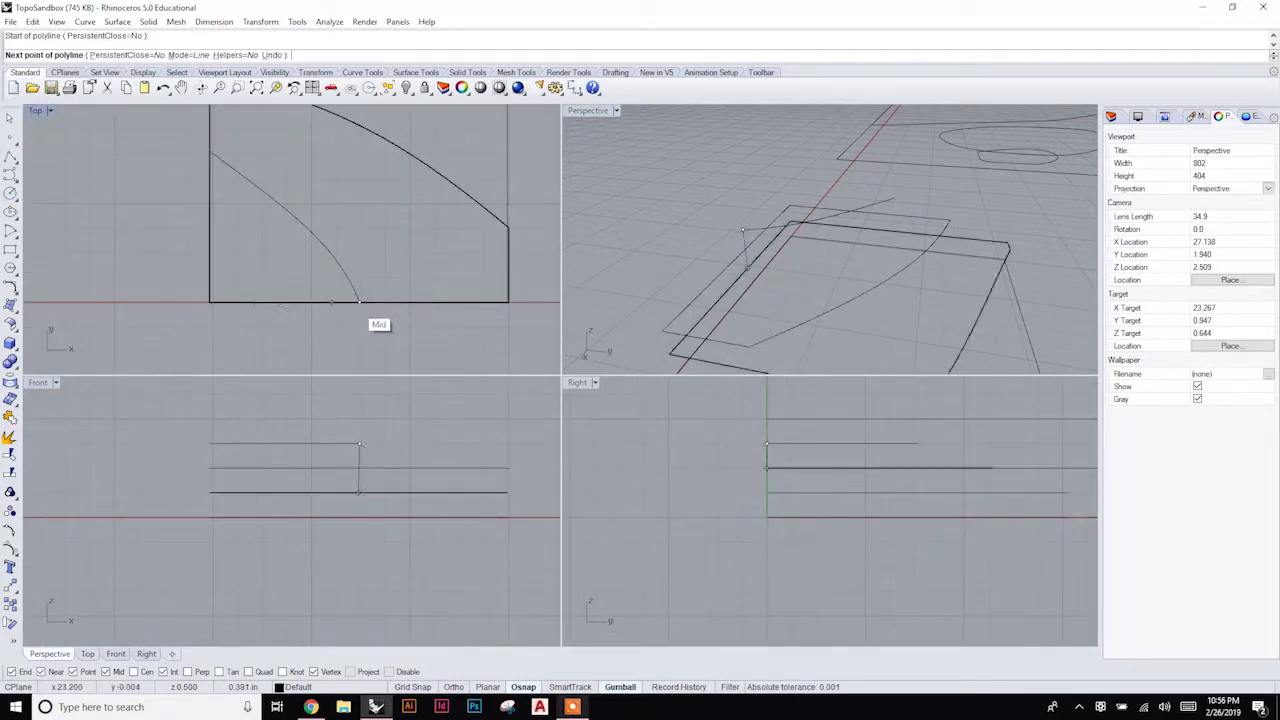
scroll(229, 303, "up", 3)
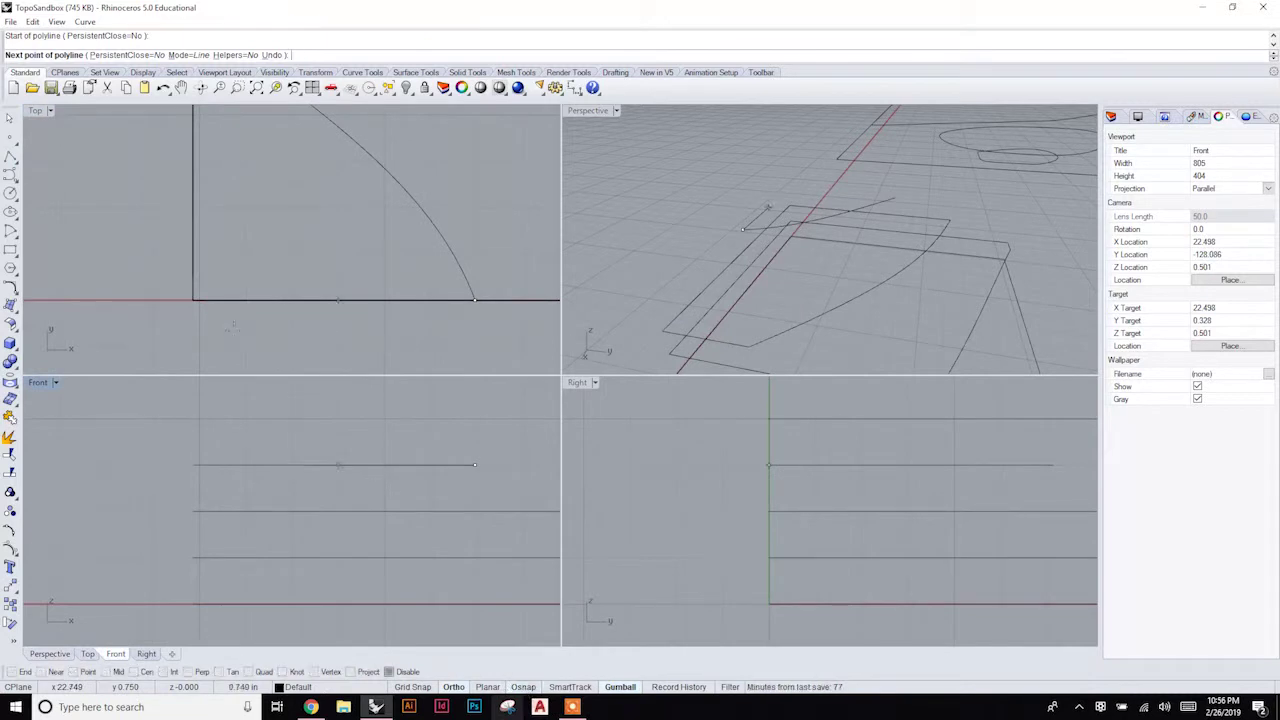
left_click(523, 686)
left_click(193, 300)
scroll(193, 300, "up", 2)
left_click(530, 687)
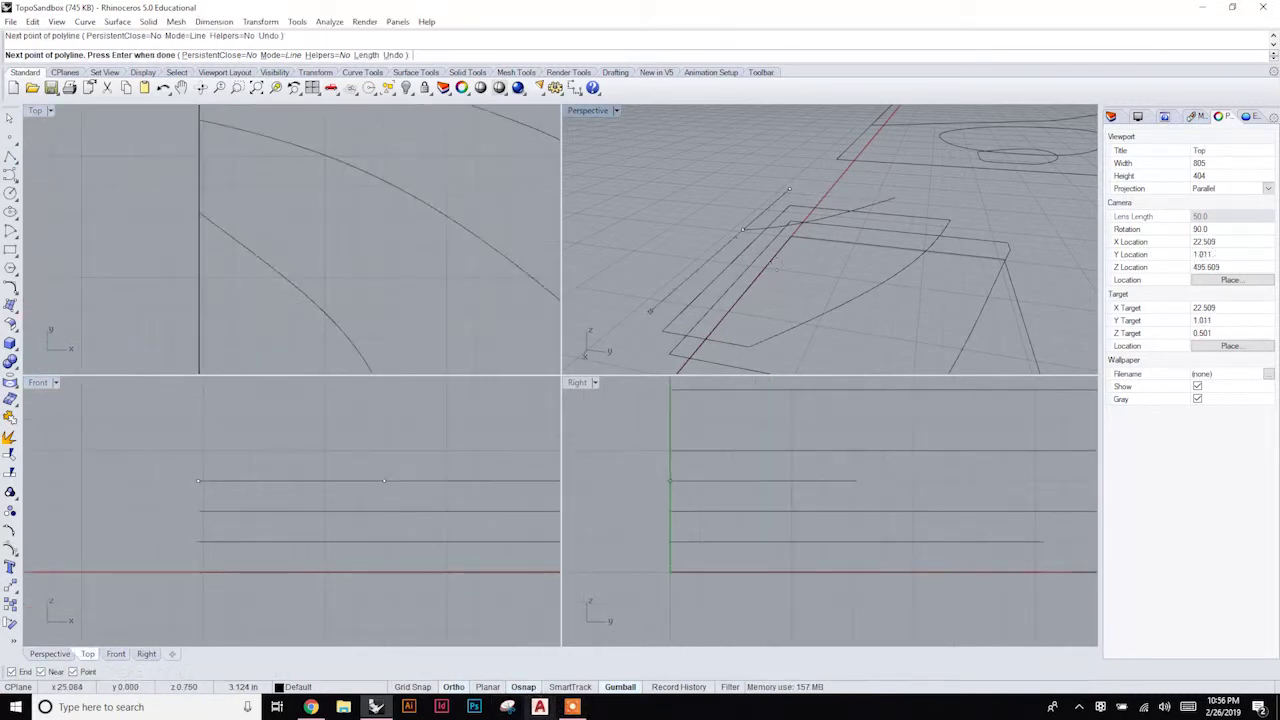
left_click(893, 199)
key("Return")
Join the polyline and neighbouring curve with Join into a closed curve, then orbit to view all contours.
left_click_drag(912, 195, 885, 213)
type("join")
key("Return")
key("Escape")
right_click_drag(928, 191, 922, 313)
left_click(922, 313)
key("Escape")
right_click_drag(870, 240, 858, 310)
scroll(763, 315, "down", 5)
right_click_drag(776, 265, 887, 259)
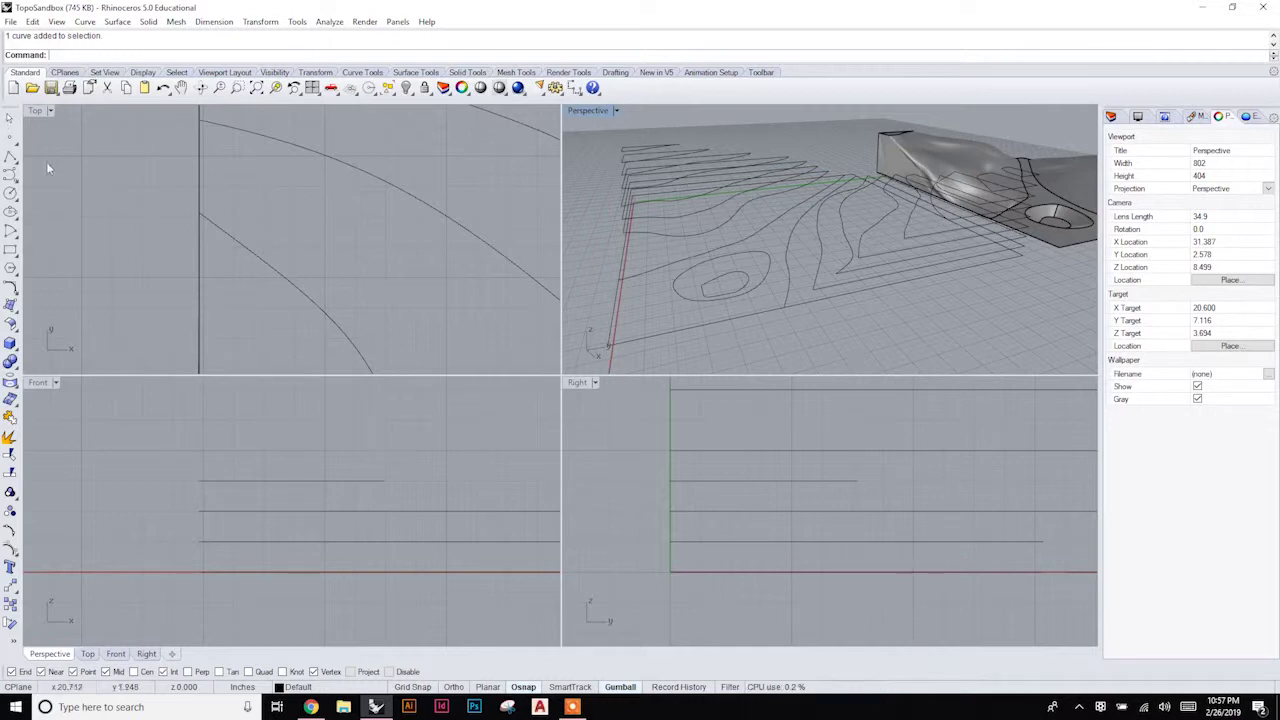
Start Loft from the Surface Tools tab and zoom all views to the terrain's extents.
left_click(415, 73)
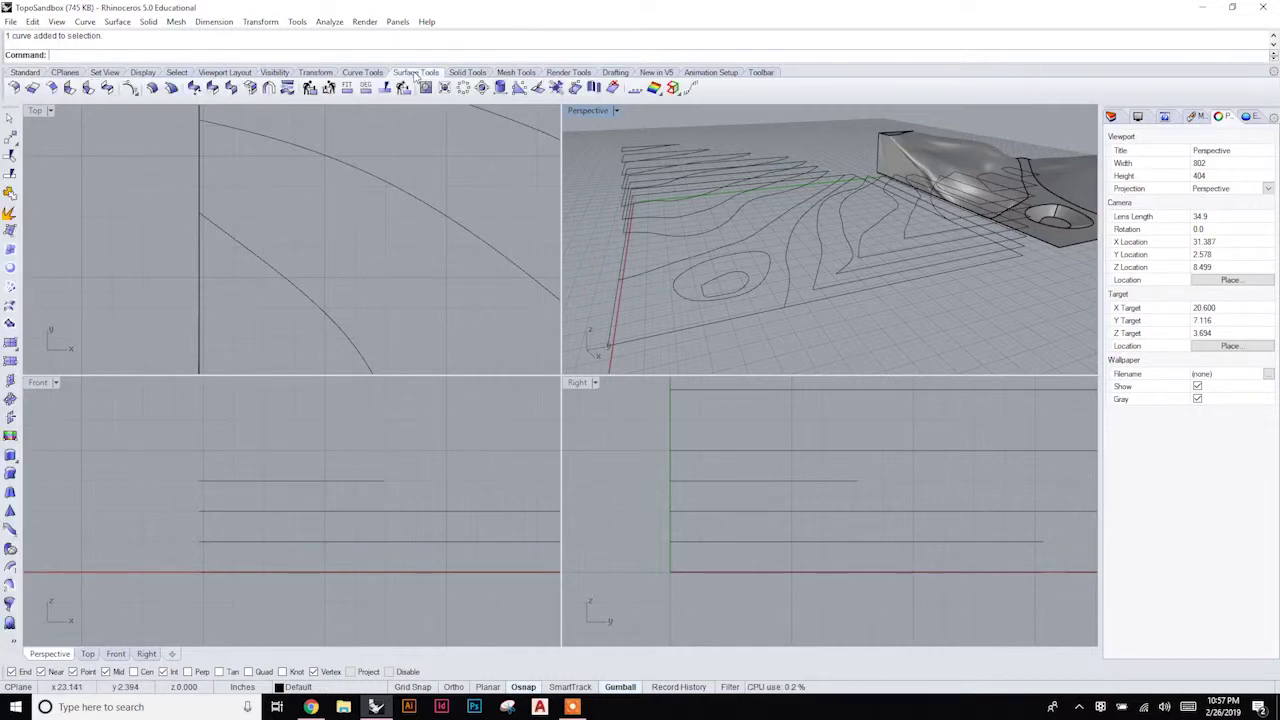
left_click(9, 308)
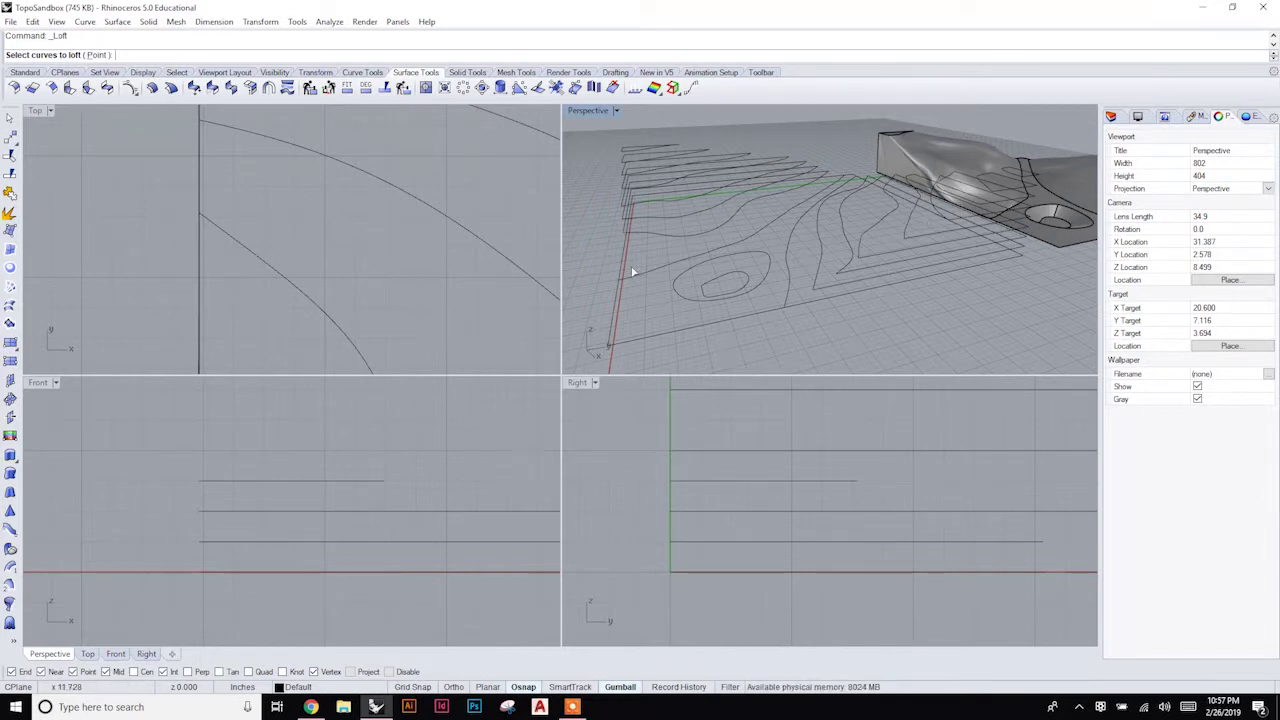
scroll(631, 275, "up", 10)
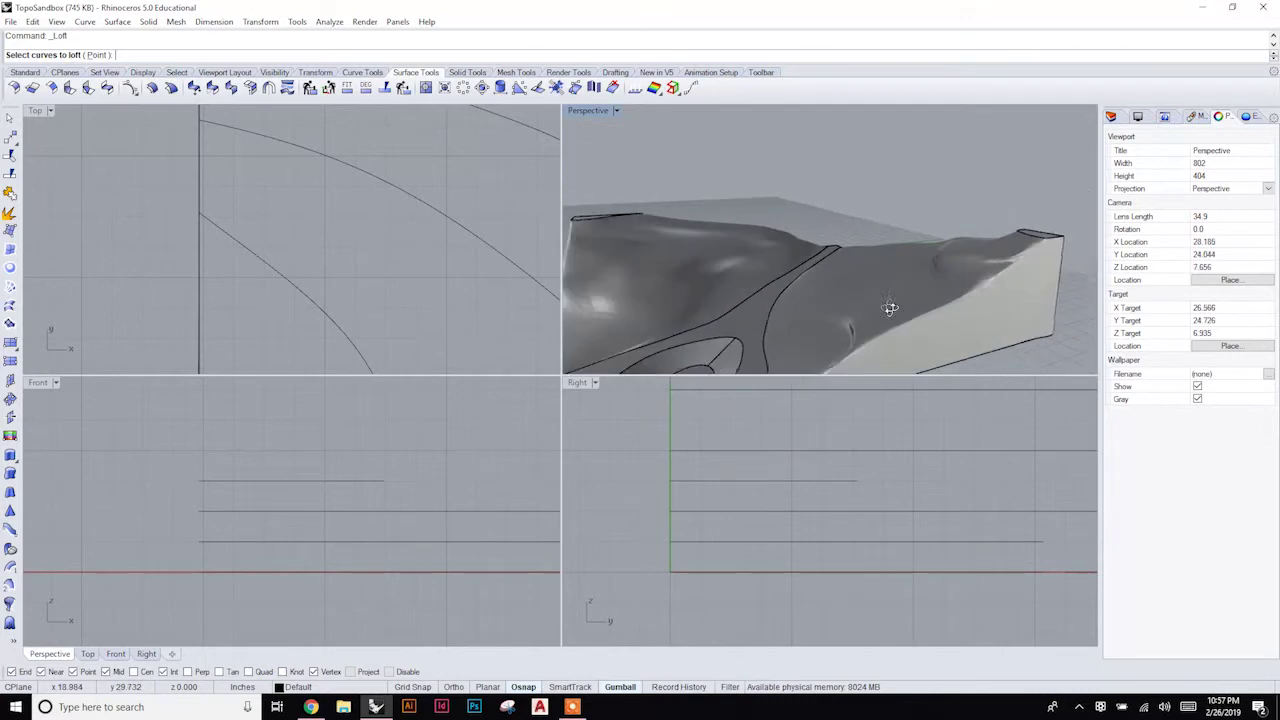
right_click_drag(890, 308, 877, 334)
scroll(987, 181, "down", 15)
scroll(811, 257, "up", 10)
right_click_drag(798, 265, 786, 298)
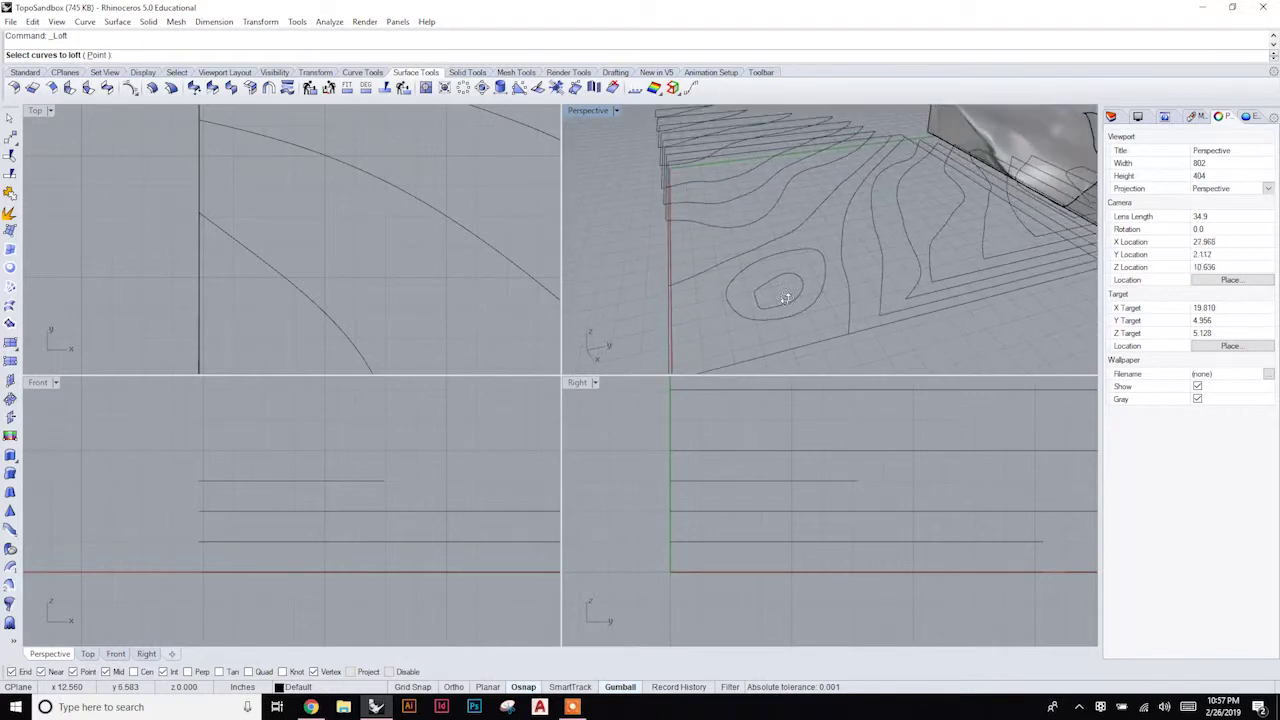
key("ctrl+shift+e")
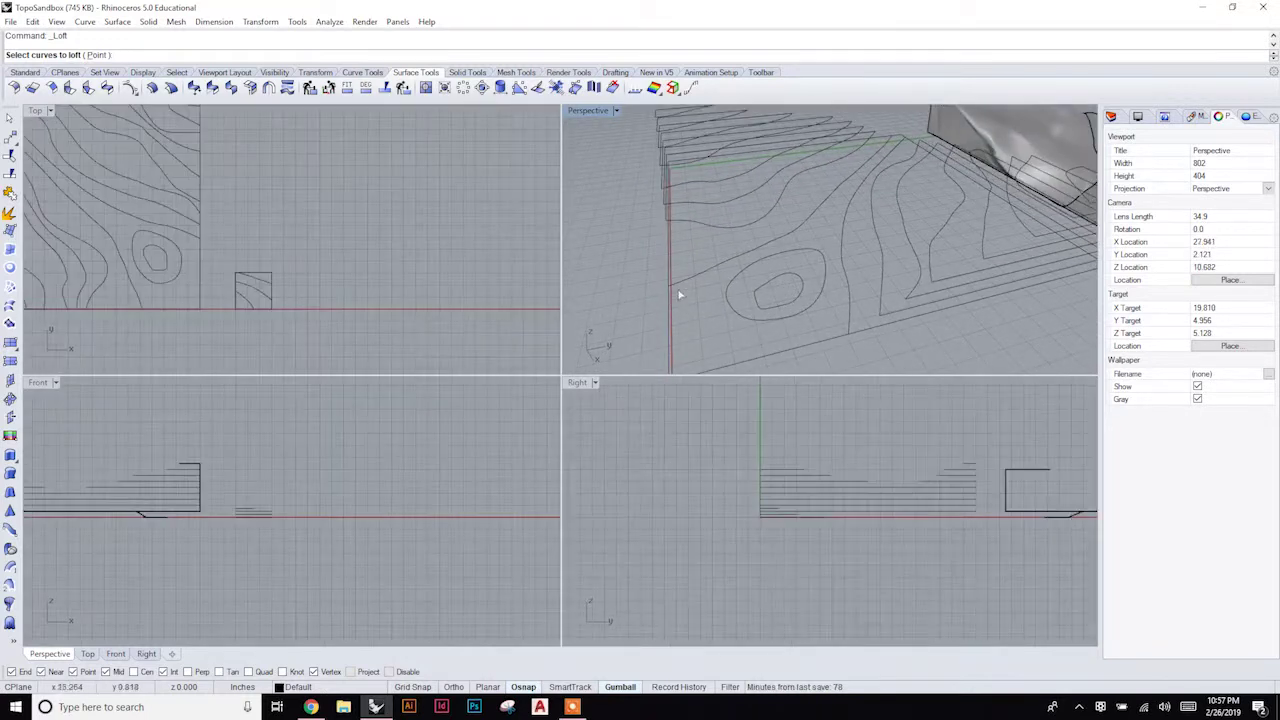
scroll(854, 217, "down", 1)
scroll(760, 219, "up", 5)
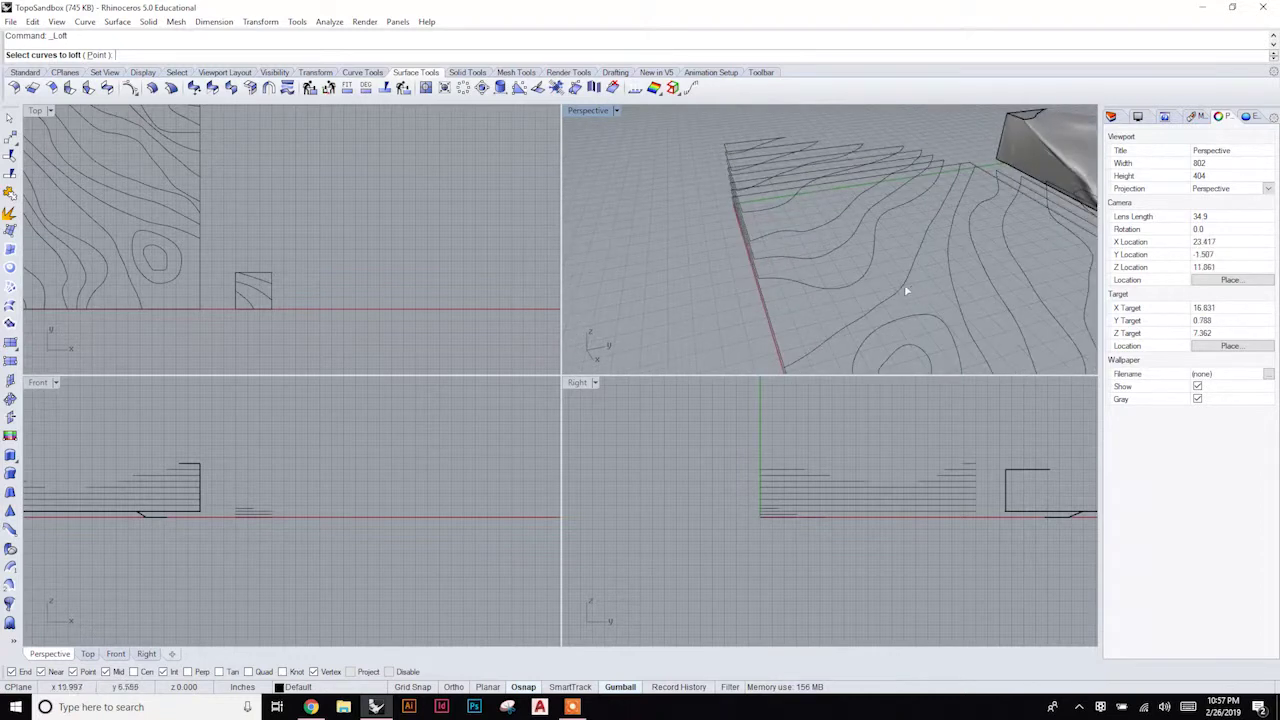
Pick the nine stacked contour curves for the loft, from bottom to top.
left_click(907, 287)
left_click(874, 268)
left_click(840, 233)
left_click(826, 224)
left_click(811, 213)
left_click(782, 195)
left_click(789, 175)
left_click(776, 153)
left_click(764, 143)
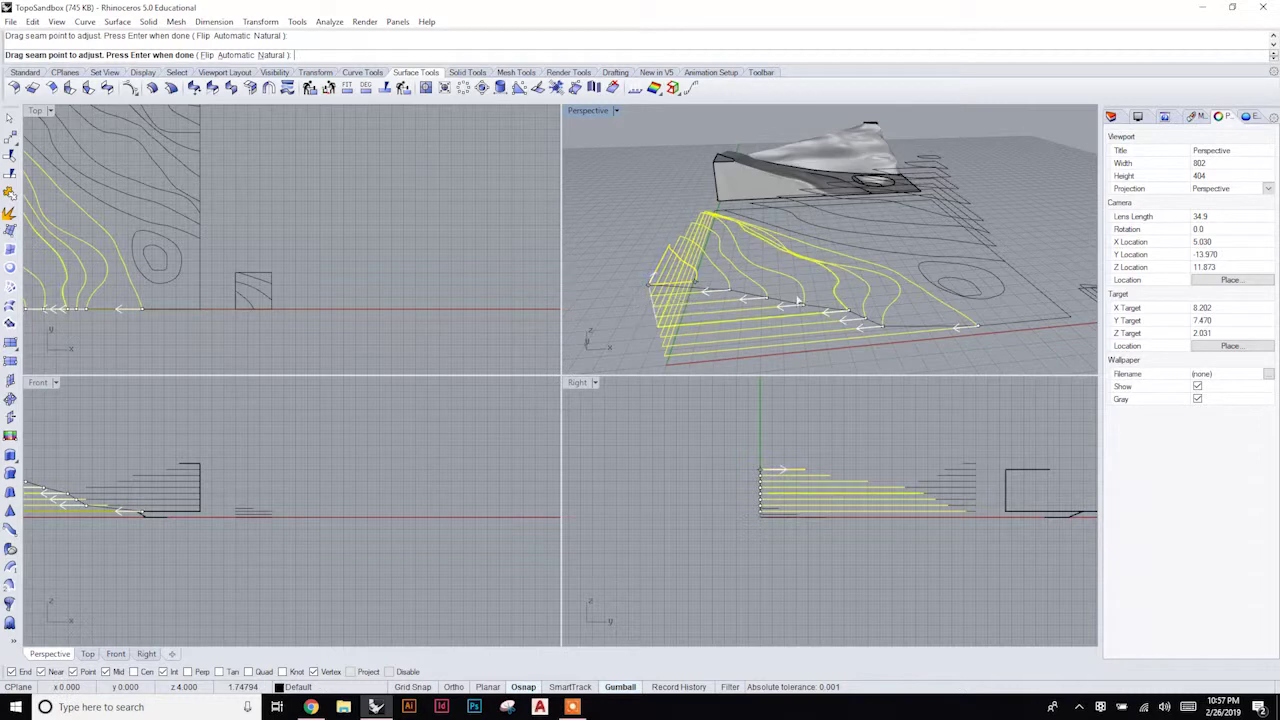
Move the loft seam to the curves' front-left corner.
left_click_drag(729, 298, 655, 283)
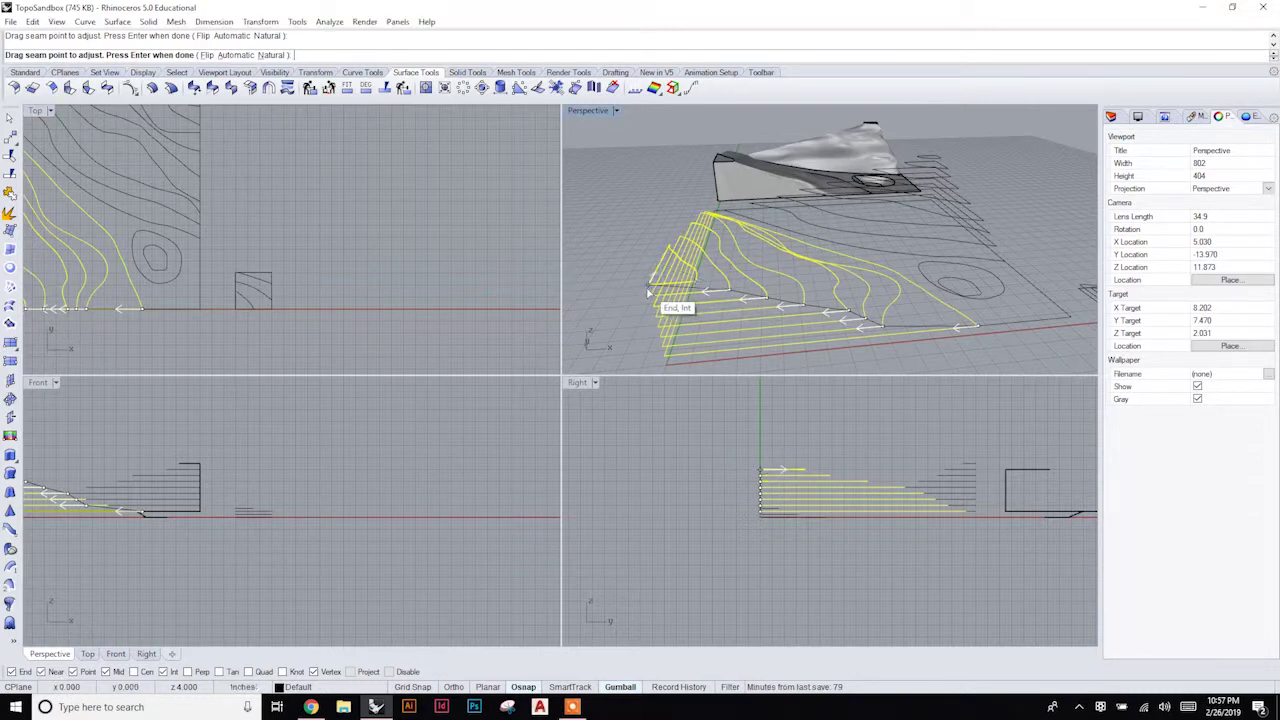
left_click_drag(733, 297, 691, 351)
left_click_drag(920, 331, 668, 364)
right_click_drag(558, 352, 884, 334)
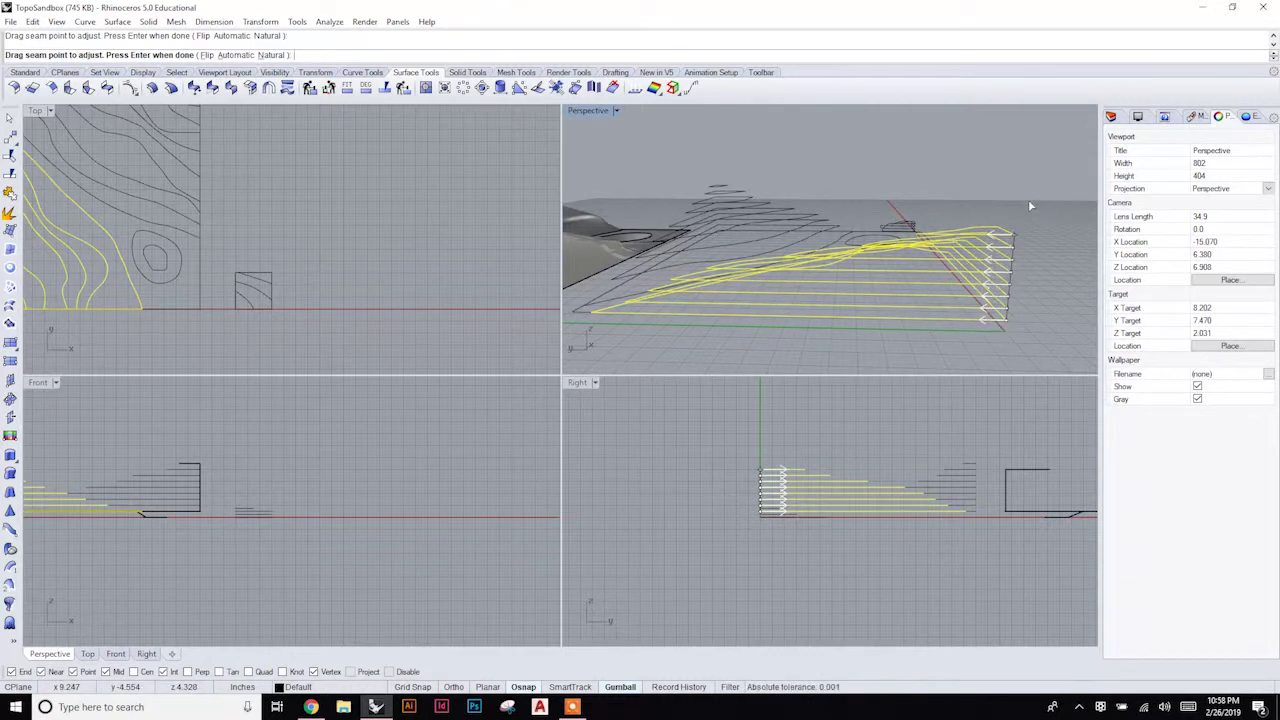
Accept the seam to preview the loft, and set its style to Tight.
key("Return")
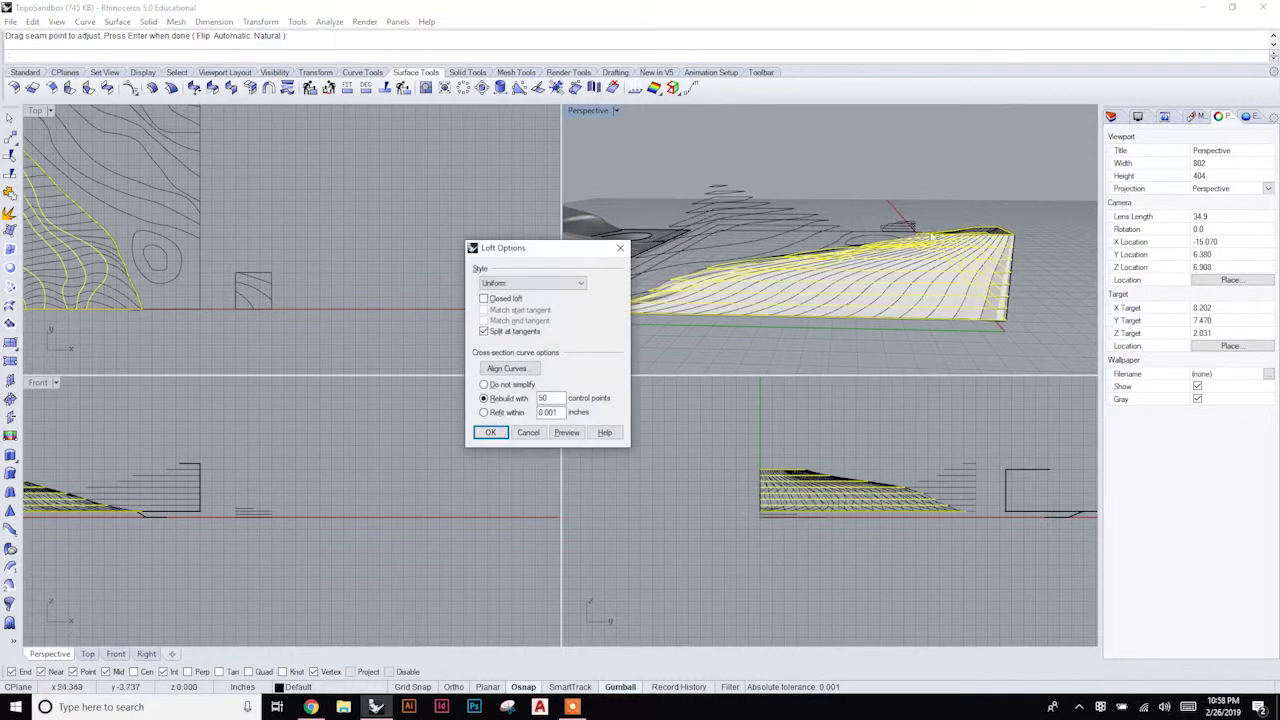
right_click_drag(920, 311, 644, 300)
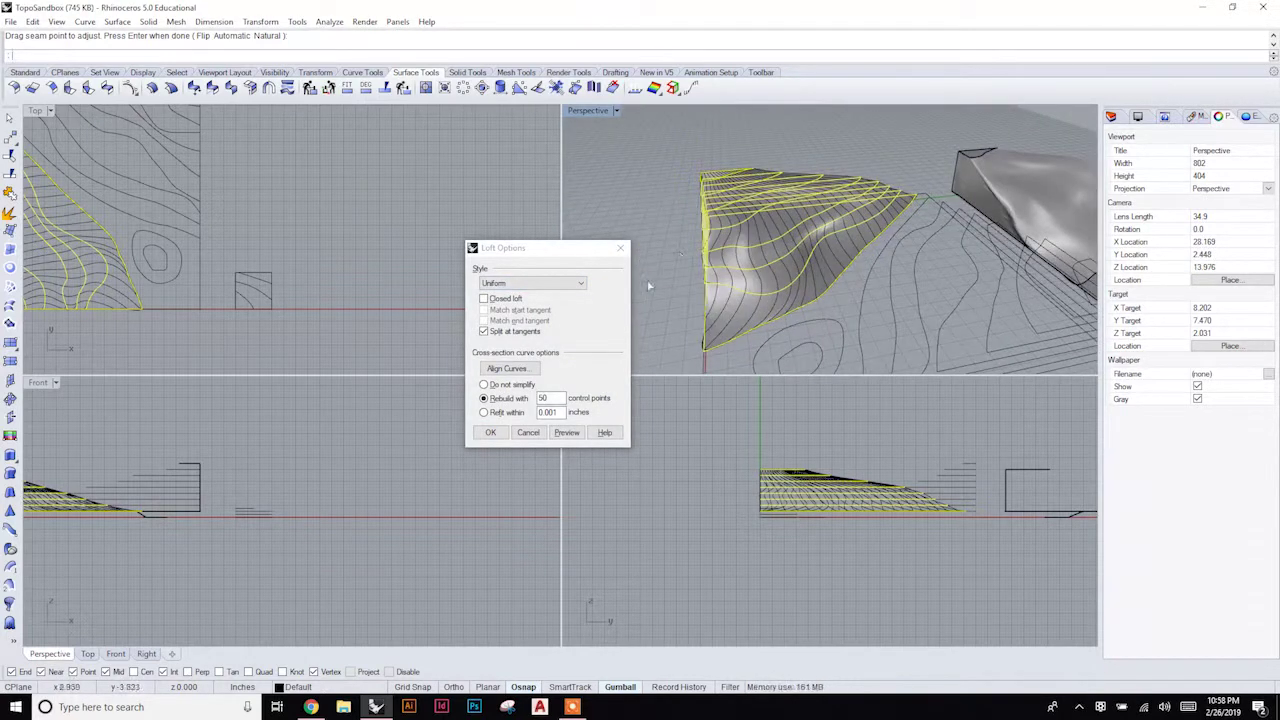
right_click_drag(822, 204, 576, 290)
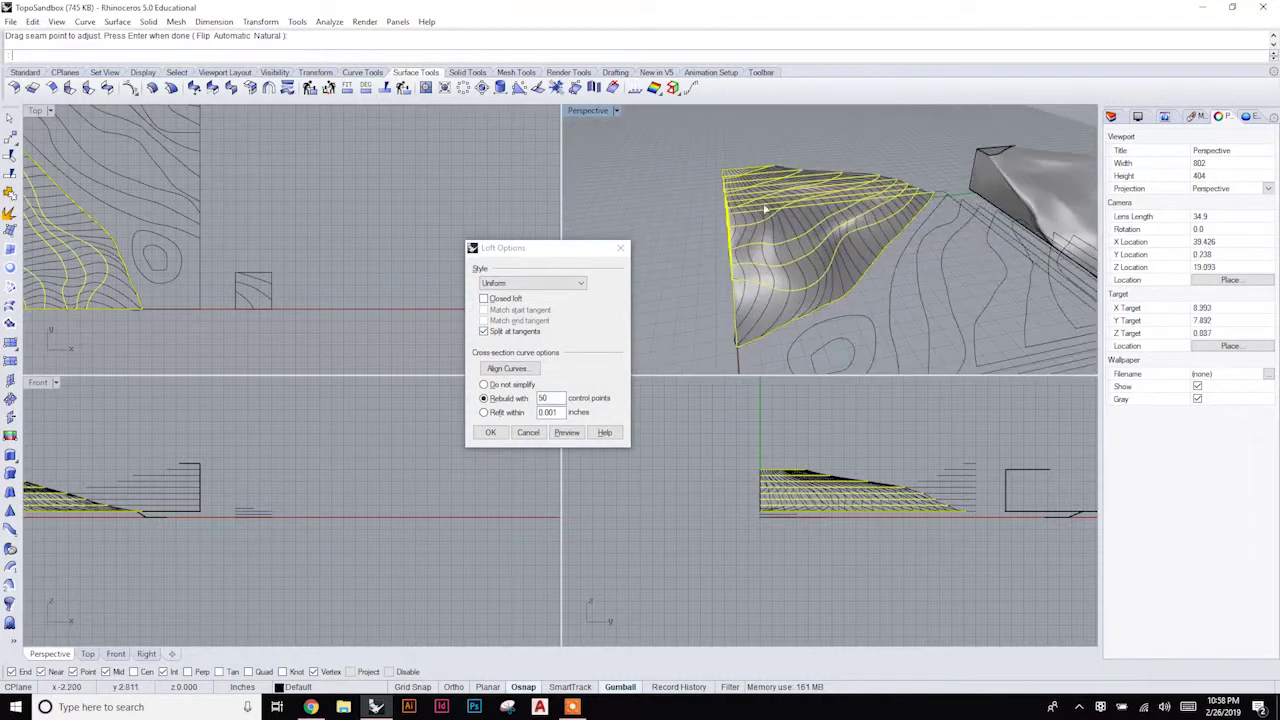
left_click(562, 284)
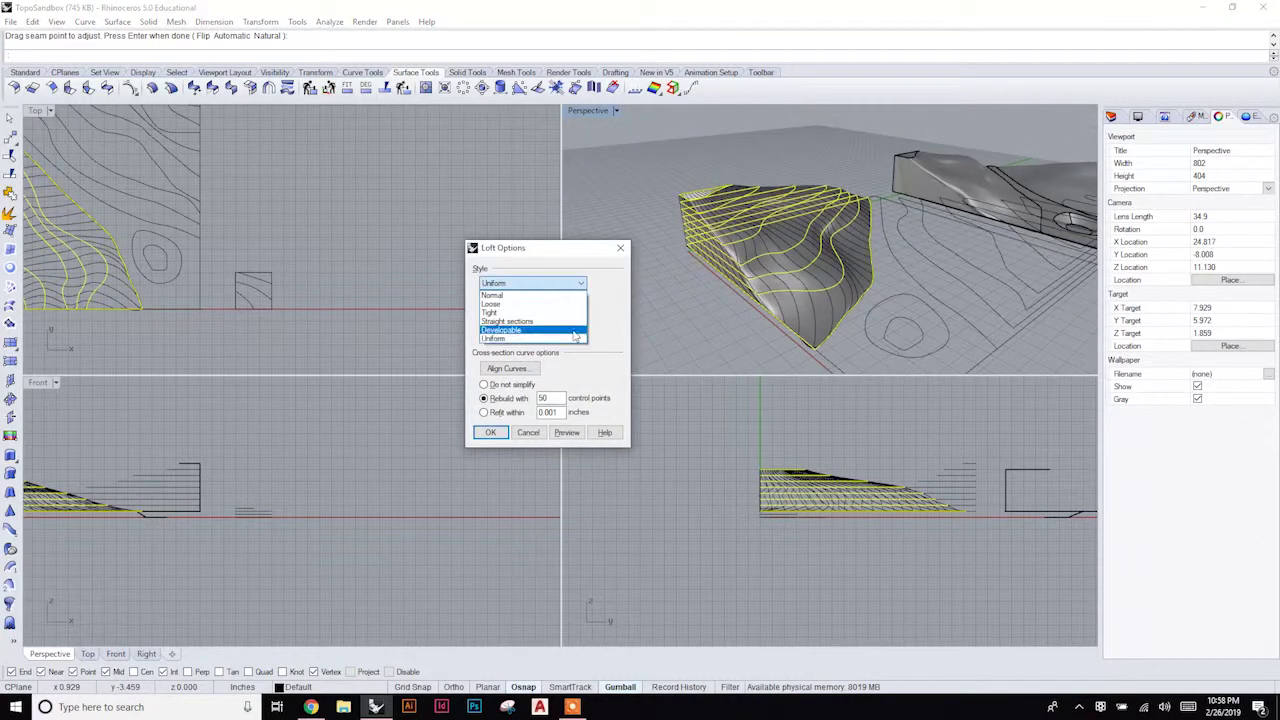
left_click(503, 314)
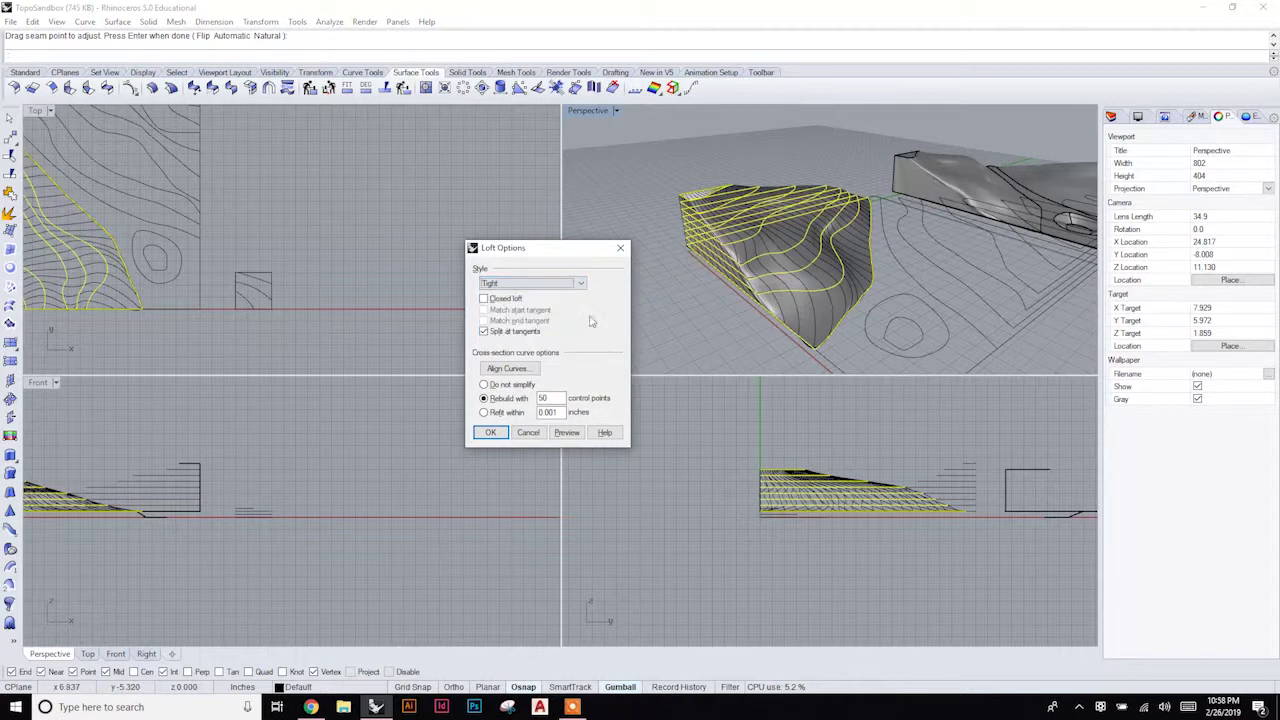
Preview the loft rebuilt with 10, 30, then 50 control points, keeping 50.
double_click(554, 397)
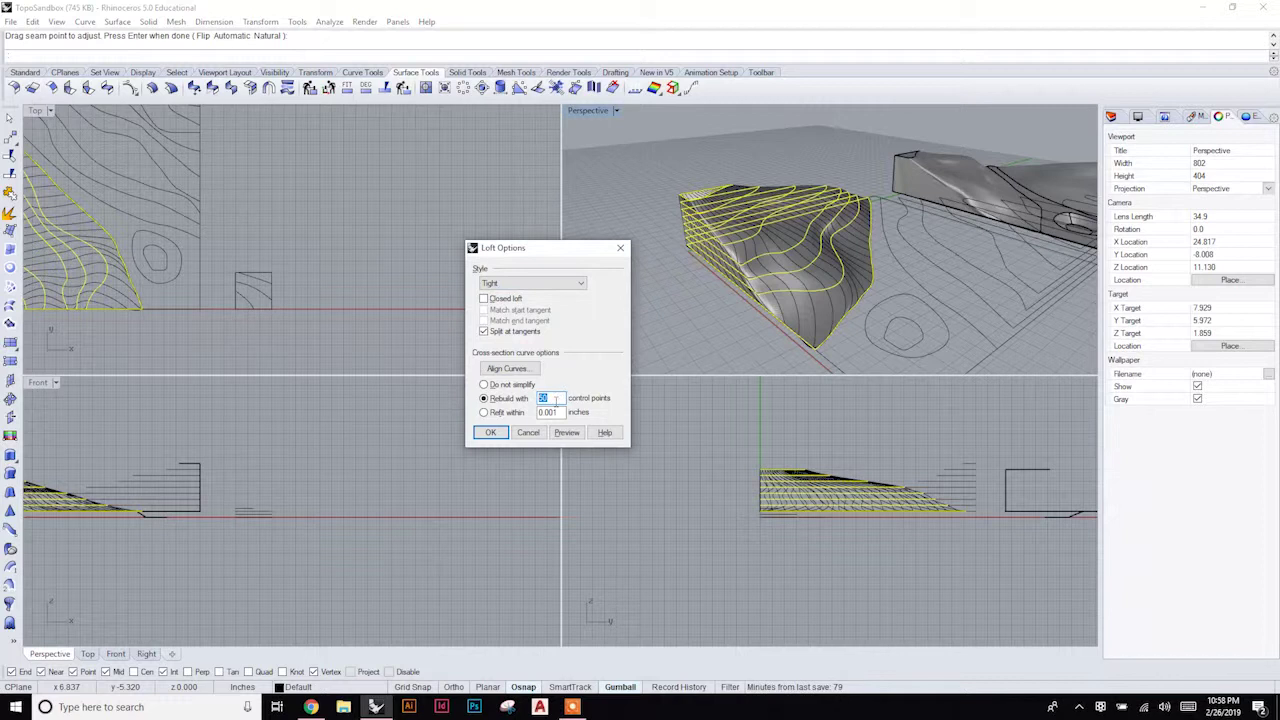
type("10")
left_click(567, 437)
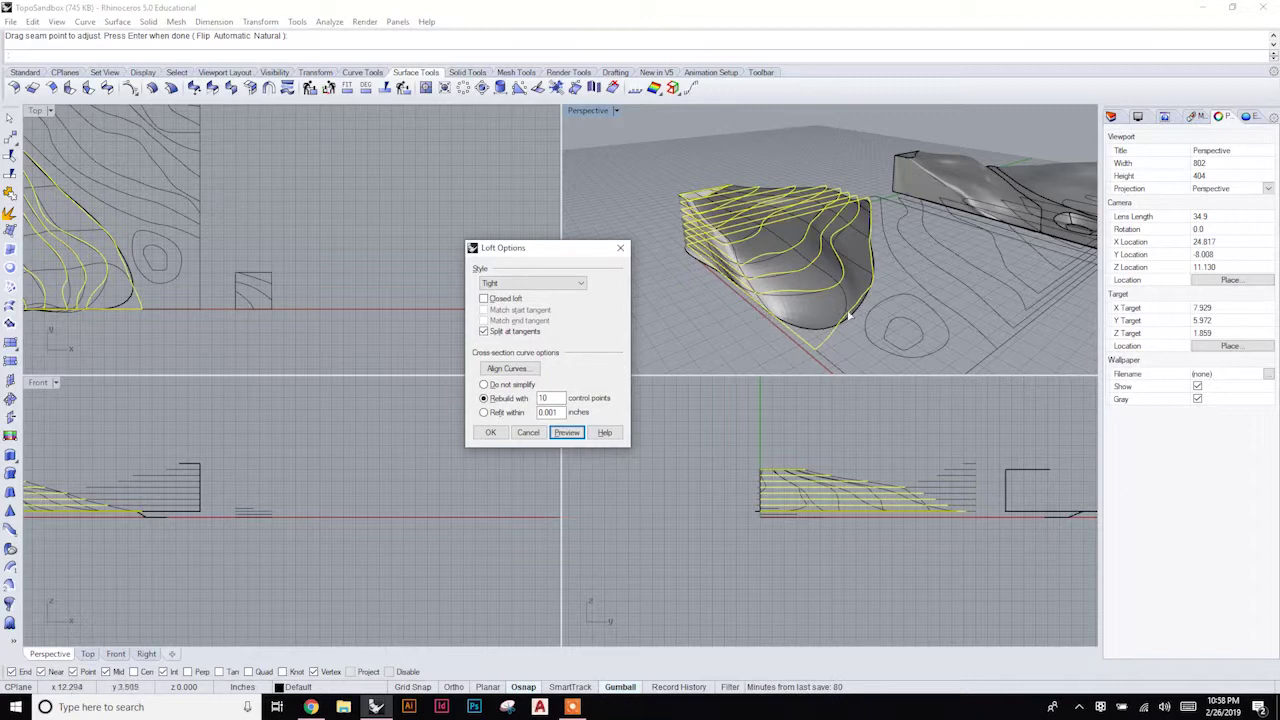
left_click(542, 398)
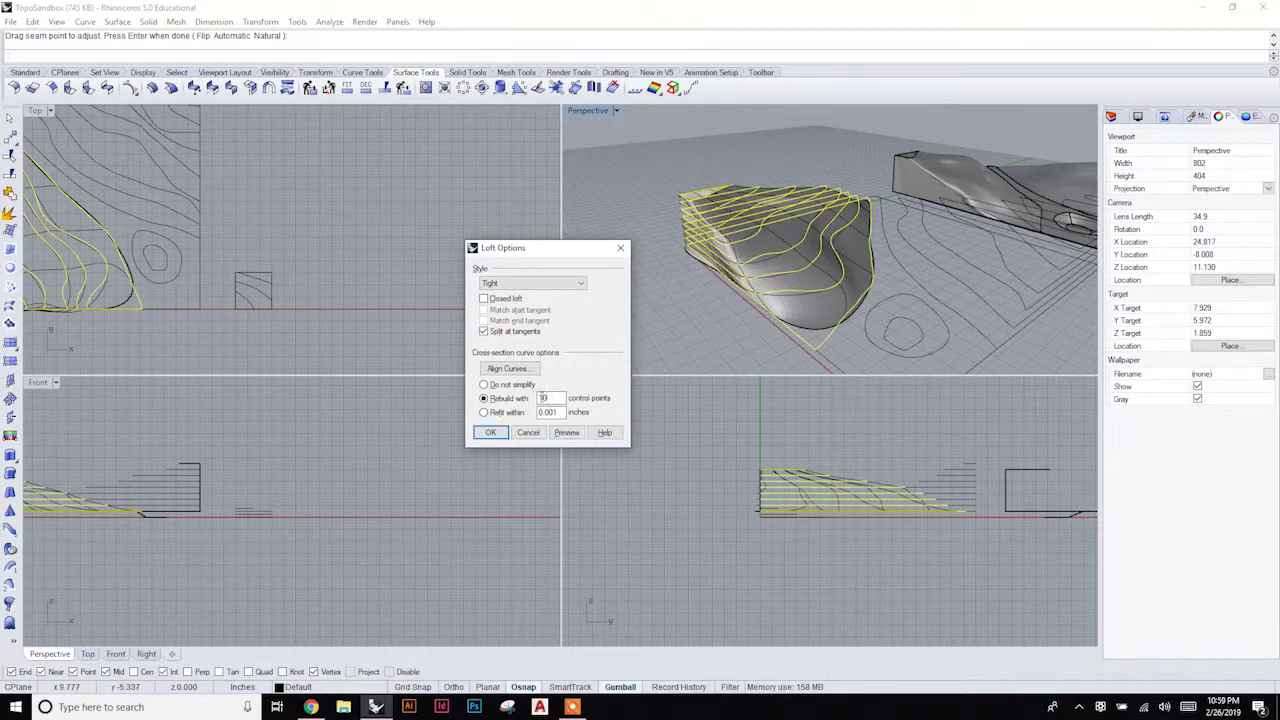
left_click(566, 432)
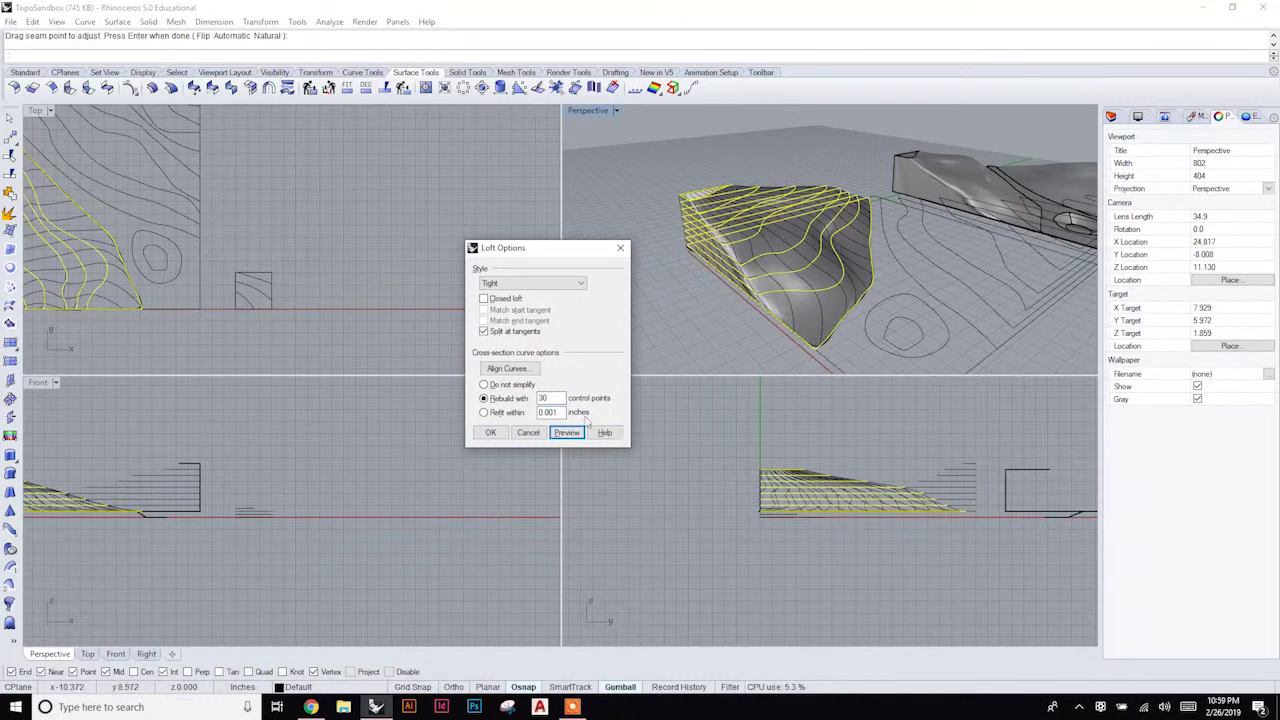
double_click(547, 398)
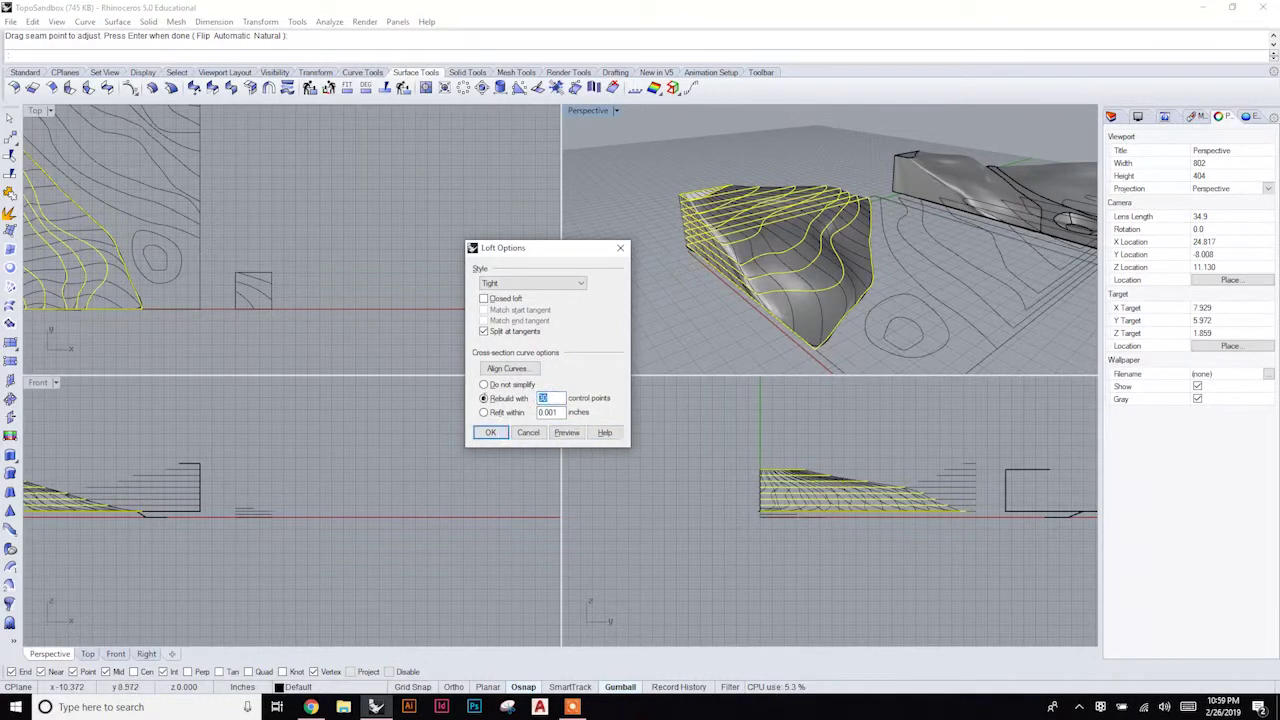
left_click(563, 433)
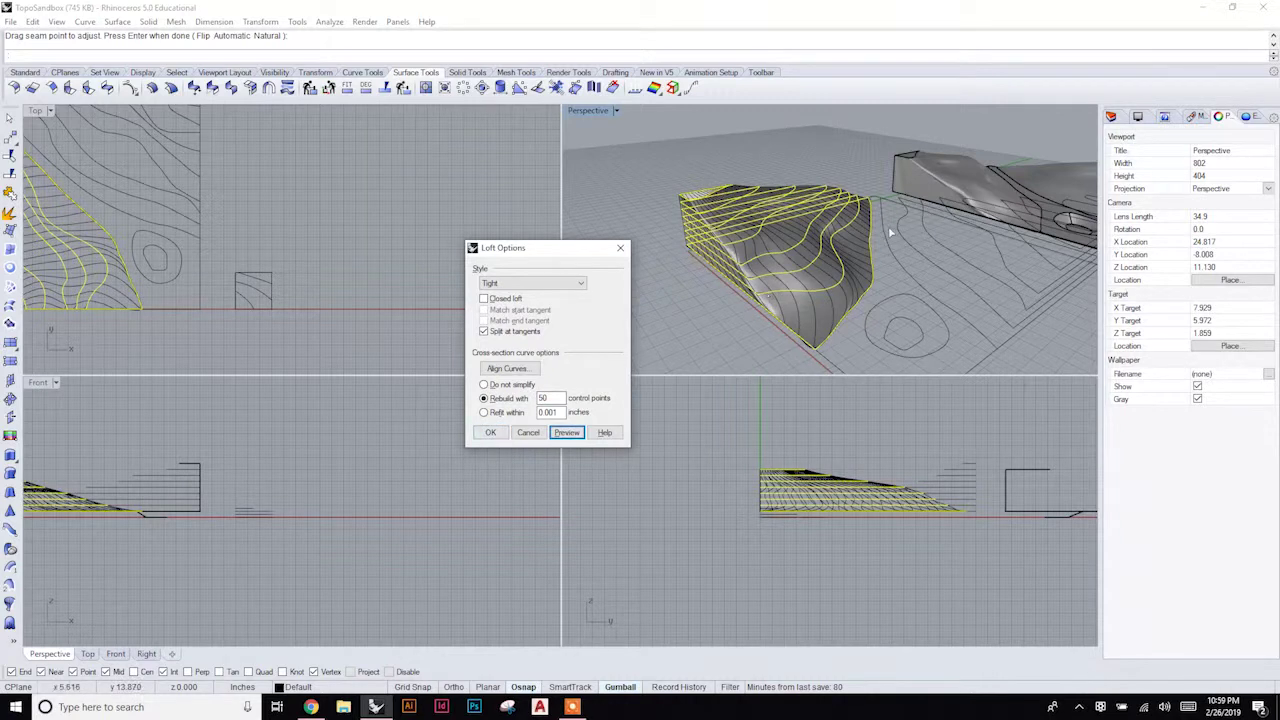
mouse_move(890, 232)
right_mouse_down()
mouse_move(870, 250)
mouse_move(880, 300)
mouse_move(840, 260)
mouse_move(895, 235)
right_mouse_up()
Create the loft surface and select the new terrain surface.
left_click(489, 433)
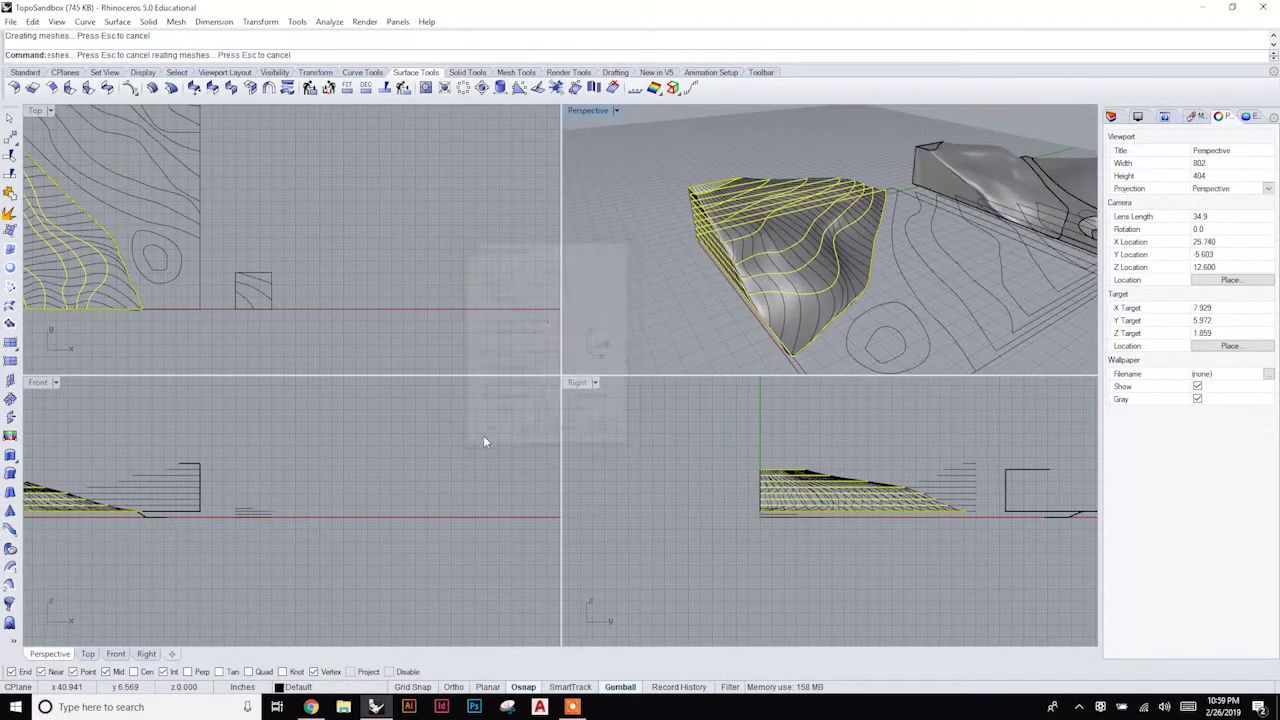
left_click(745, 234)
right_click_drag(678, 297, 666, 177)
left_click(666, 177)
left_click(765, 242)
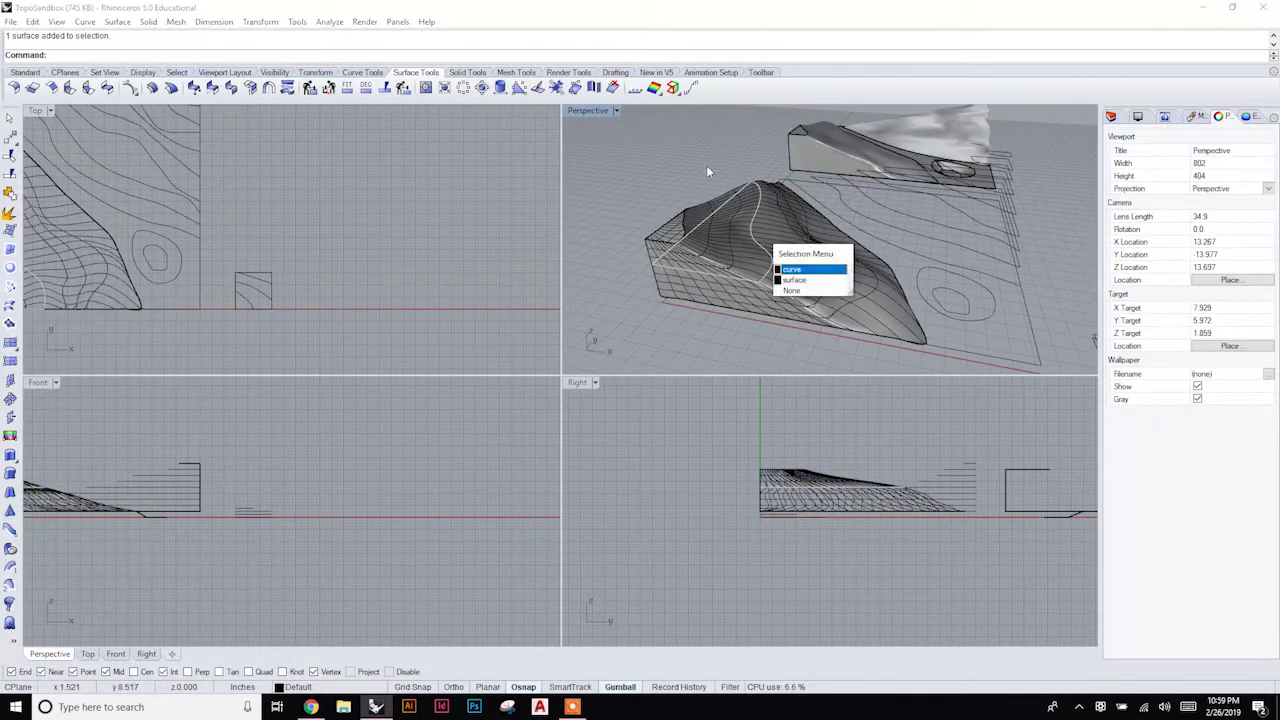
key("Escape")
left_click(795, 262)
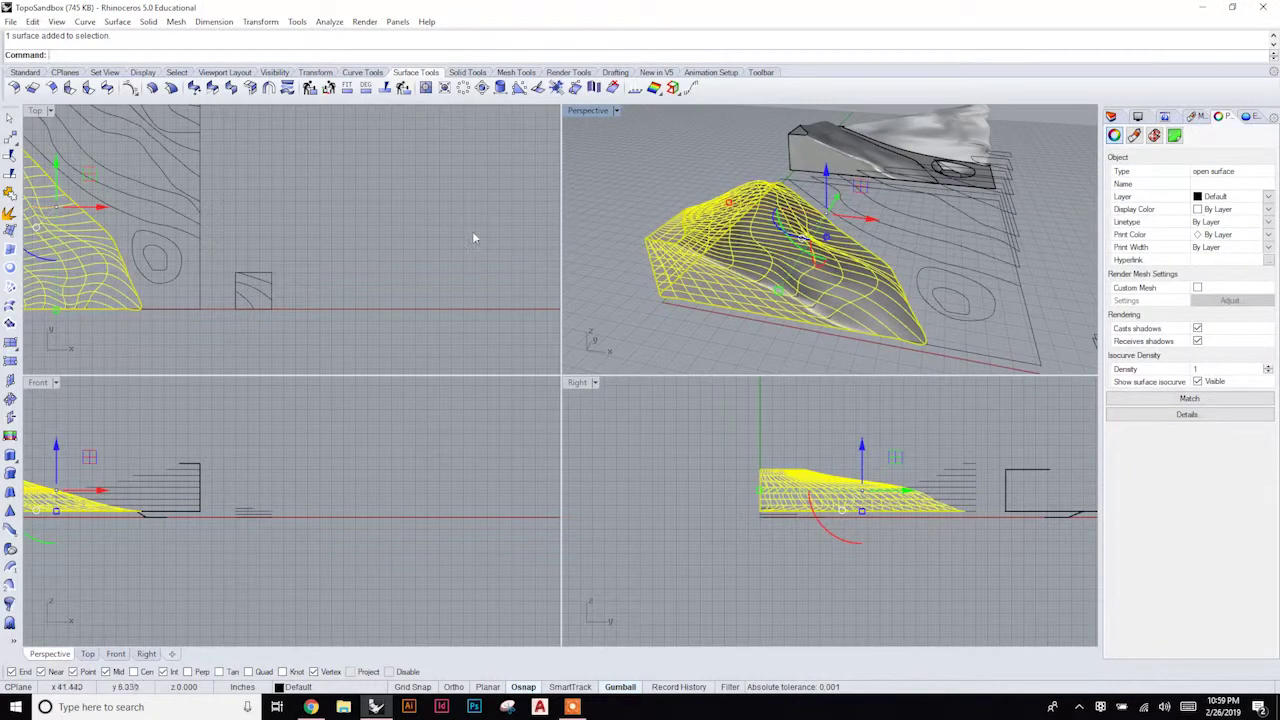
Cap the terrain surface's planar holes to make it a solid, then inspect it.
left_click(462, 73)
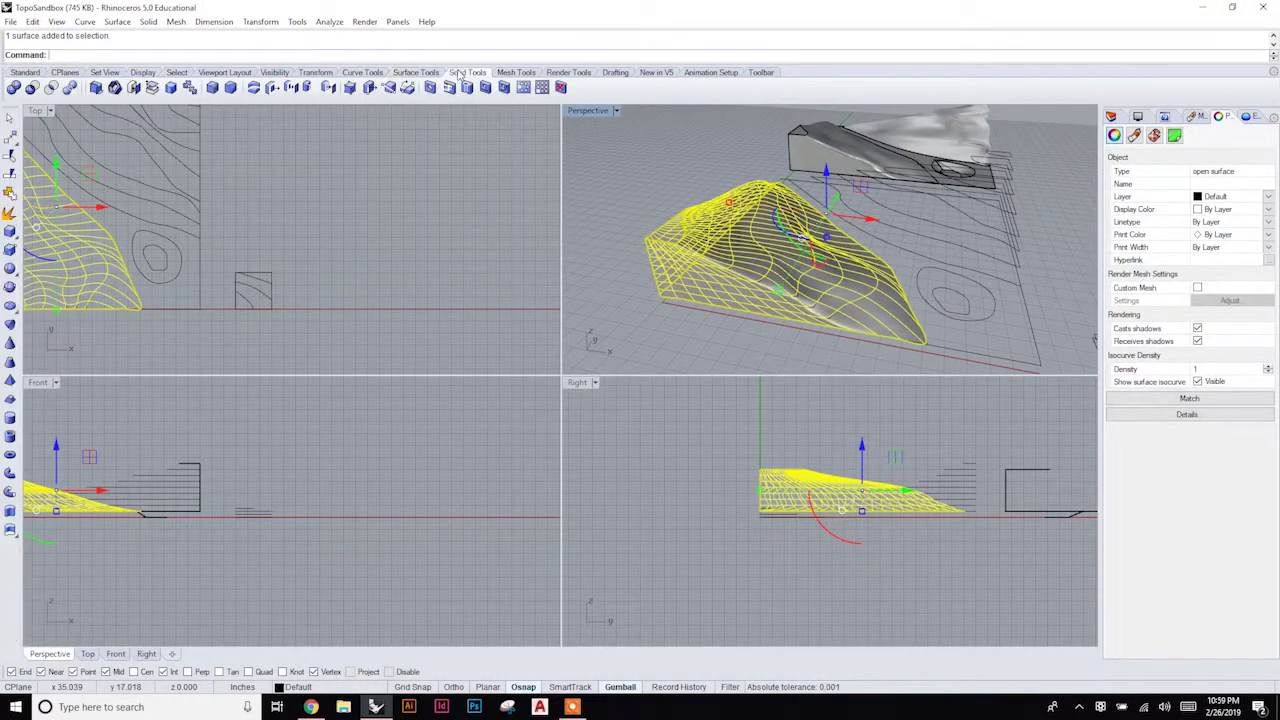
left_click(134, 88)
scroll(630, 293, "up", 3)
scroll(667, 235, "up", 2)
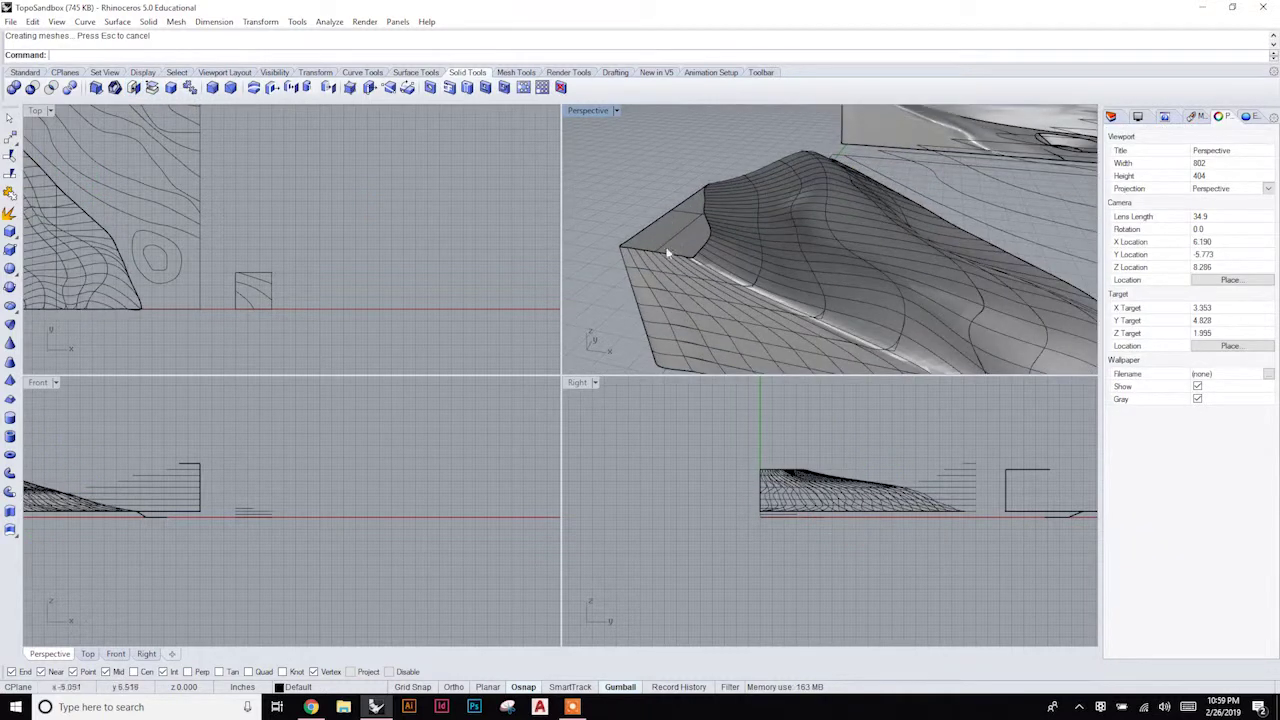
right_click_drag(785, 283, 829, 243)
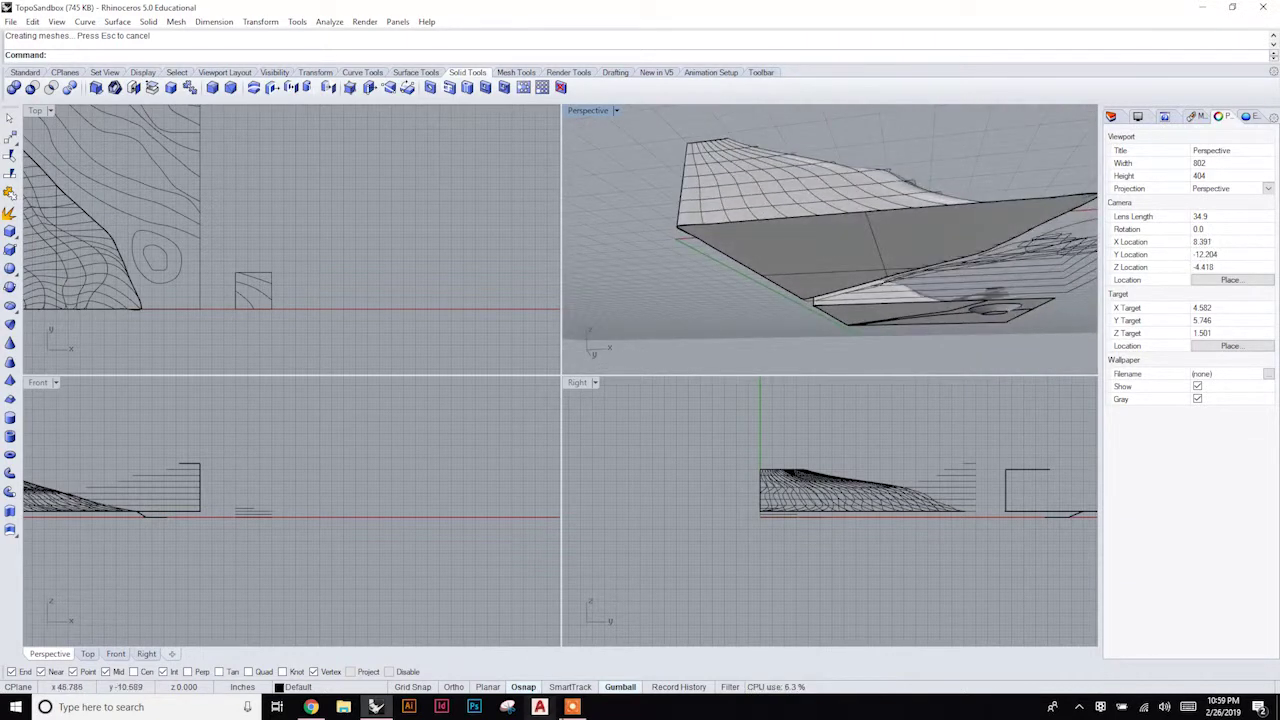
left_click(885, 686)
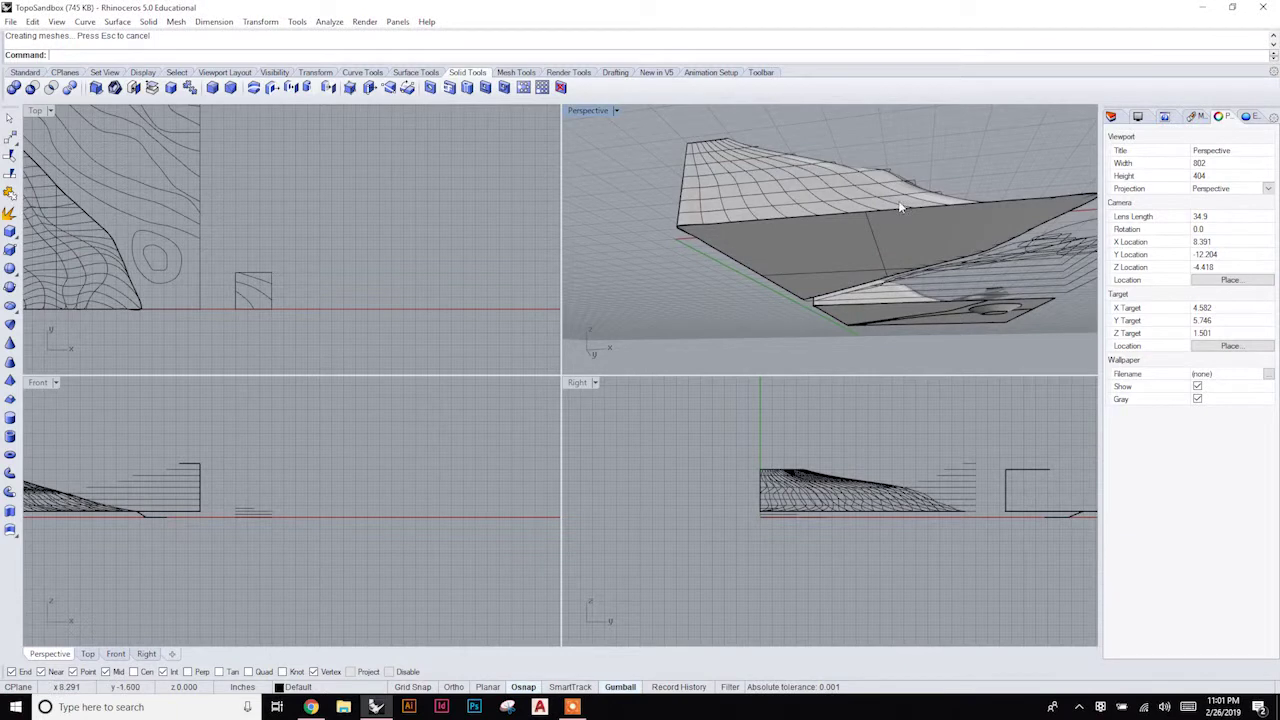
right_click_drag(922, 203, 924, 238)
scroll(717, 252, "down", 5)
scroll(810, 260, "up", 5)
Start a new loft and pick the six contour curves of the next stack.
left_click(428, 73)
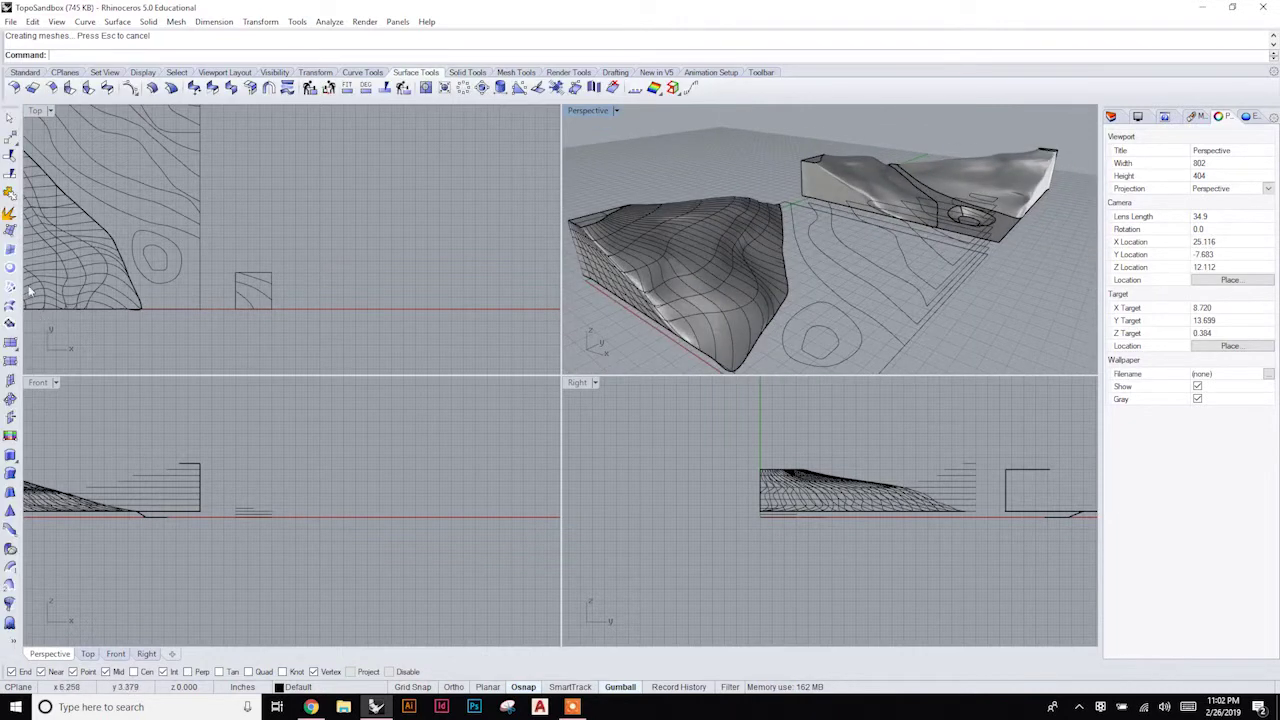
left_click(10, 287)
left_click(860, 298)
left_click(885, 297)
left_click(895, 290)
left_click(912, 268)
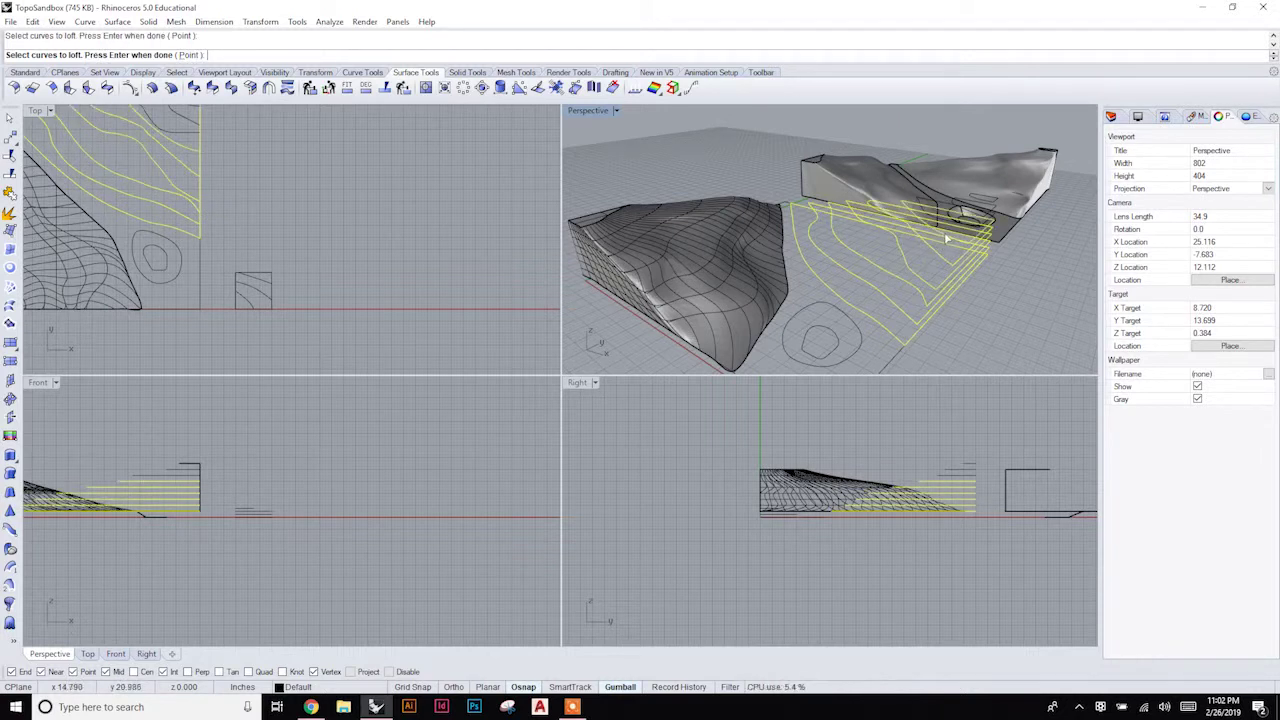
right_click_drag(926, 248, 772, 298)
left_click(800, 294)
left_click(828, 298)
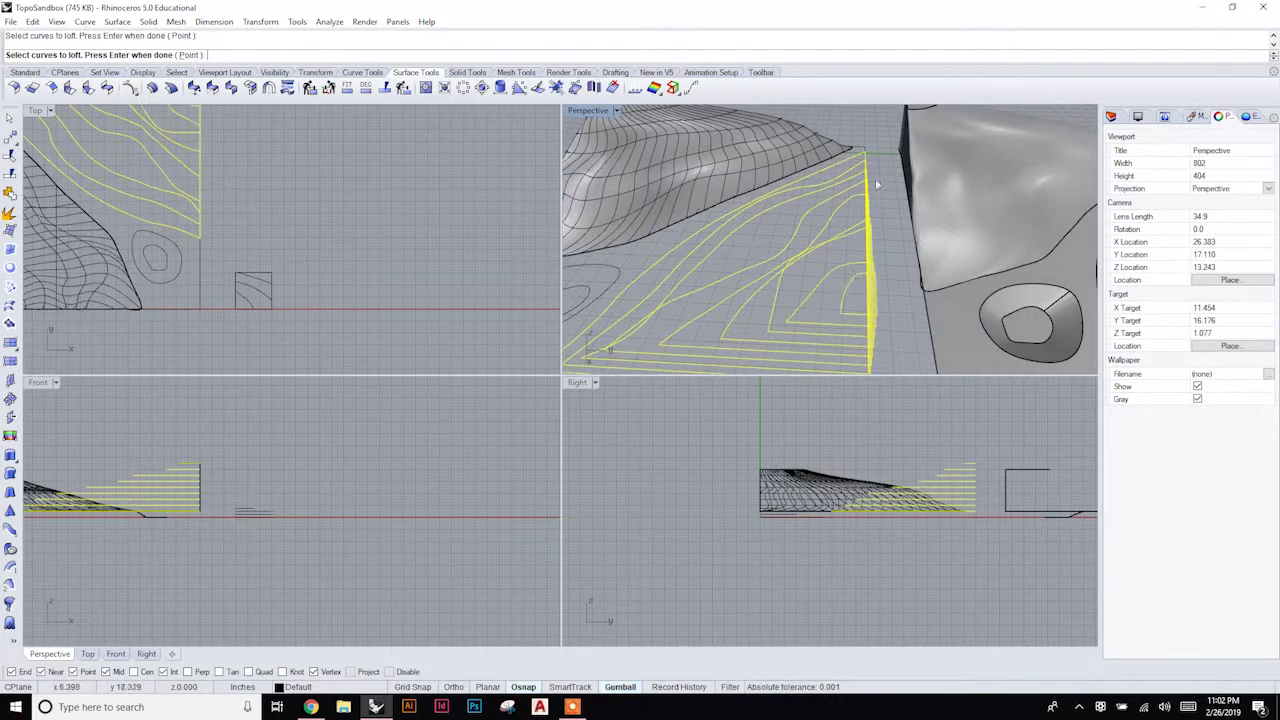
key("Return")
Move the loft seam to the curve ends and accept it to preview.
right_click_drag(884, 184, 873, 238)
left_click_drag(872, 238, 884, 318)
right_click_drag(886, 320, 816, 311)
scroll(816, 311, "up", 5)
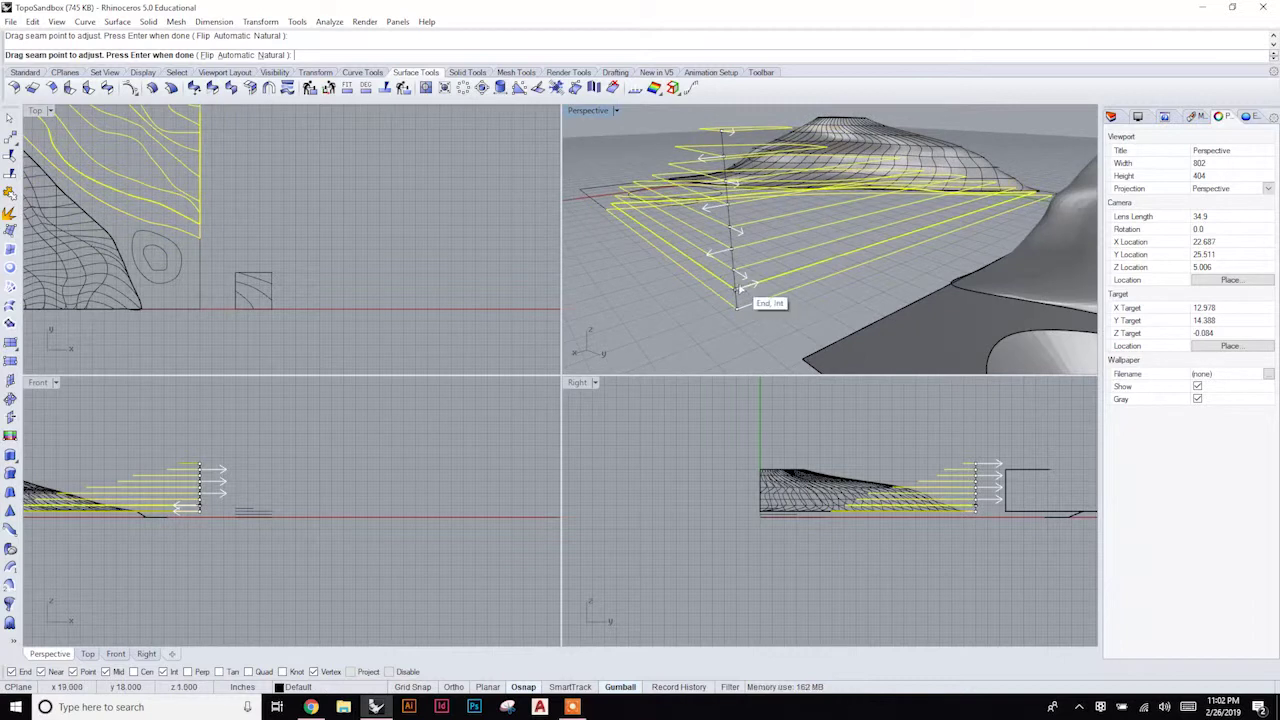
left_click_drag(737, 296, 780, 316)
key("Return")
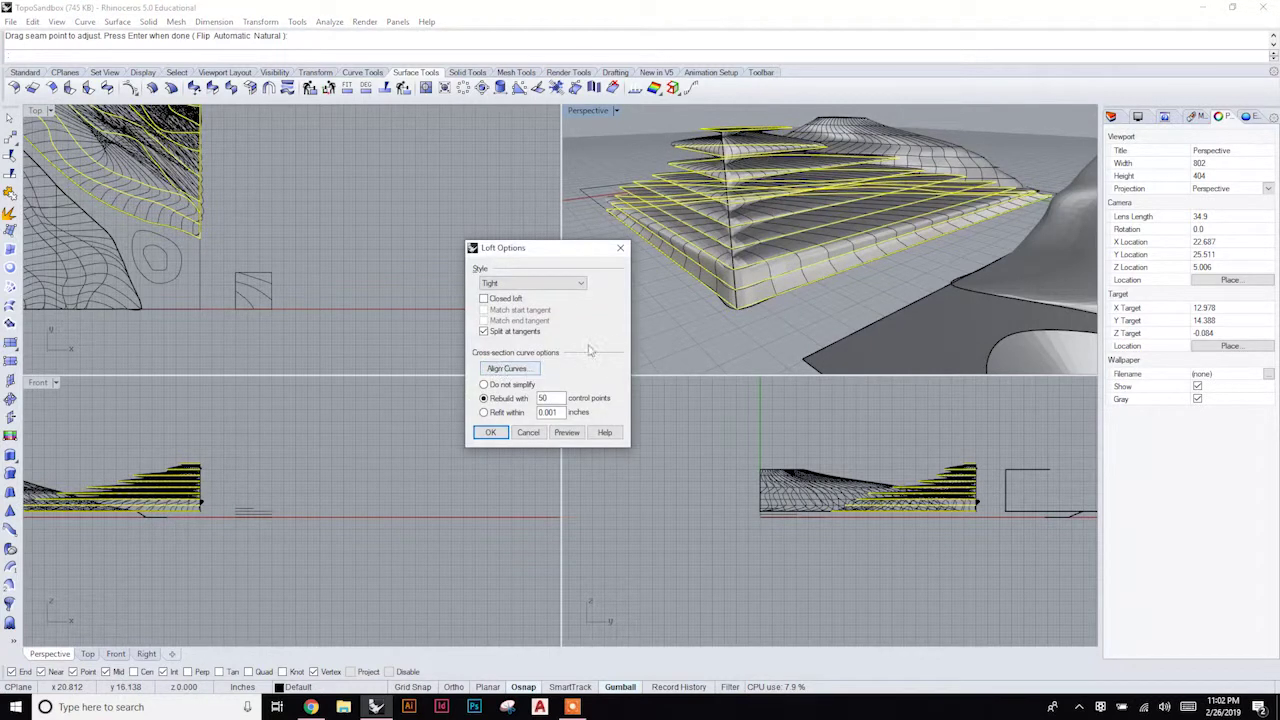
Reverse one curve's direction to untwist the loft, then create the Tight 50-point surface.
right_click_drag(680, 253, 700, 272)
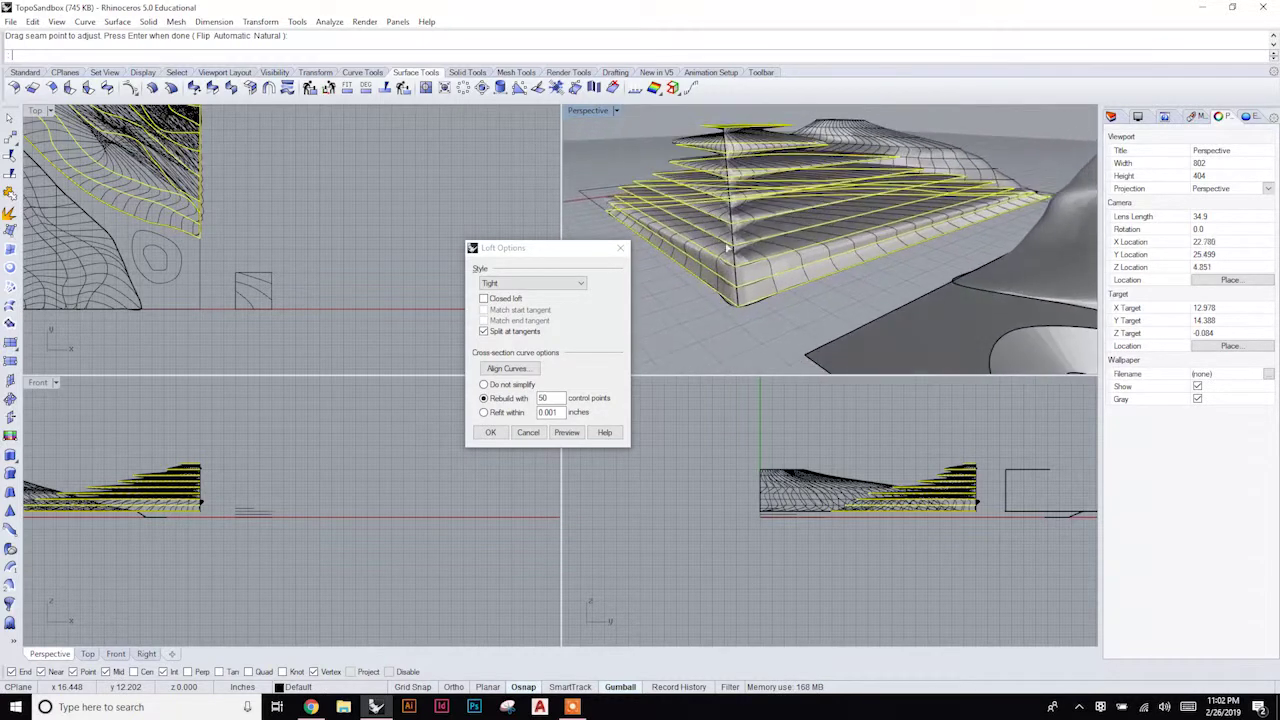
left_click(505, 368)
right_click_drag(677, 320, 775, 318)
right_click_drag(850, 270, 748, 235)
left_click(744, 186)
right_click_drag(764, 184, 876, 236)
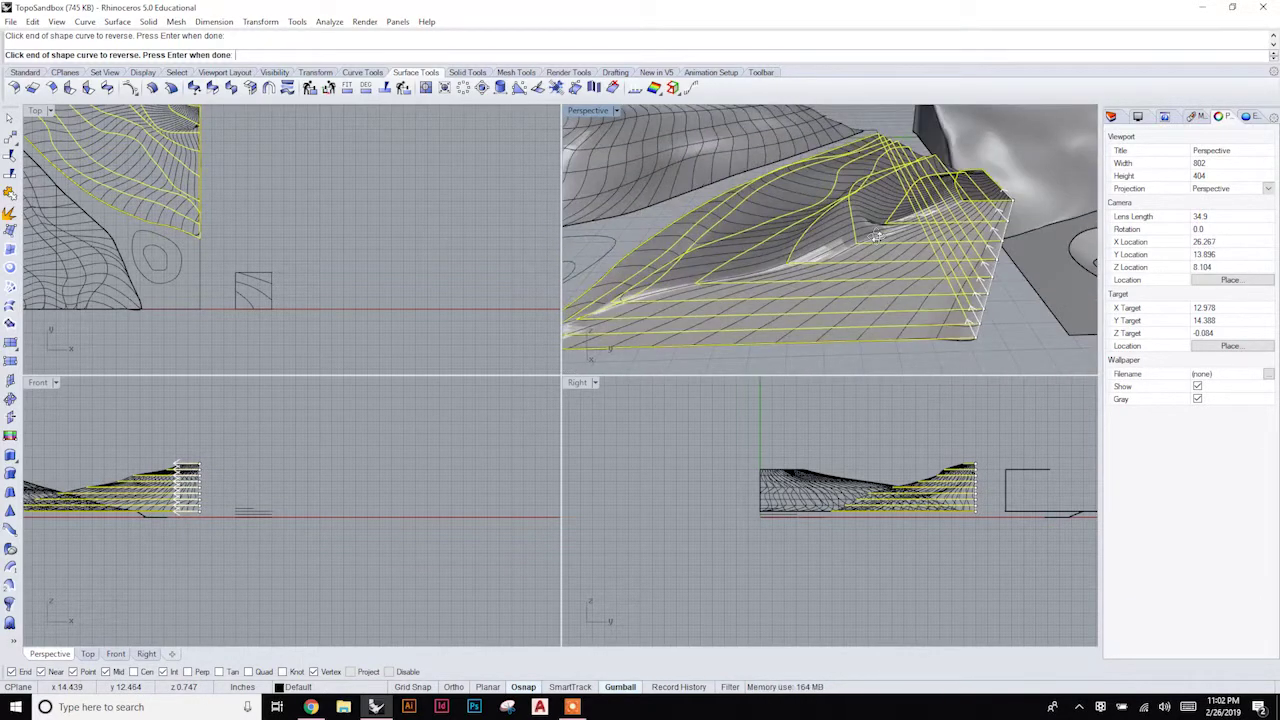
key("Return")
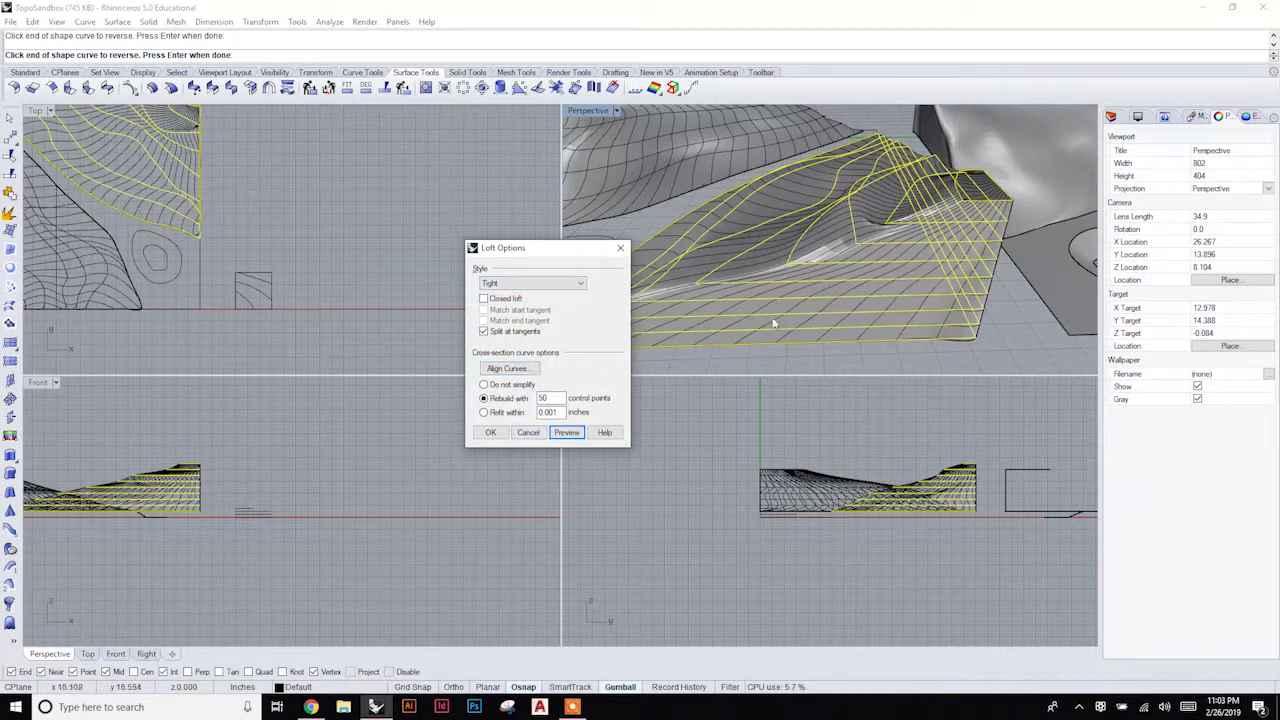
left_click(490, 432)
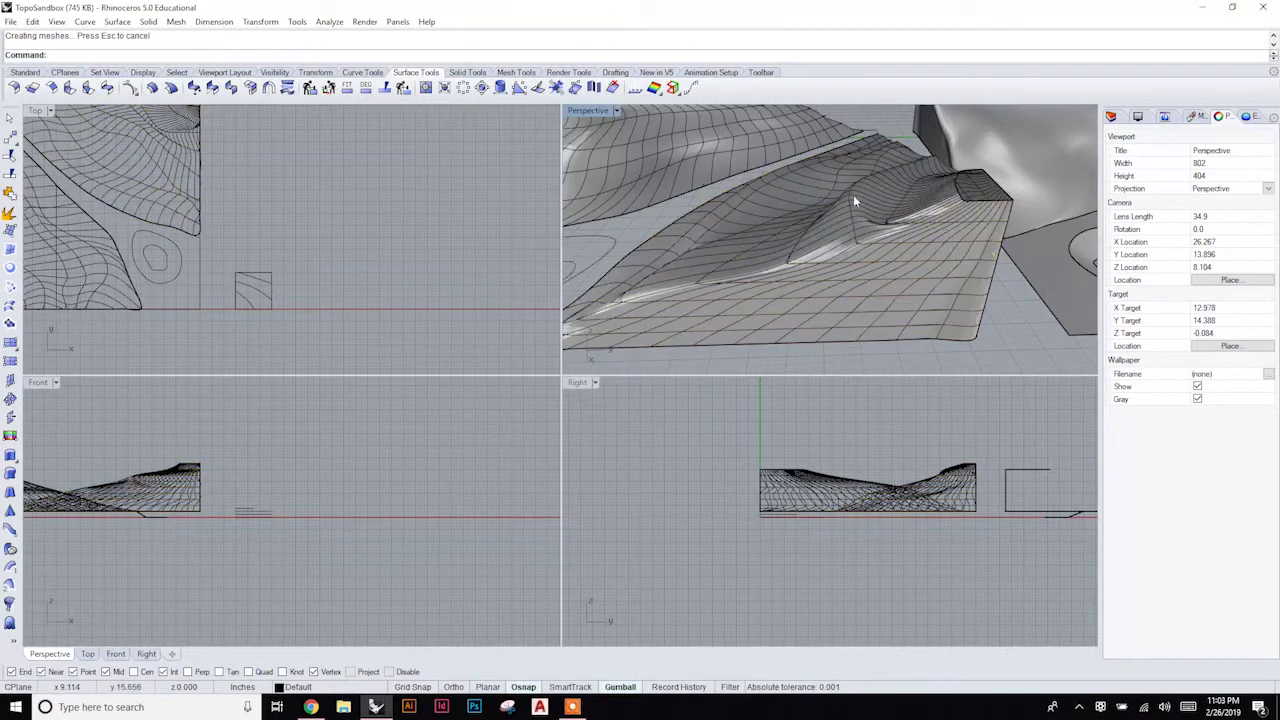
Cap the planar holes of the second loft surface and inspect the resulting solid.
right_click_drag(853, 196, 749, 262)
left_click(749, 262)
left_click(461, 74)
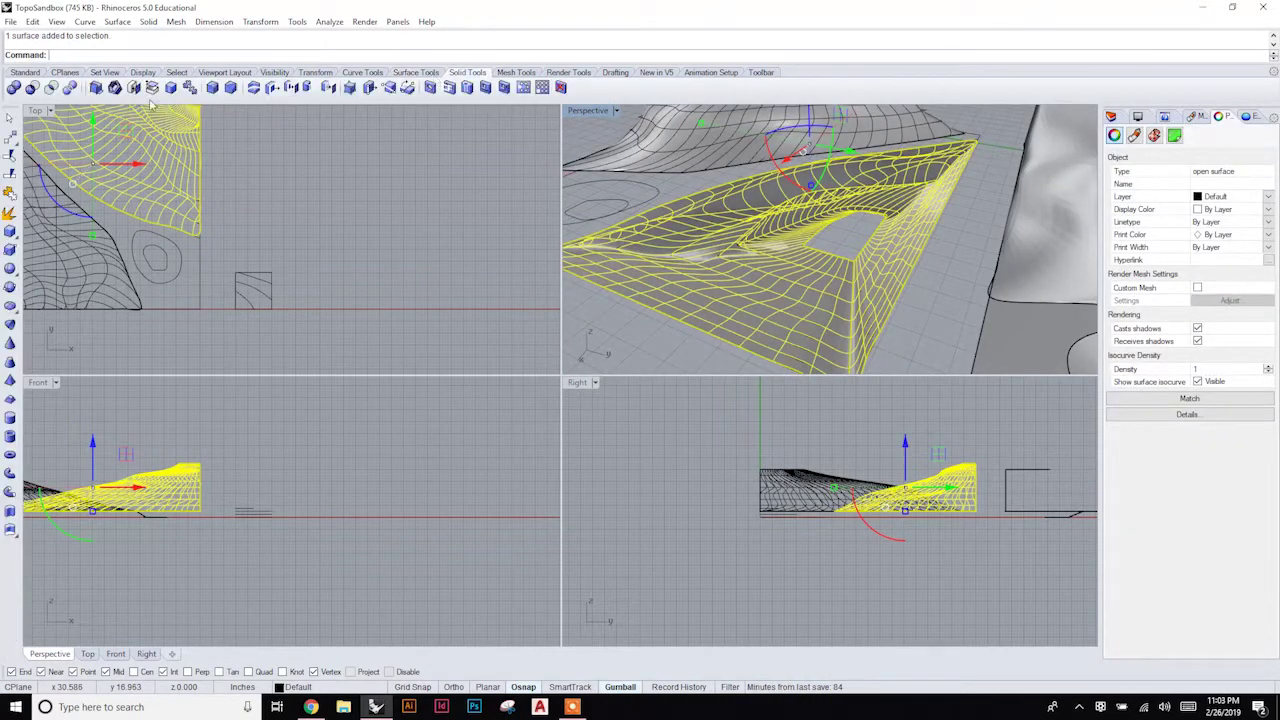
left_click(133, 88)
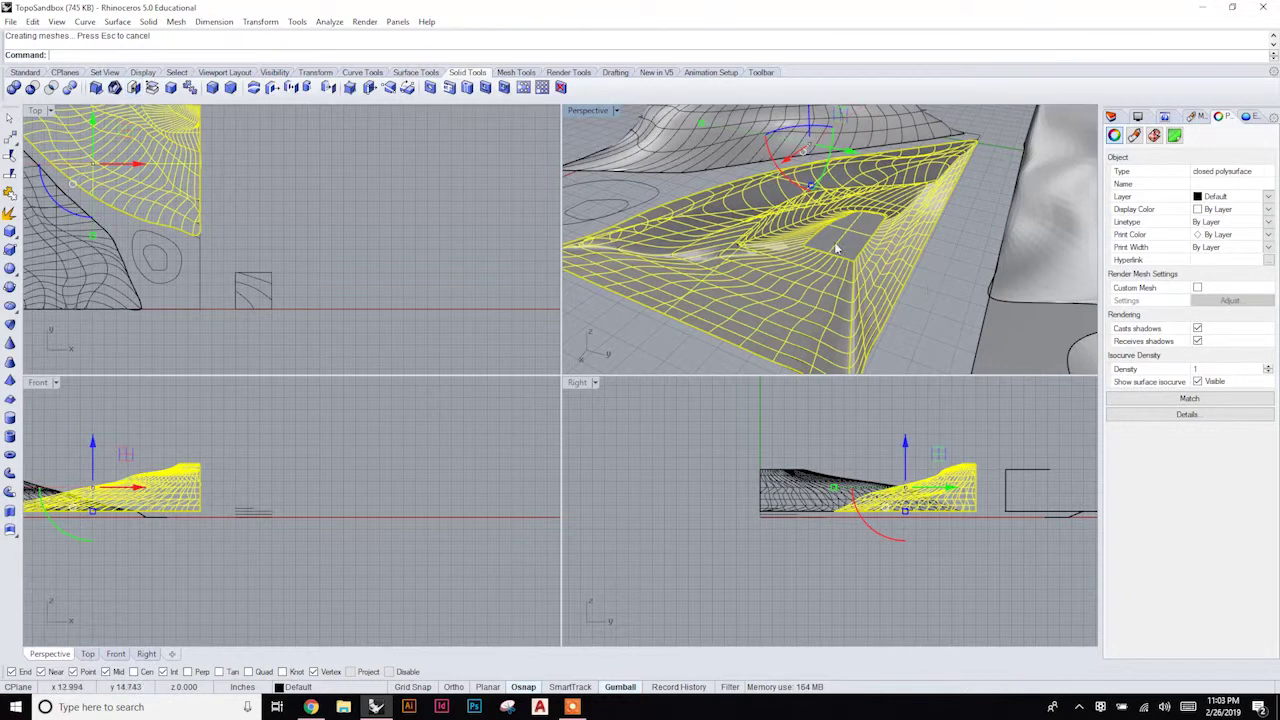
right_click_drag(833, 241, 770, 222)
key("Escape")
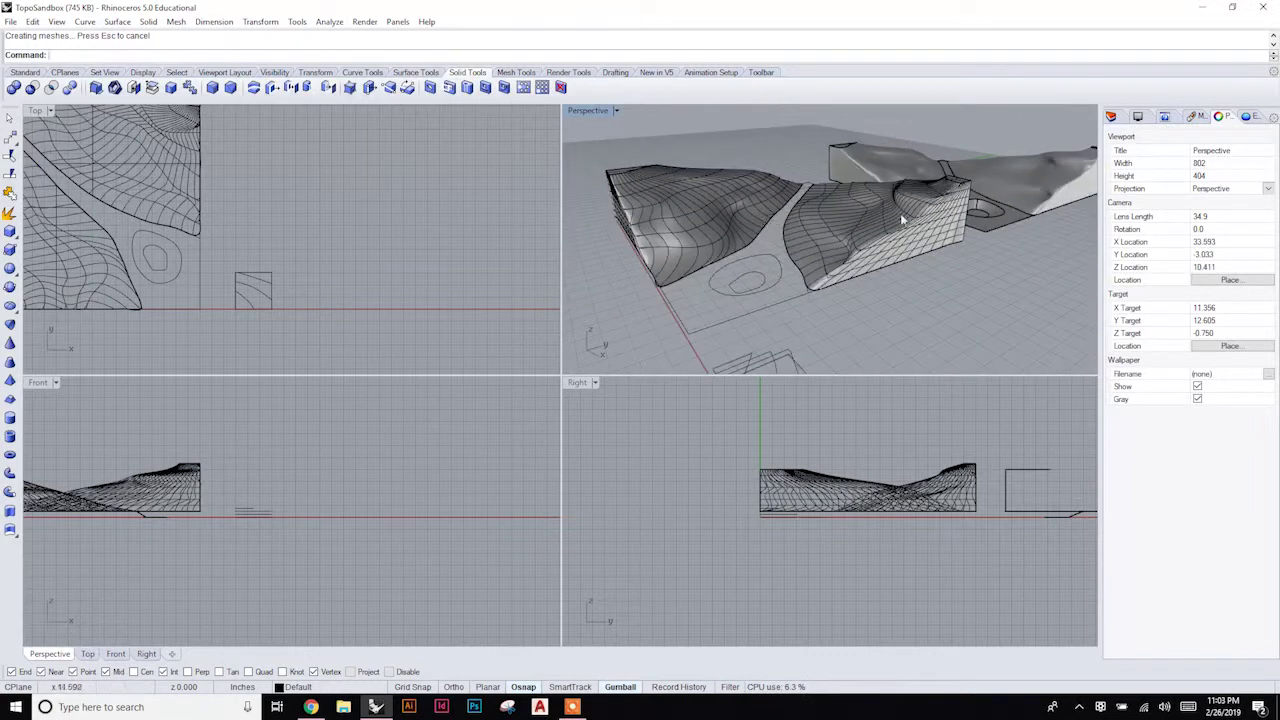
scroll(759, 238, "up", 6)
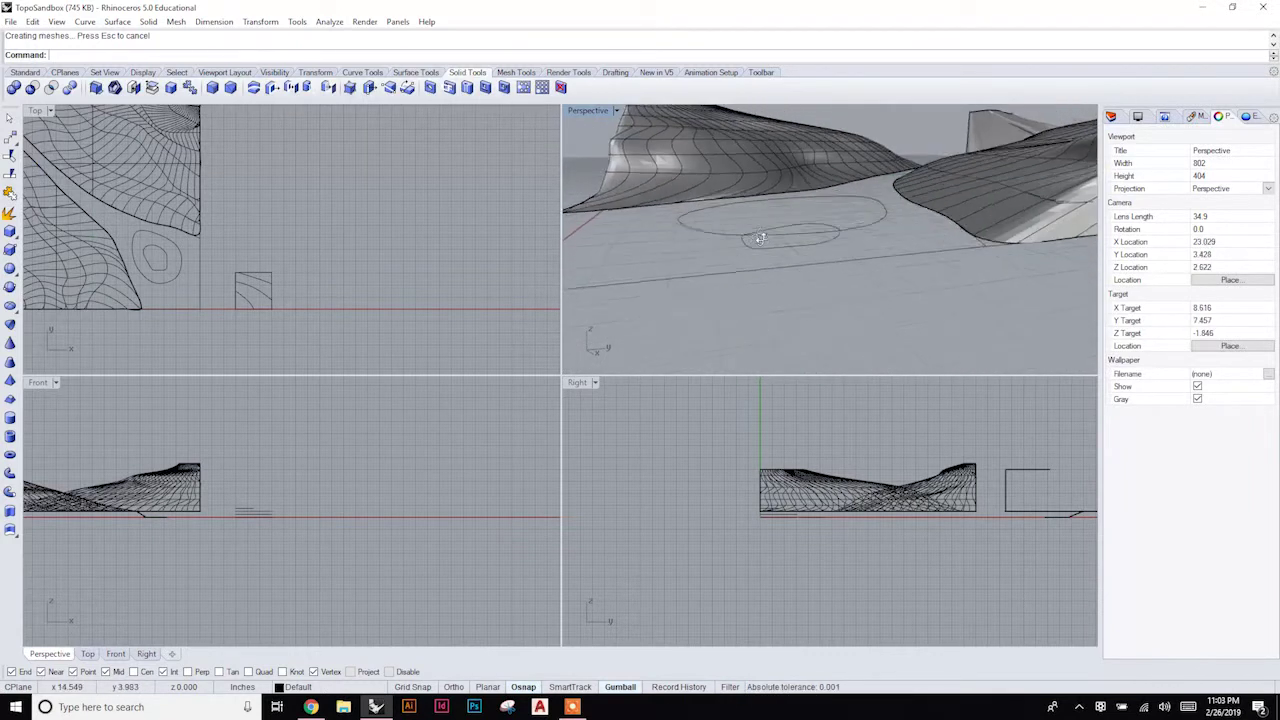
right_click_drag(759, 238, 754, 268)
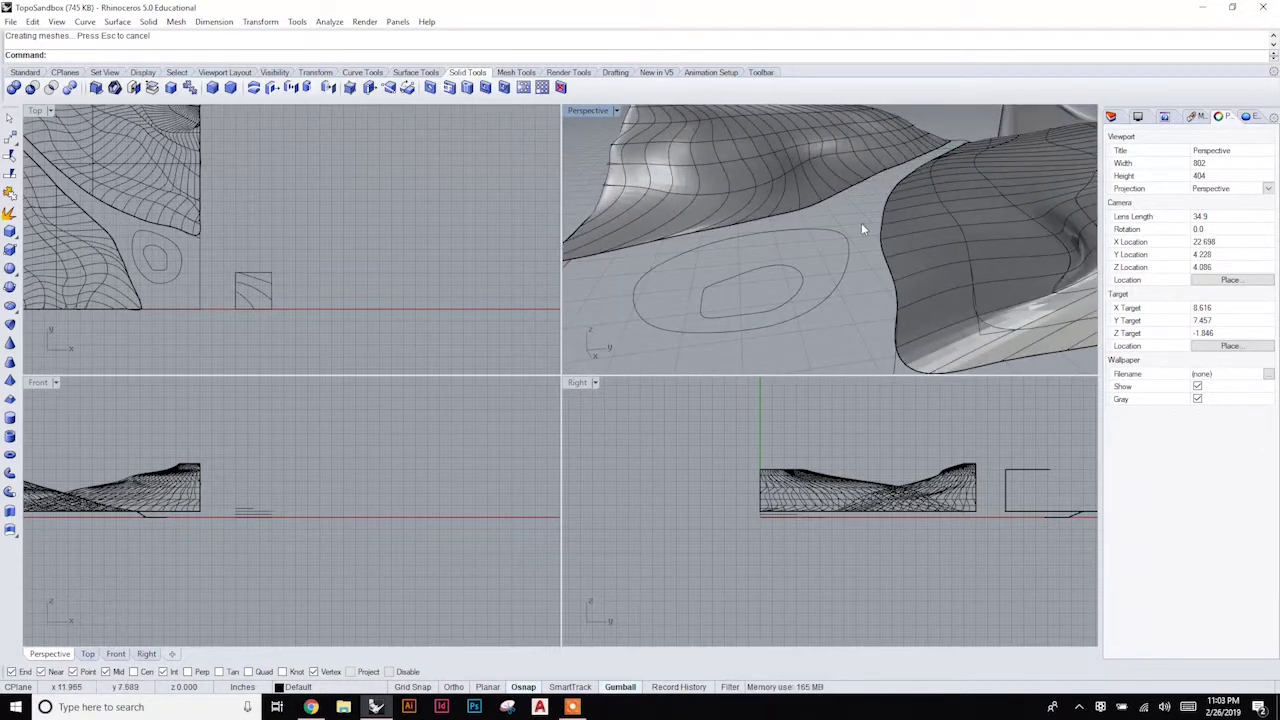
scroll(871, 224, "down", 2)
right_click_drag(782, 278, 782, 232)
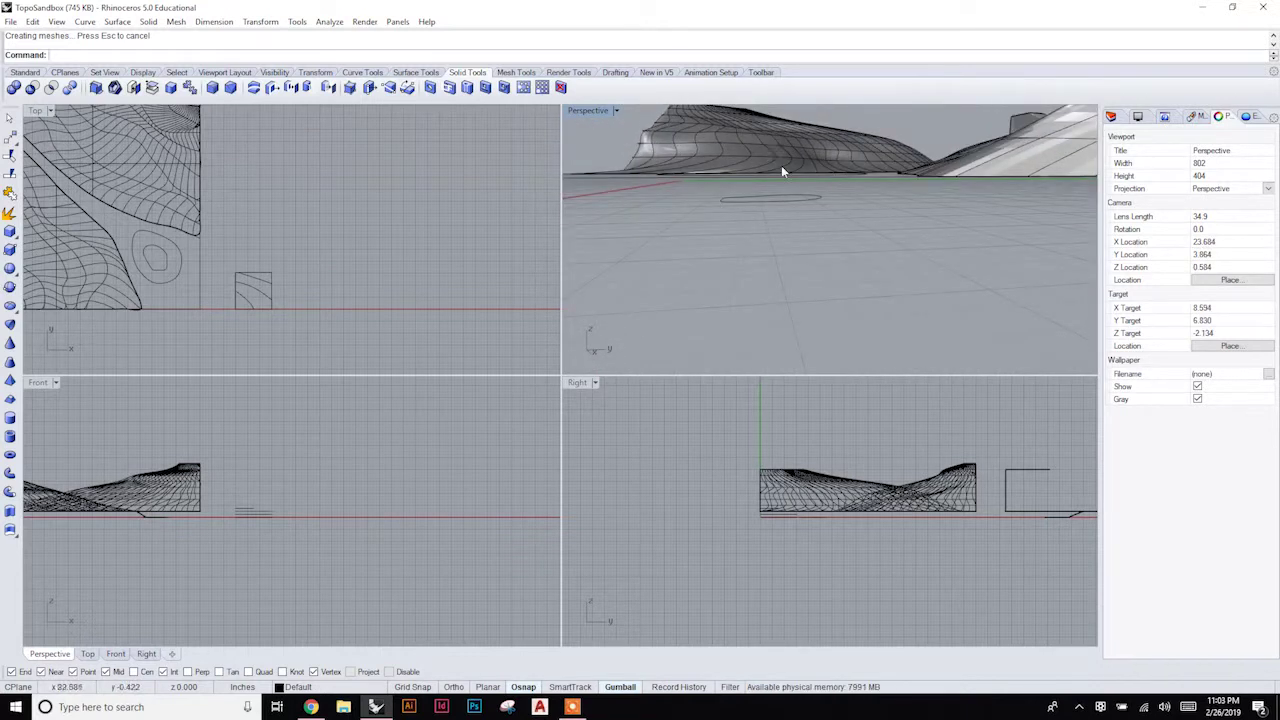
right_click_drag(783, 165, 778, 200)
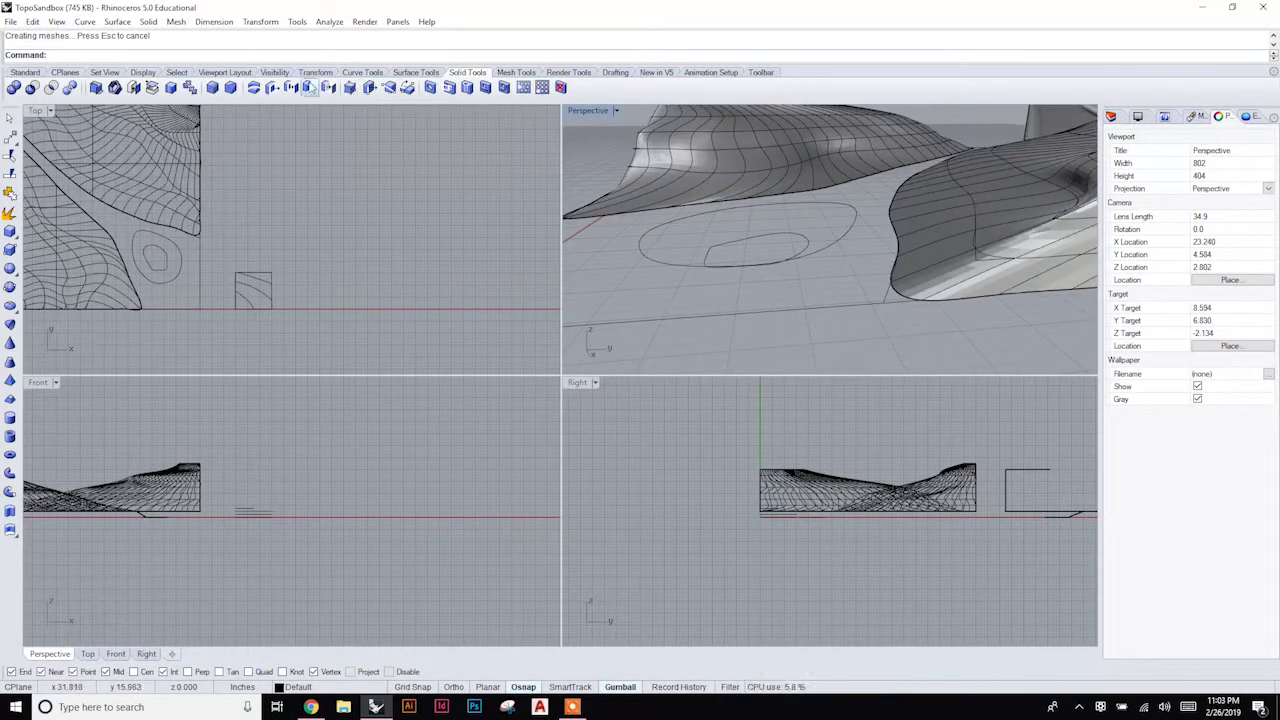
Make a planar surface between the rectangular boundary and the outer oval contour, leaving an oval hole.
left_click(415, 72)
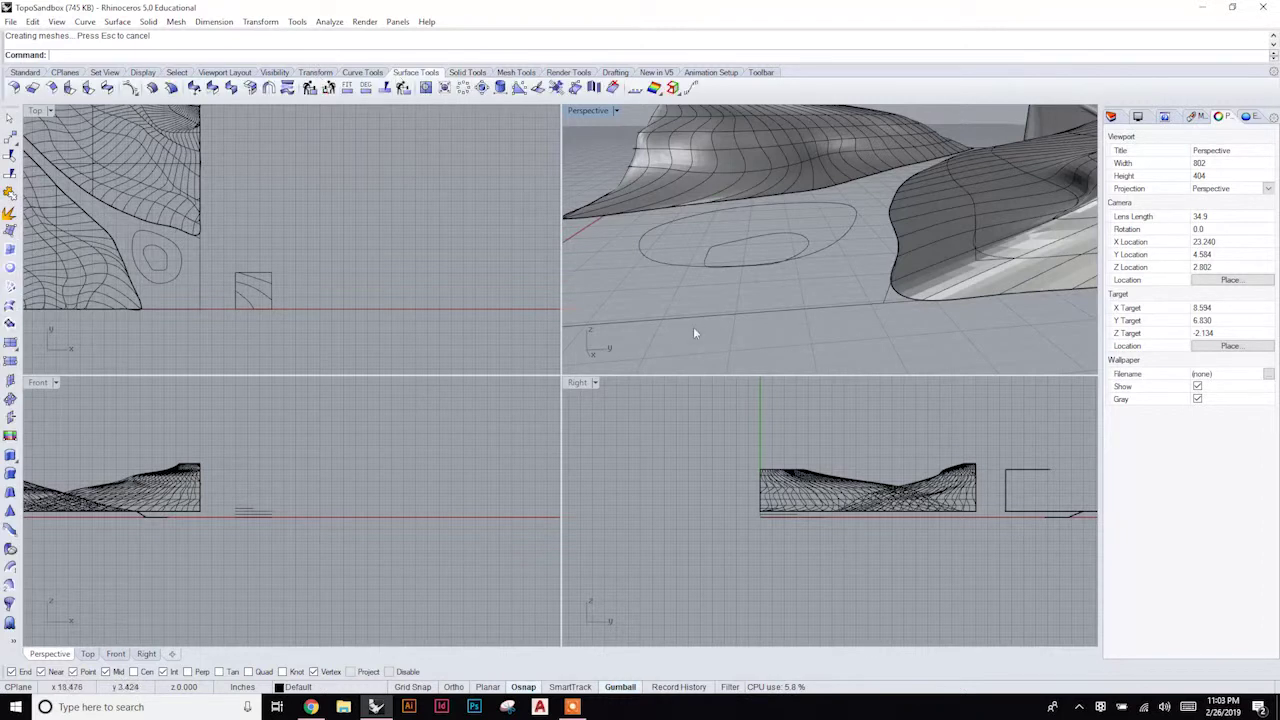
left_click(10, 267)
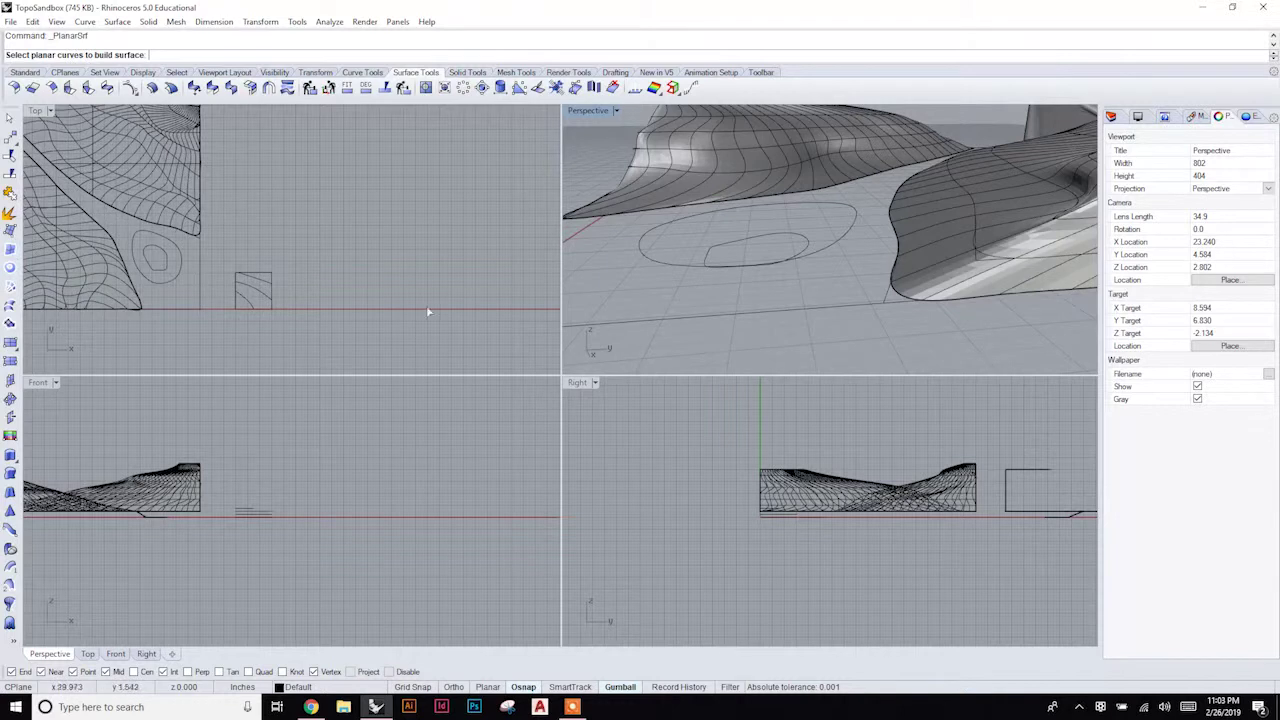
left_click(705, 325)
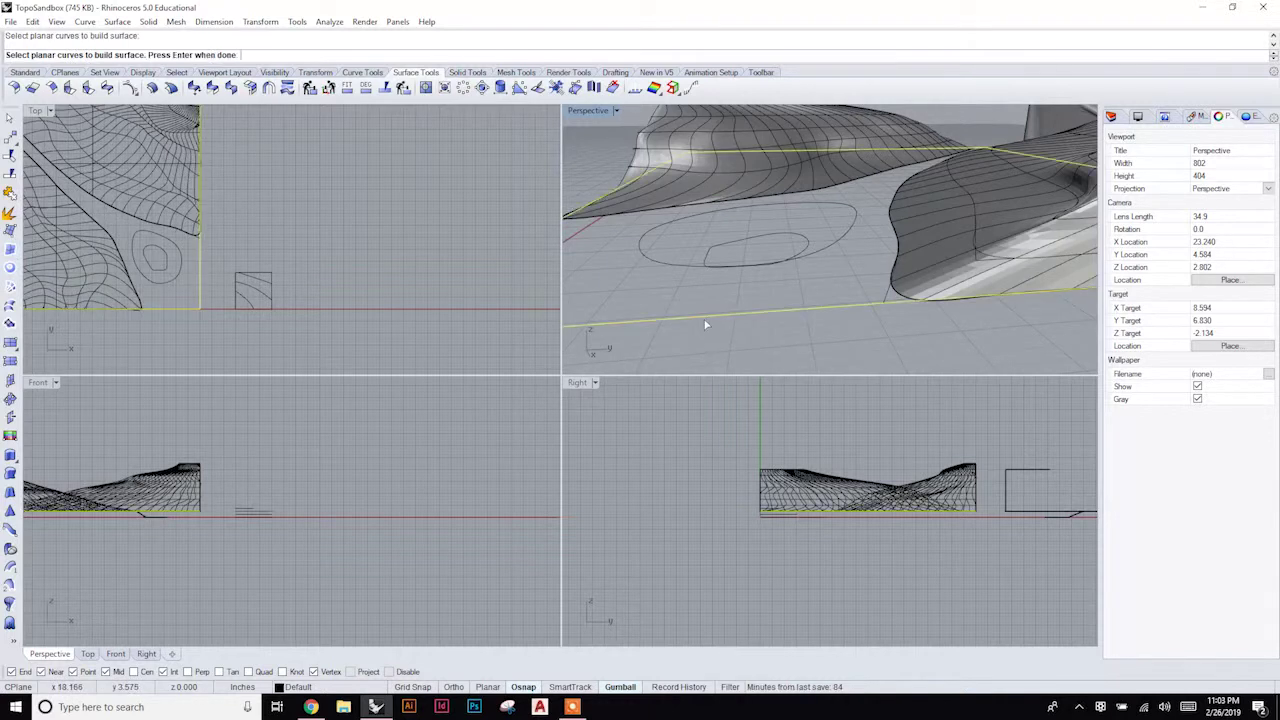
left_click(651, 264)
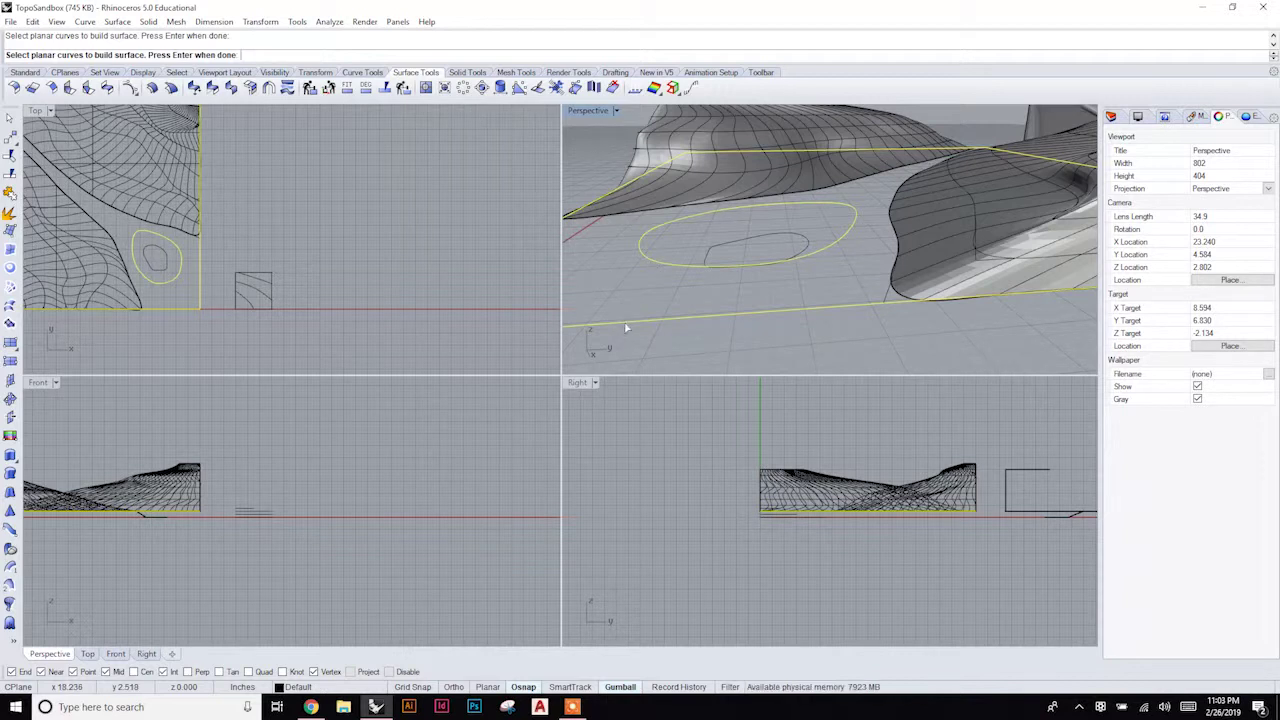
key("Return")
right_click_drag(632, 316, 850, 233)
scroll(842, 230, "up", 4)
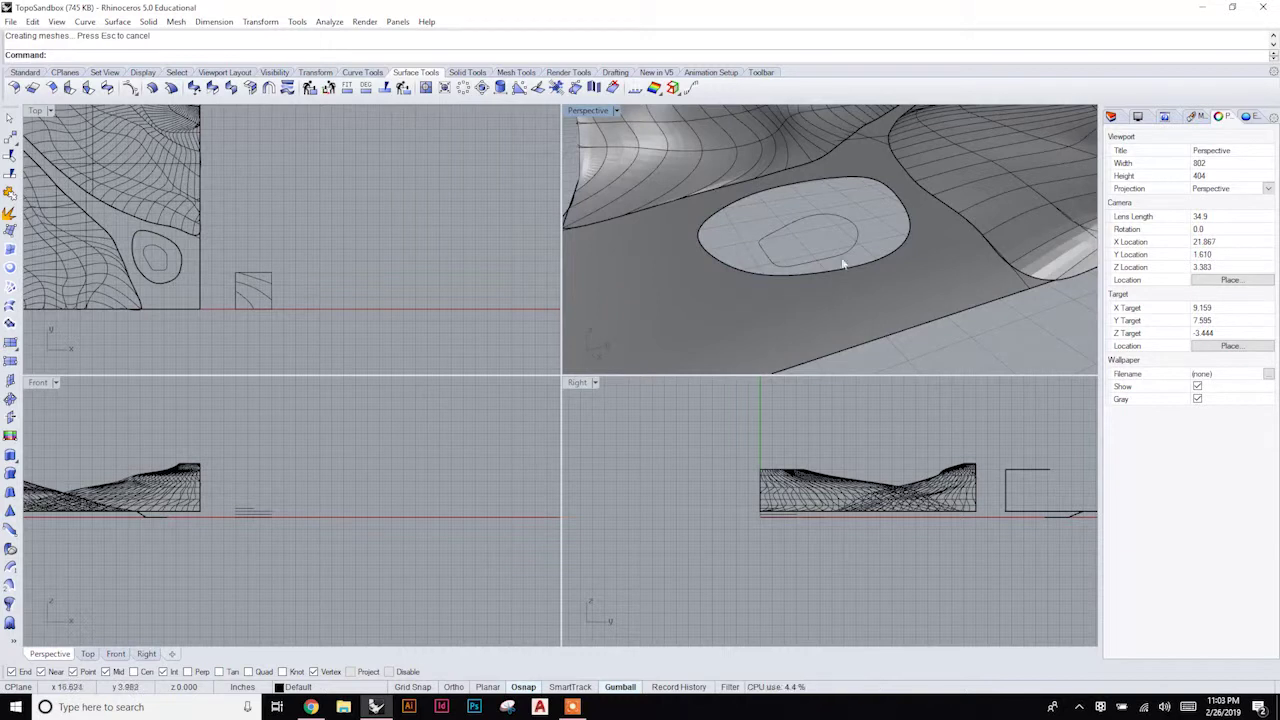
right_click_drag(862, 214, 783, 260)
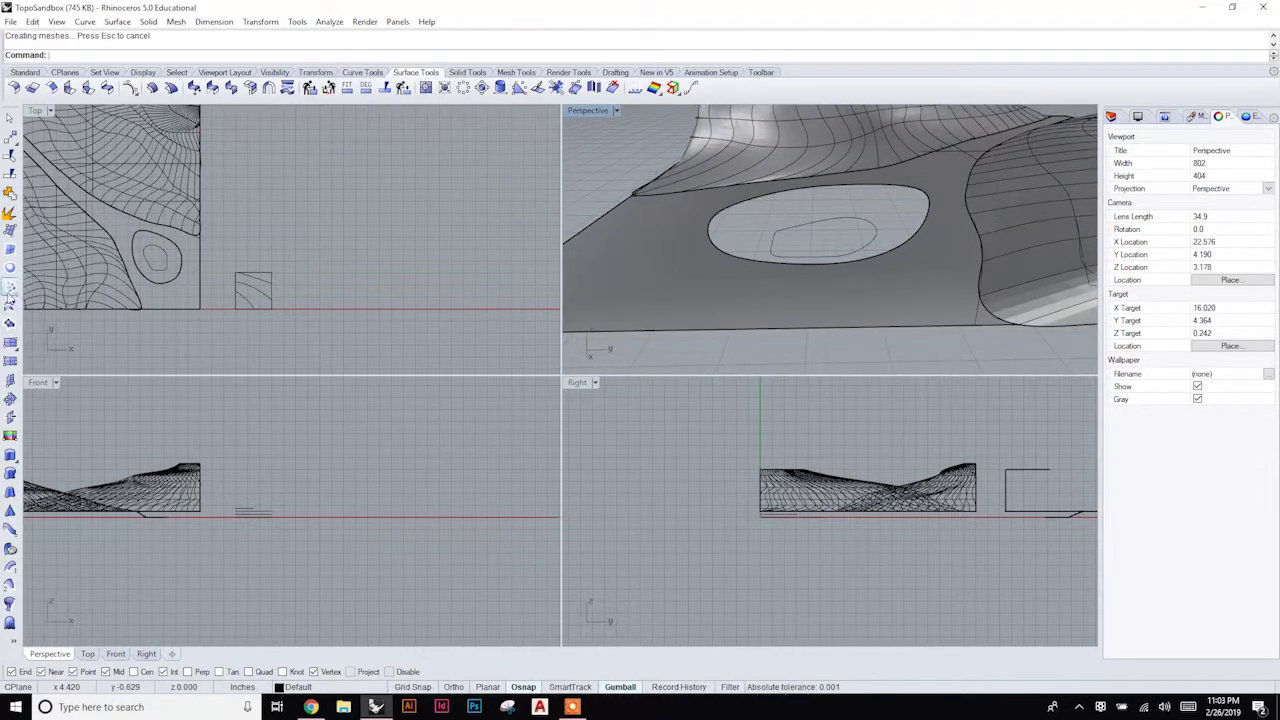
Loft a sloped ring between the inner oval contour and the hole's edge.
left_click(10, 305)
left_click(799, 230)
left_click(729, 210)
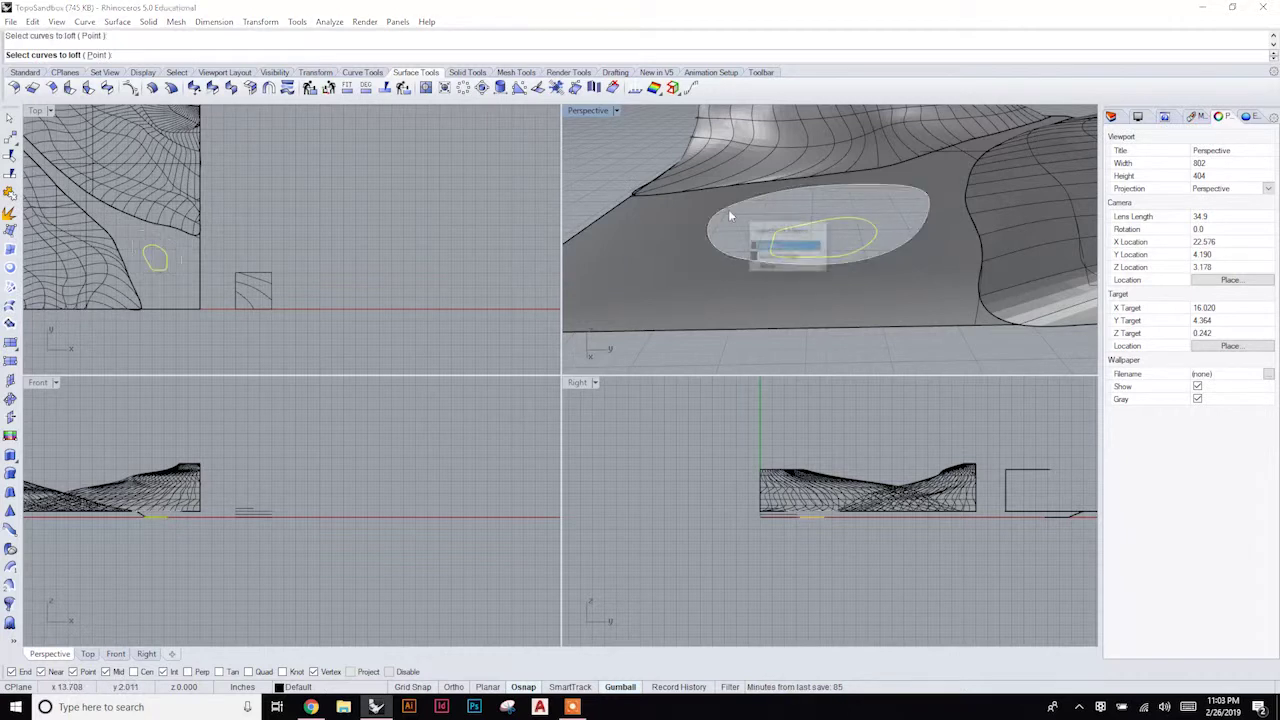
left_click(770, 244)
key("Return")
right_click_drag(925, 235, 928, 285)
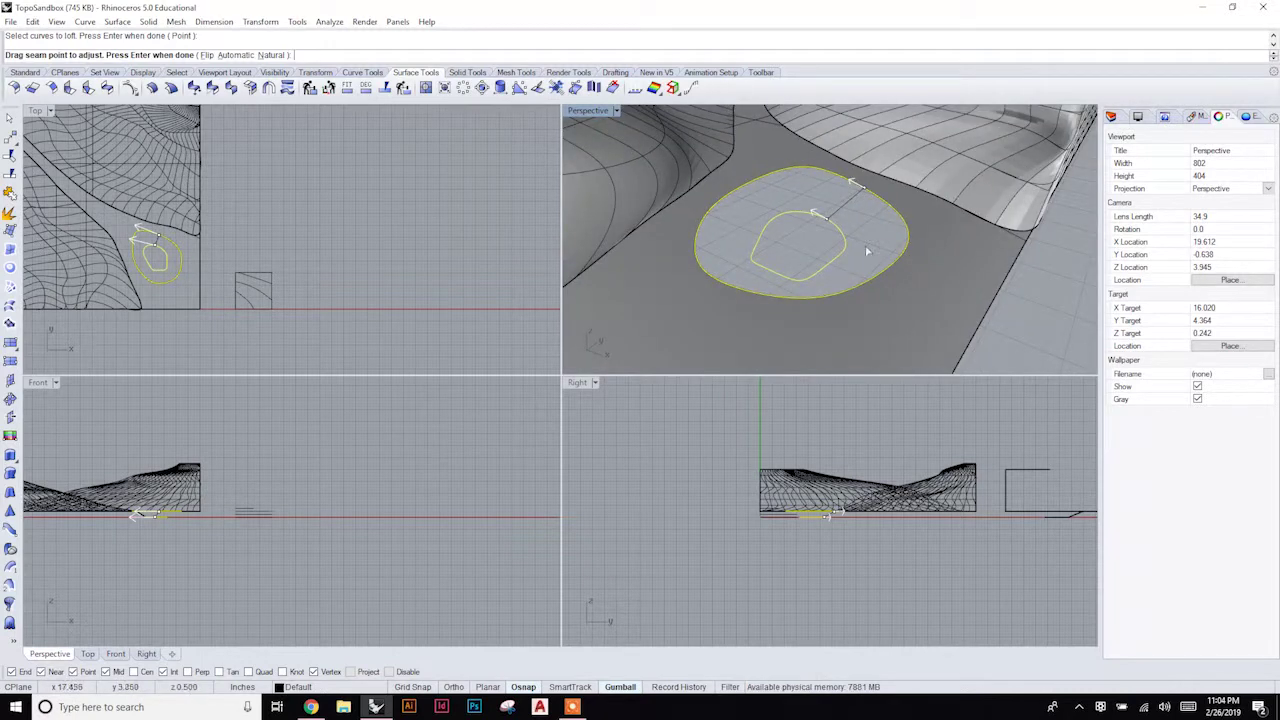
key("Return")
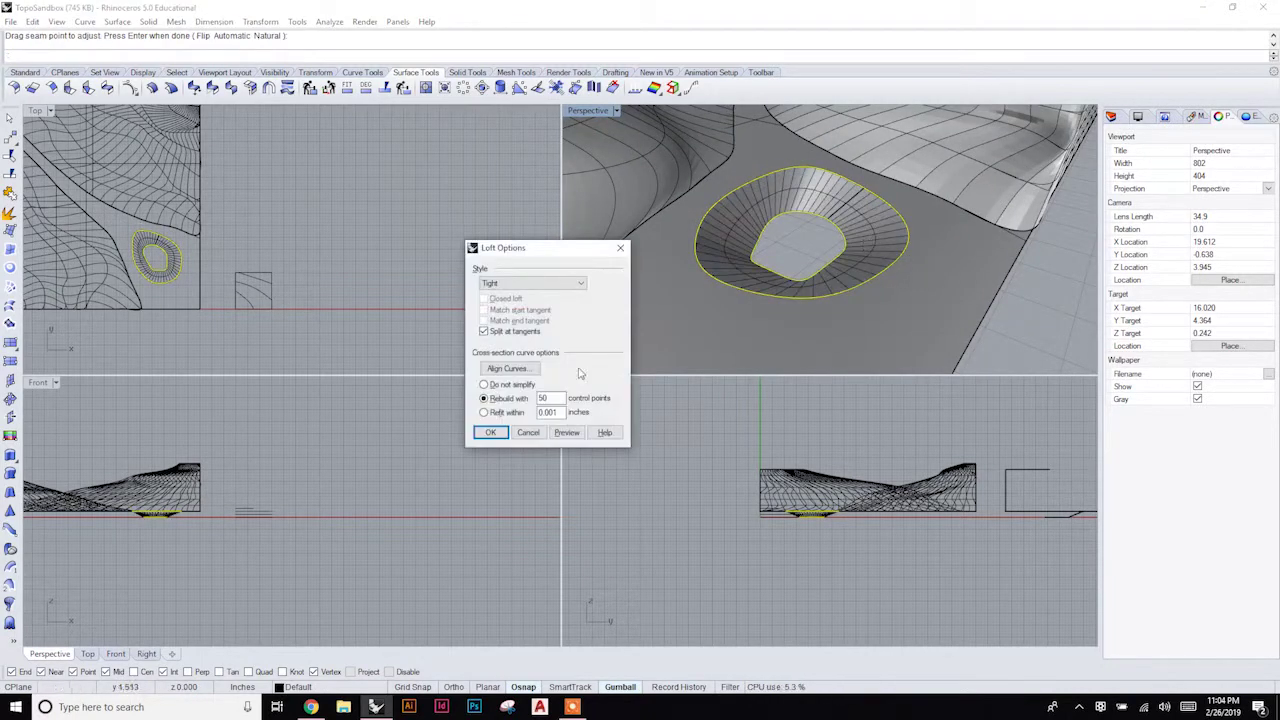
left_click(490, 432)
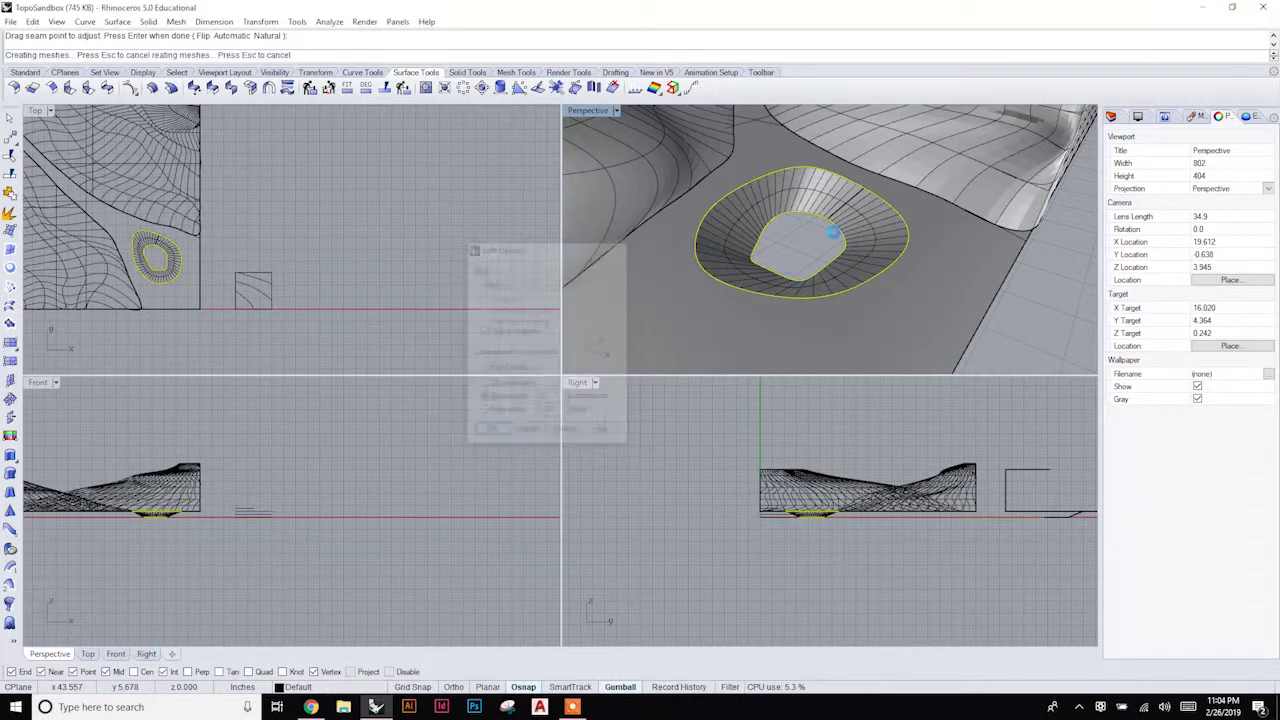
right_click_drag(809, 251, 790, 227)
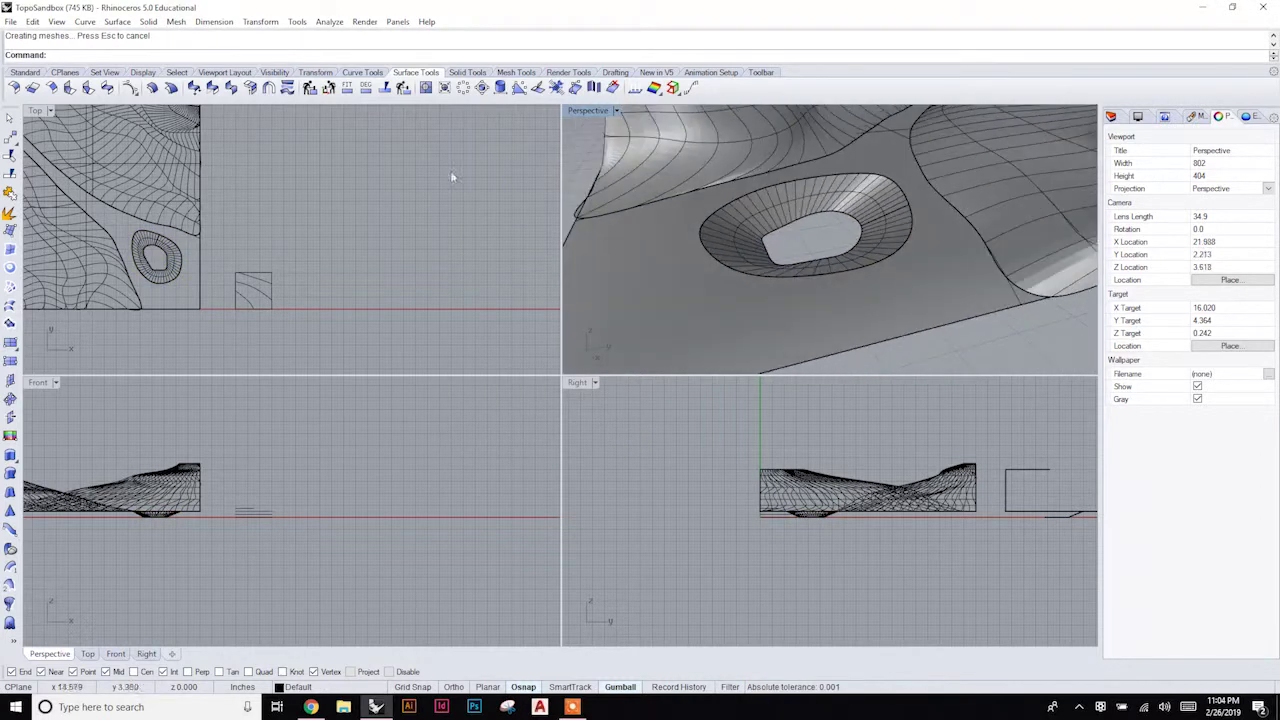
Make a flat planar floor from the inner oval curve.
left_click(781, 228)
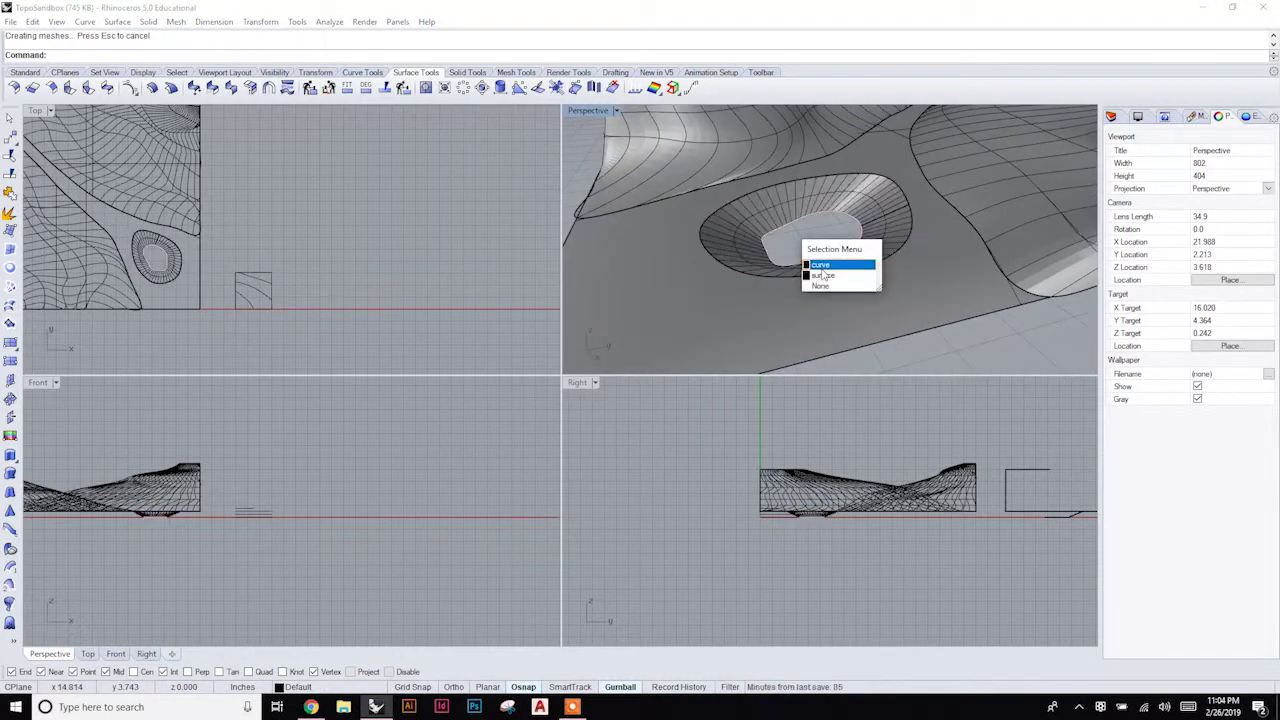
left_click(840, 275)
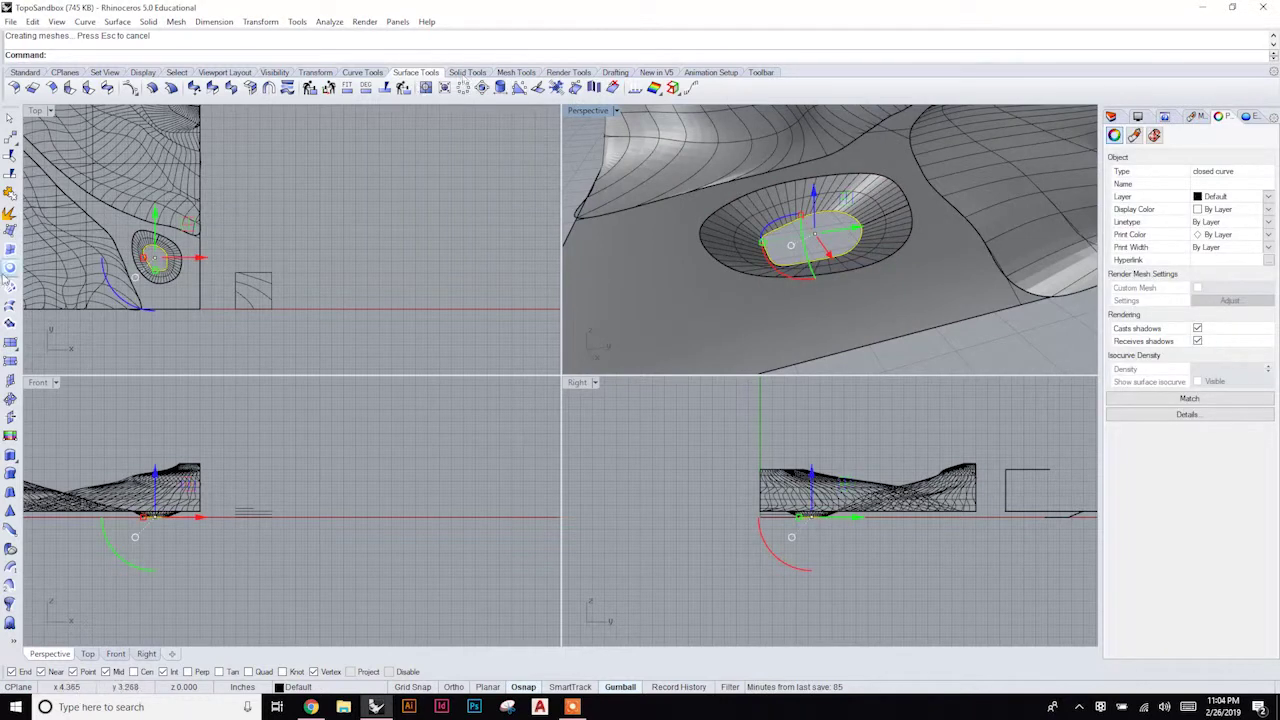
left_click(10, 269)
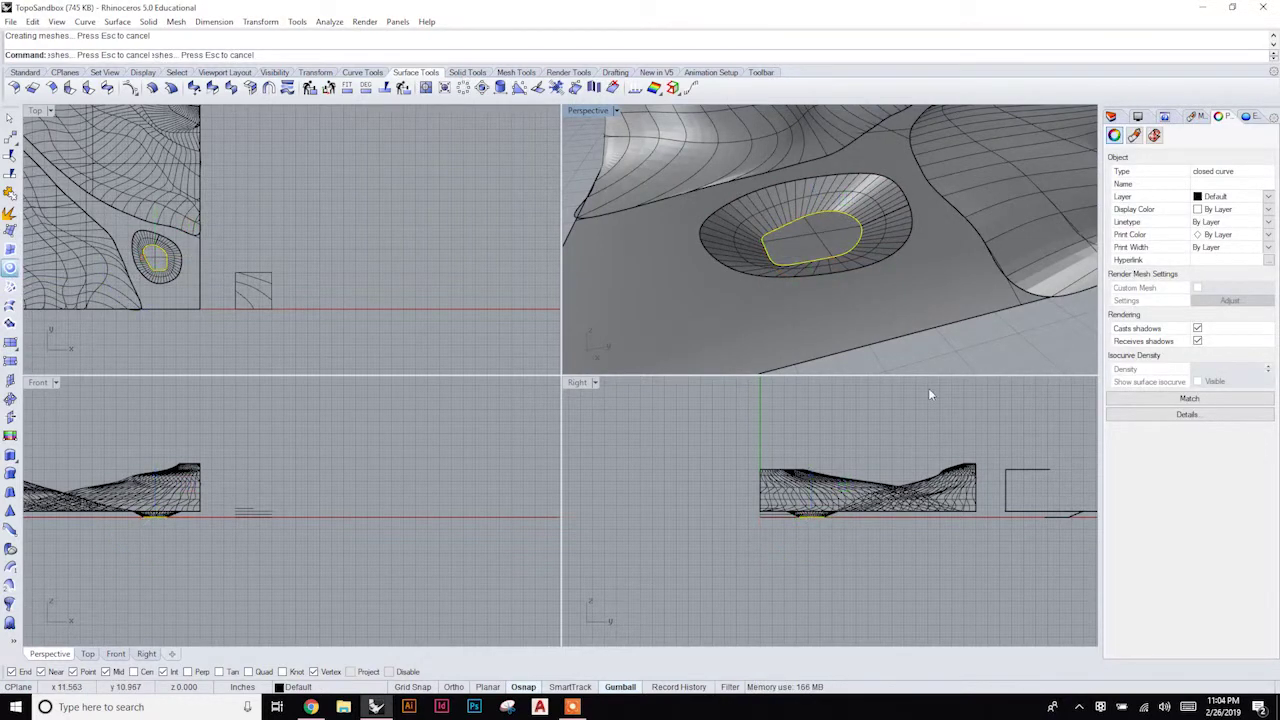
key("Escape")
right_click_drag(933, 334, 671, 288)
Select the left terrain model and its contour curves, redoing the selection after a first attempt.
scroll(723, 281, "down", 10)
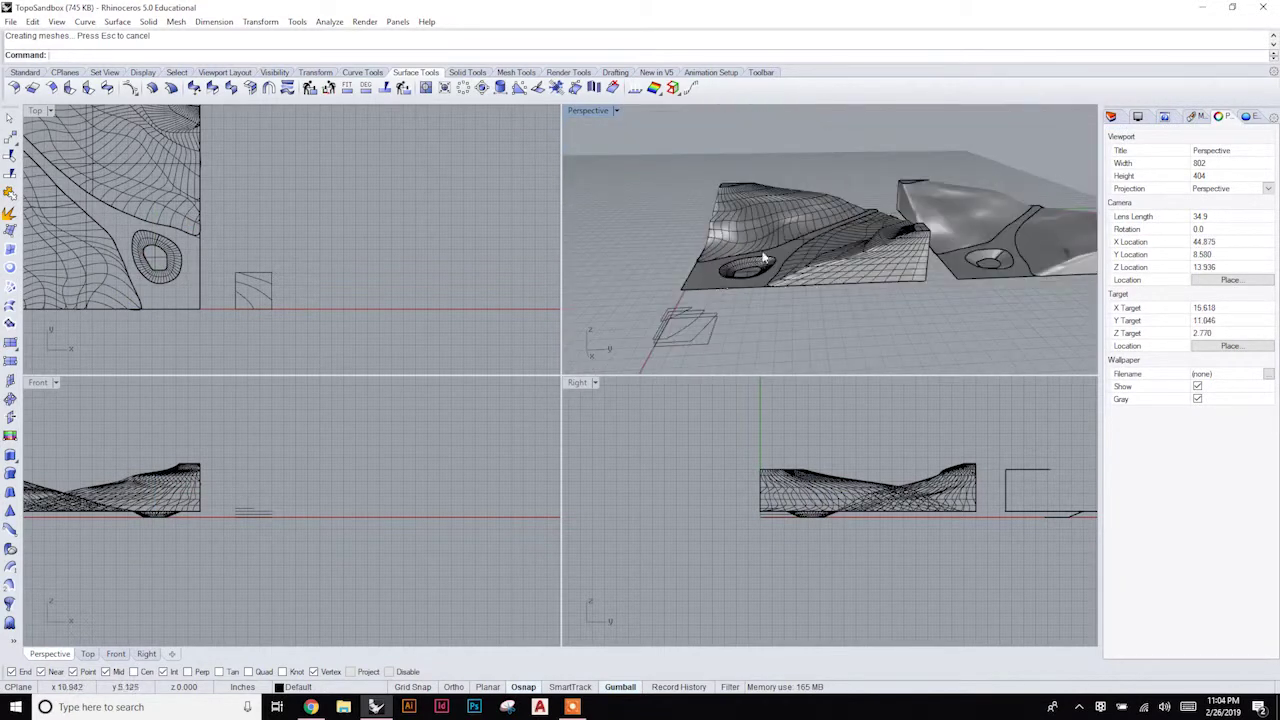
right_click_drag(769, 258, 769, 265)
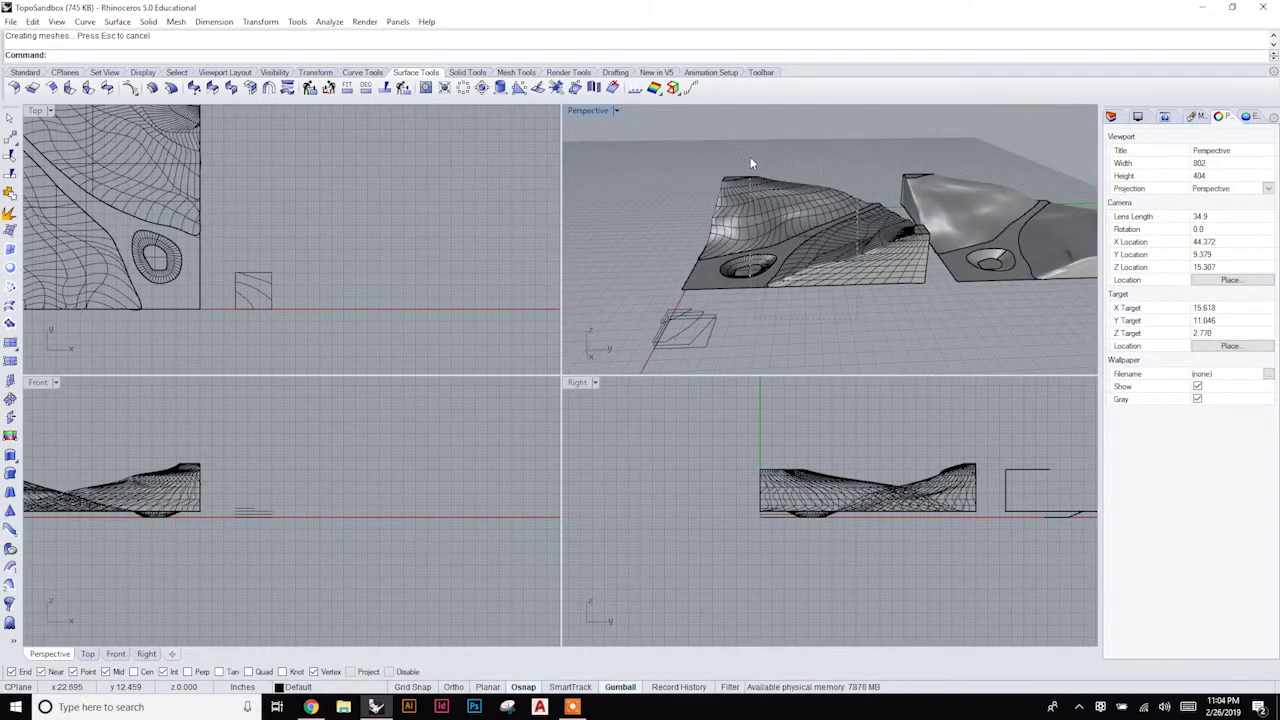
left_click_drag(751, 163, 670, 300)
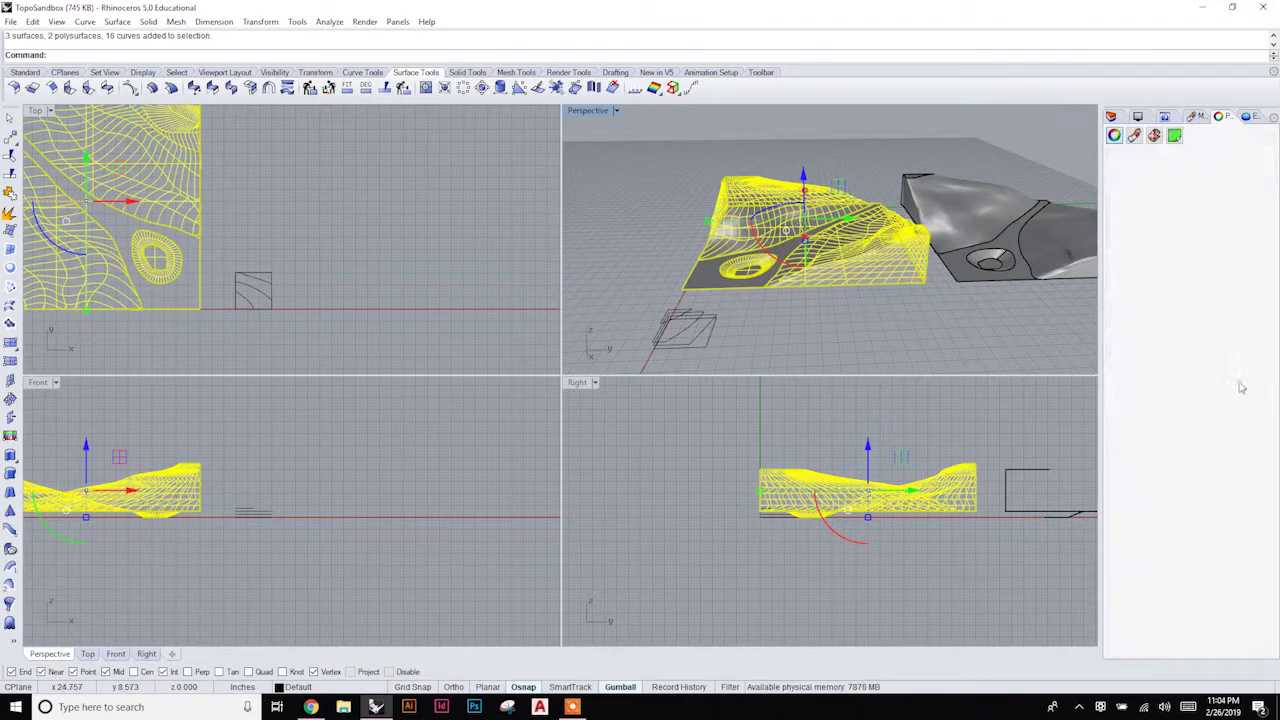
left_click(838, 136)
right_click_drag(804, 308, 978, 225)
scroll(975, 215, "up", 3)
scroll(981, 190, "down", 3)
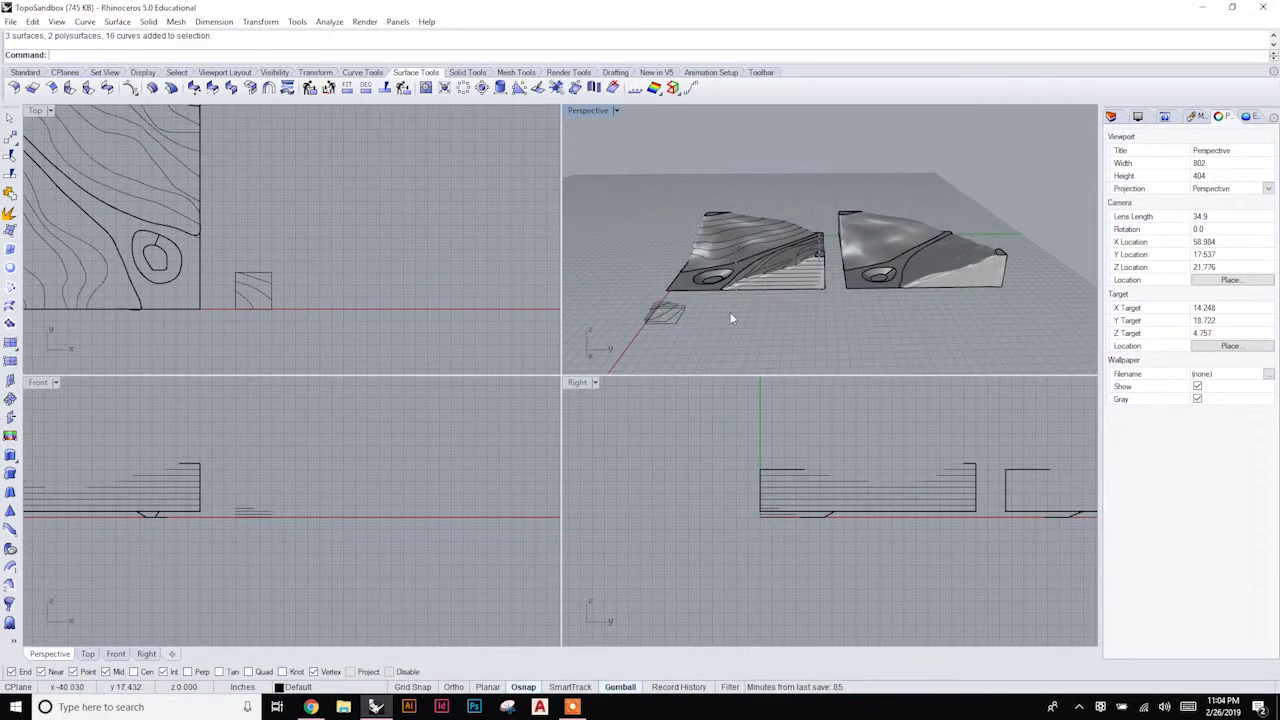
left_click(705, 272)
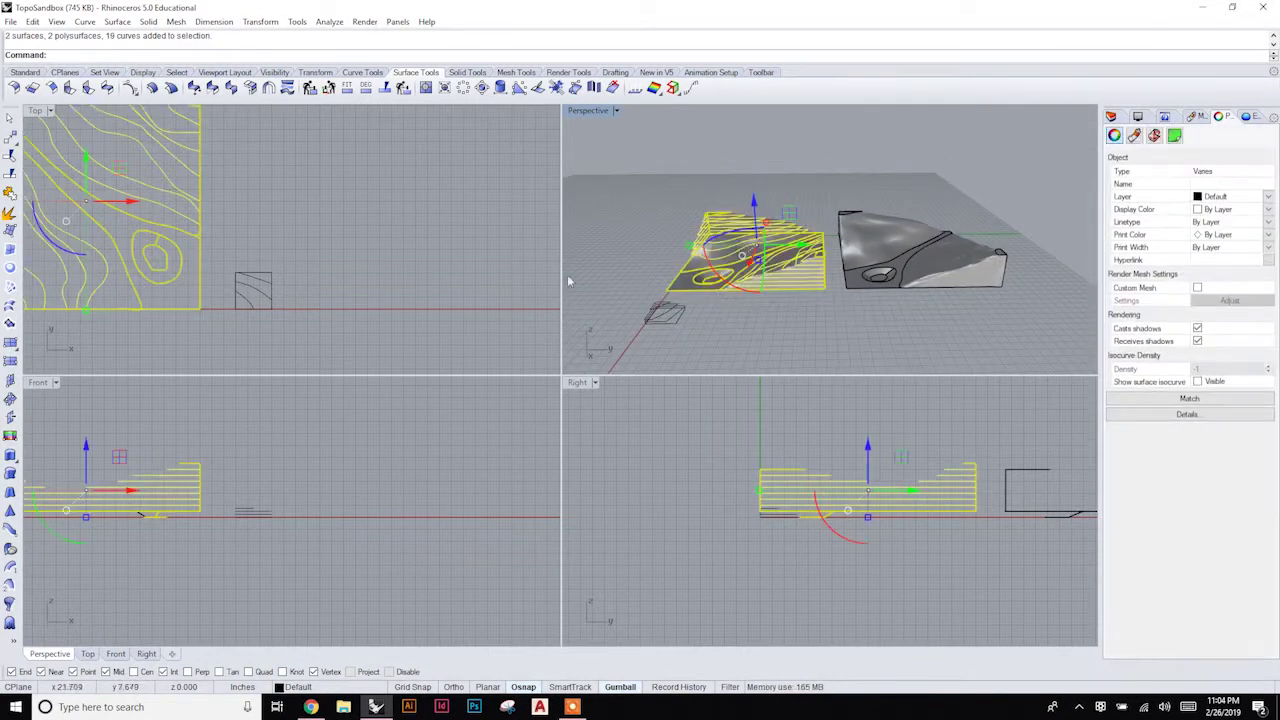
Export the selected terrain as an STL (Stereolithography) file named demo2.
left_click(10, 22)
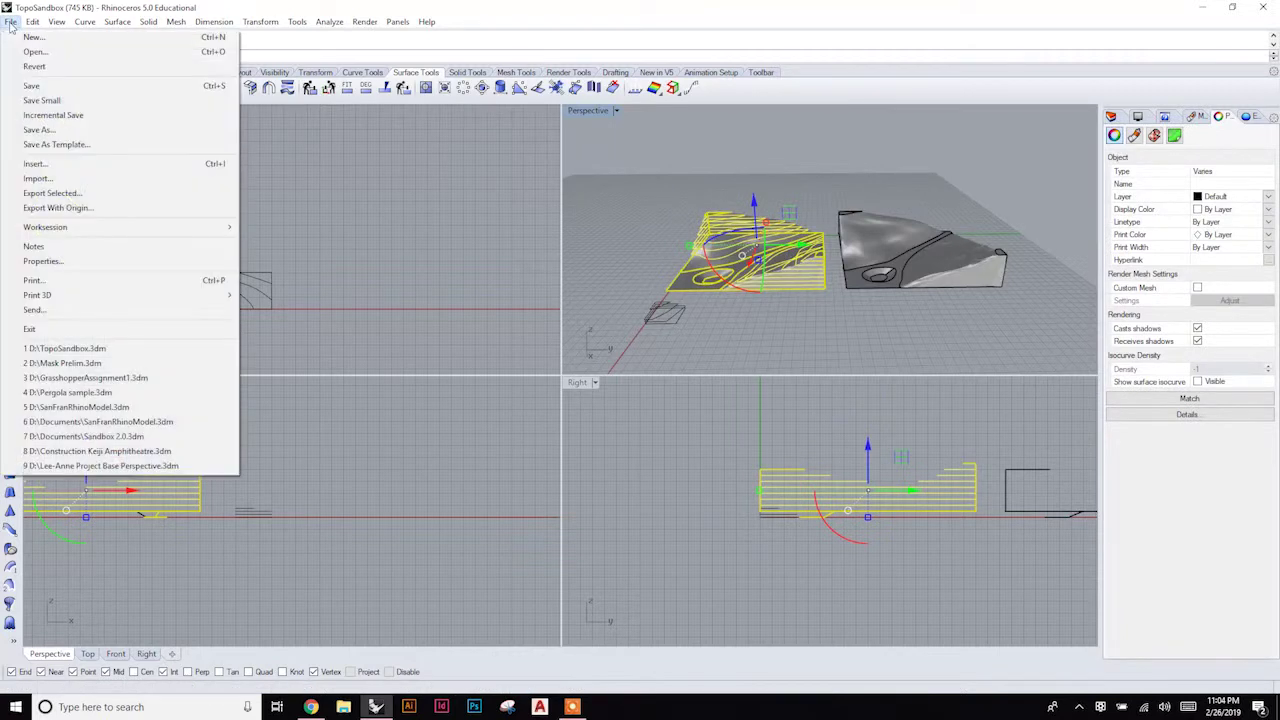
left_click(43, 195)
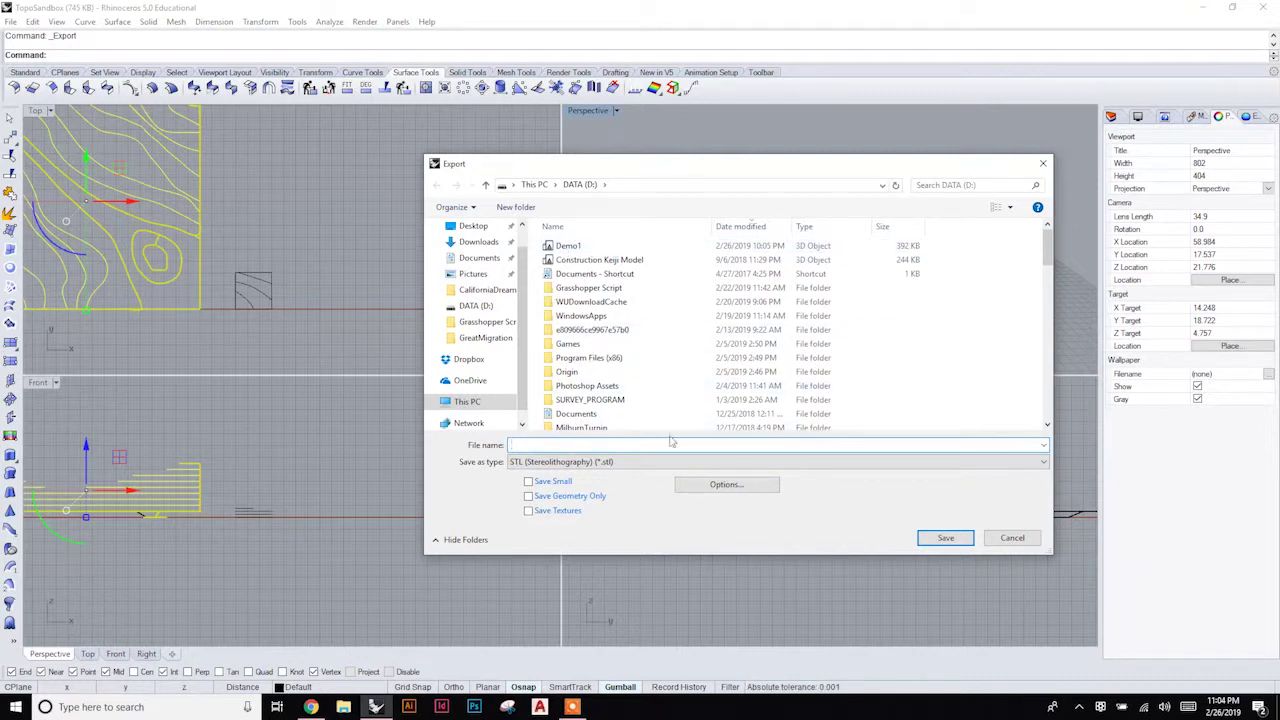
type("demo2")
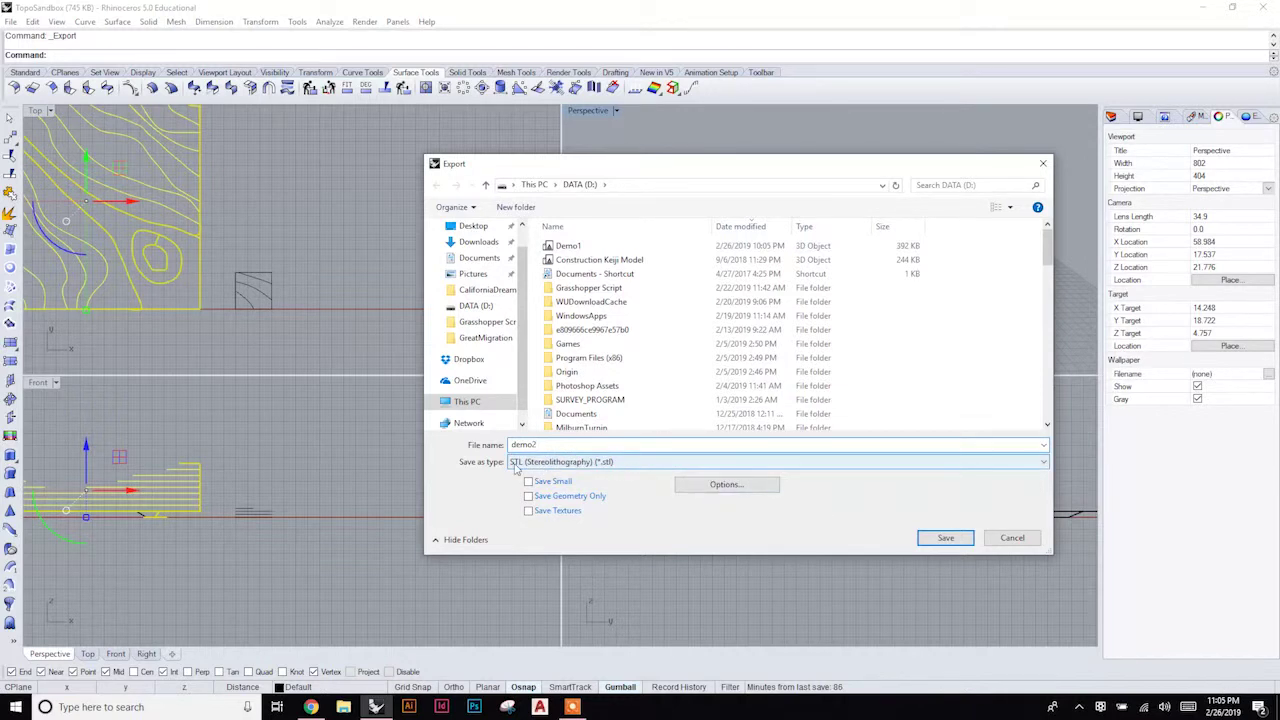
left_click(518, 466)
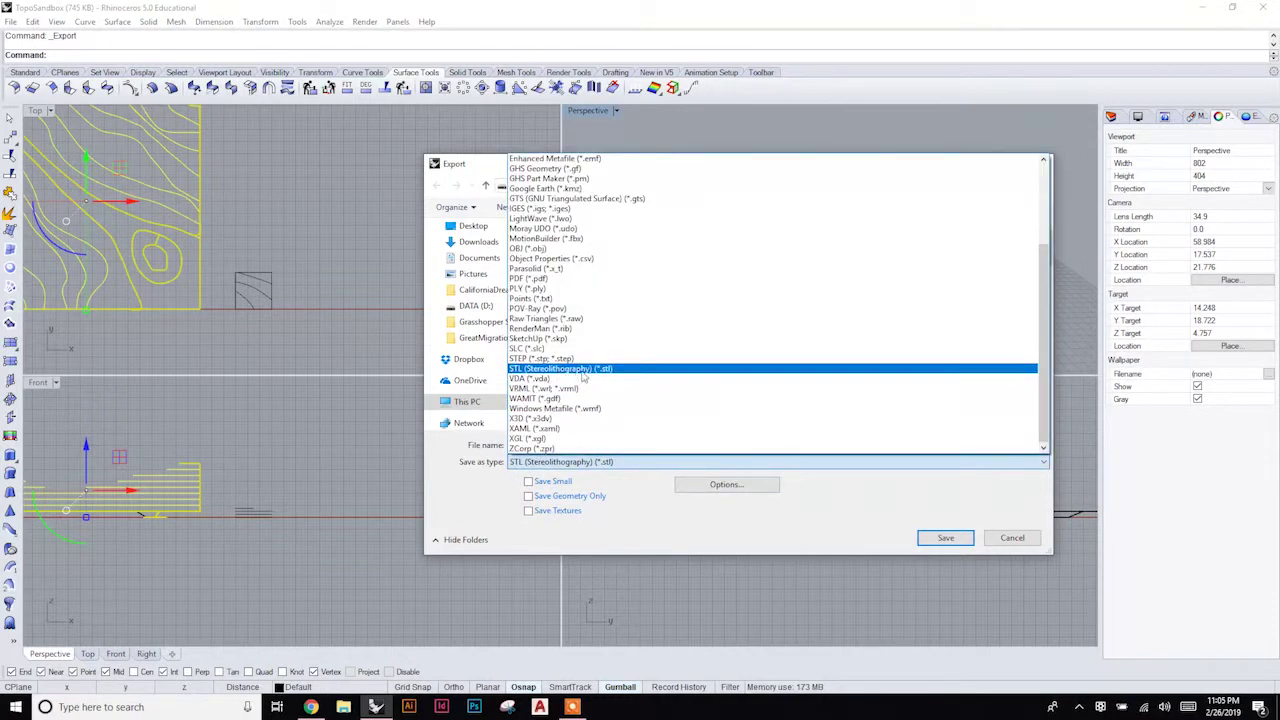
left_click(624, 371)
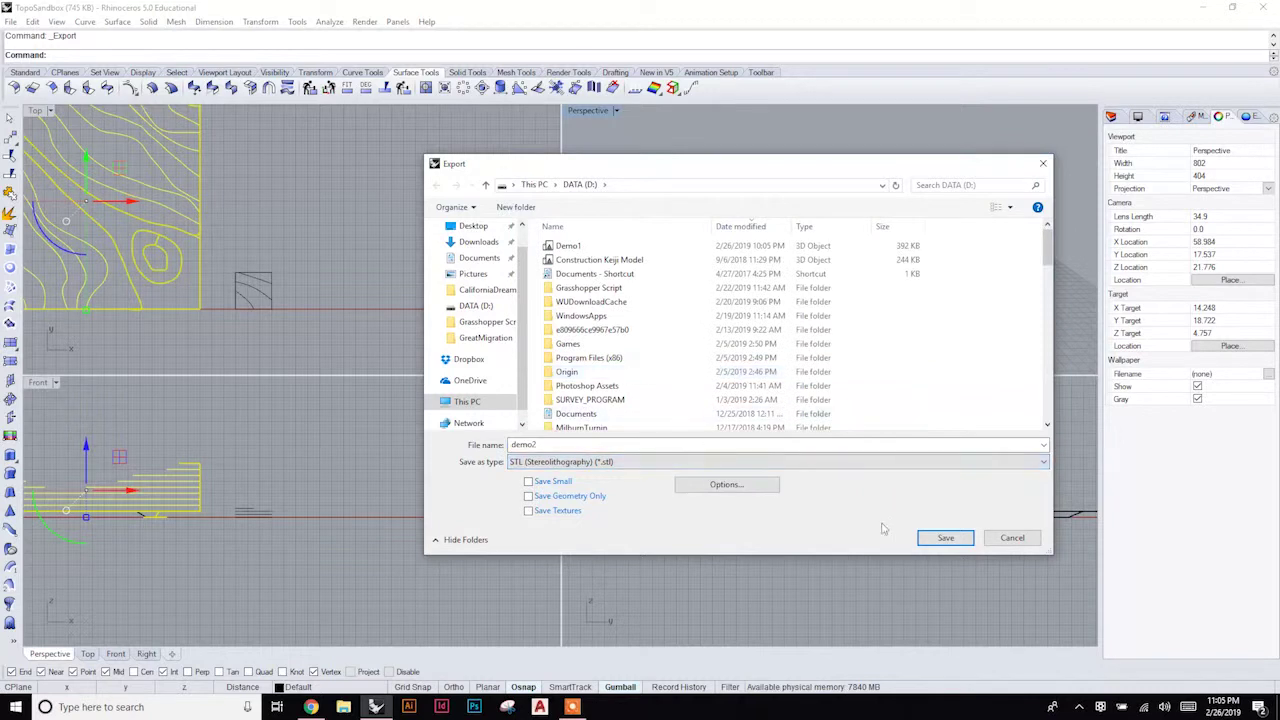
left_click(940, 540)
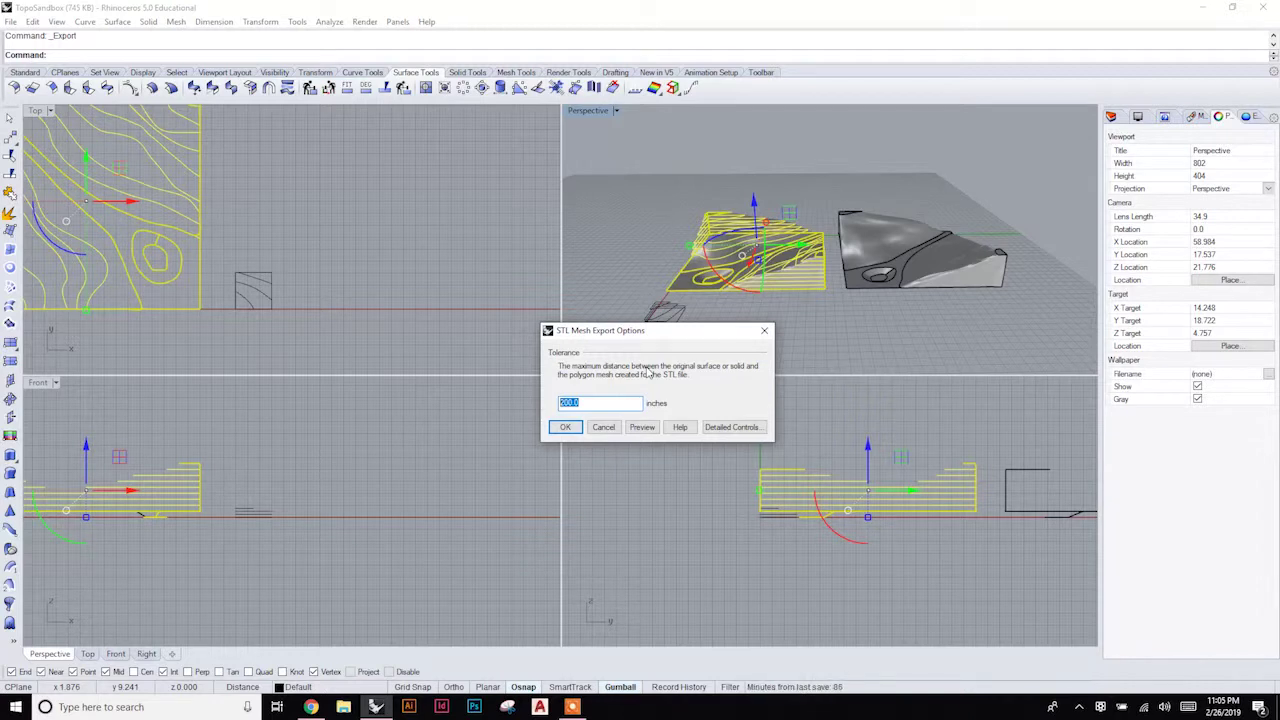
Set the STL mesh export tolerance to 0.01 inch and mesh the model.
type("1")
key("BackSpace")
type("0.0")
key("BackSpace")
key("BackSpace")
key("BackSpace")
type("200")
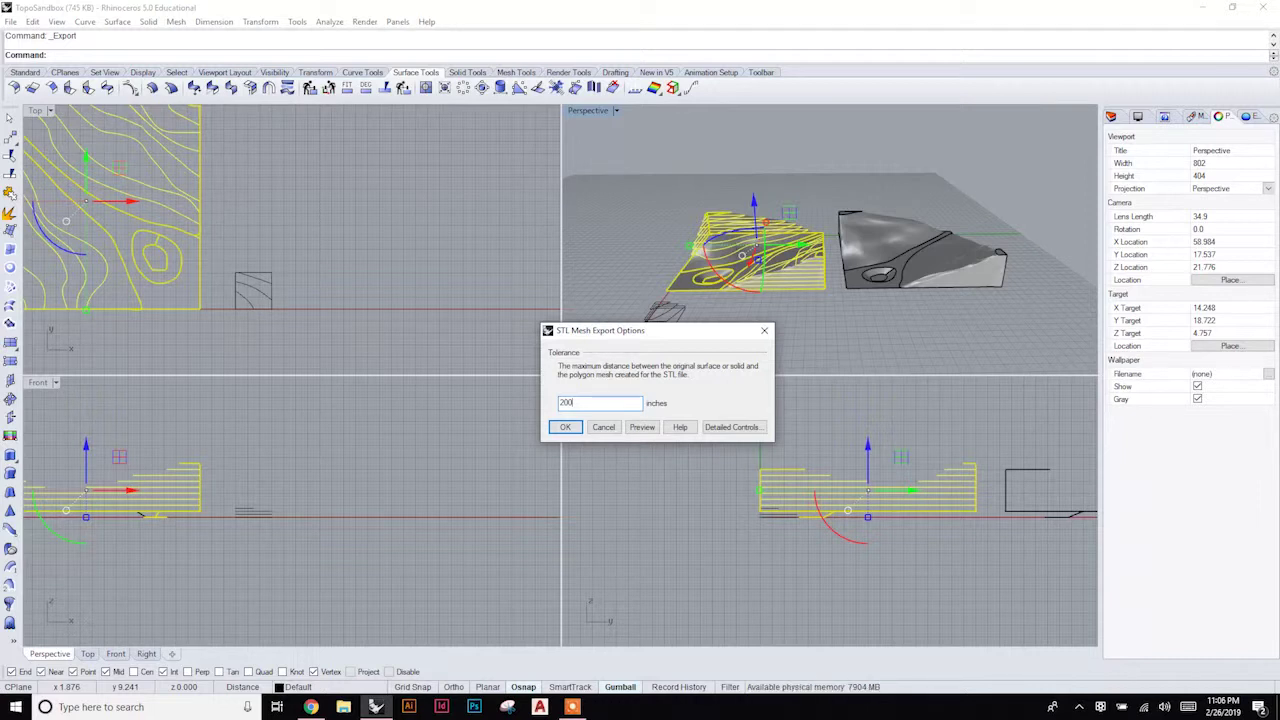
key("BackSpace")
key("BackSpace")
key("BackSpace")
type("0")
key("BackSpace")
type(".01")
key("Tab")
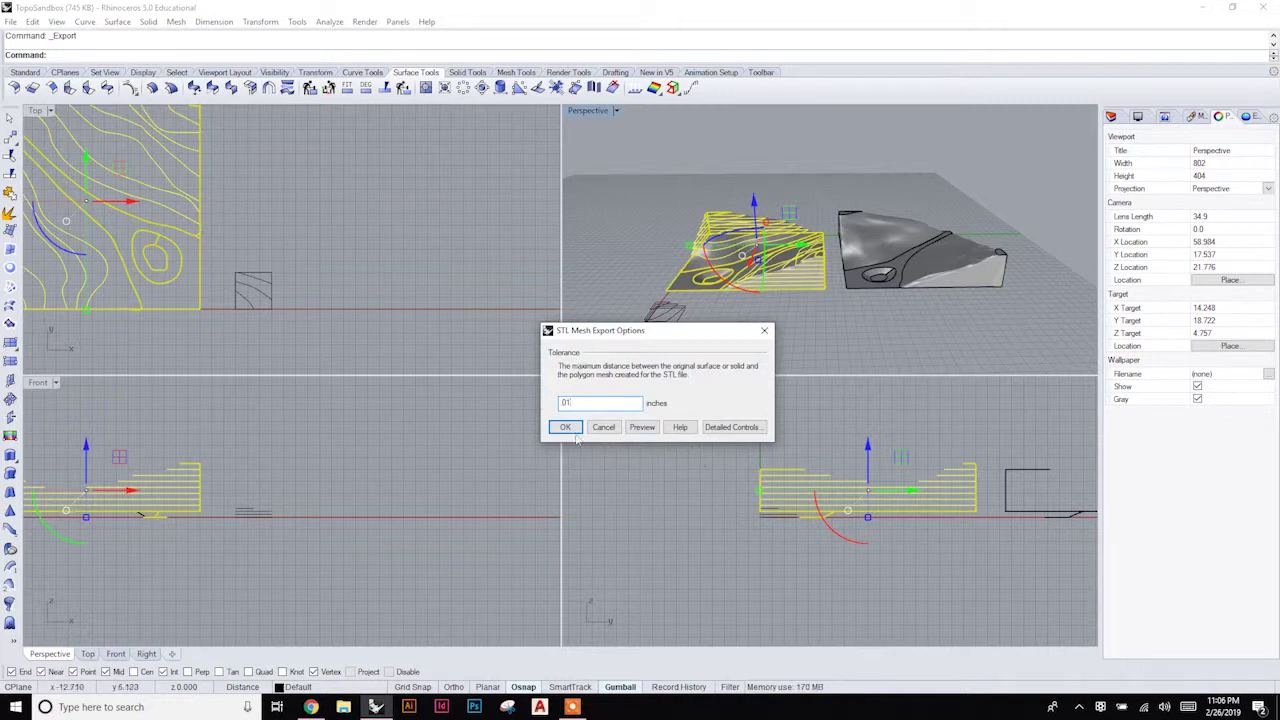
left_click(563, 428)
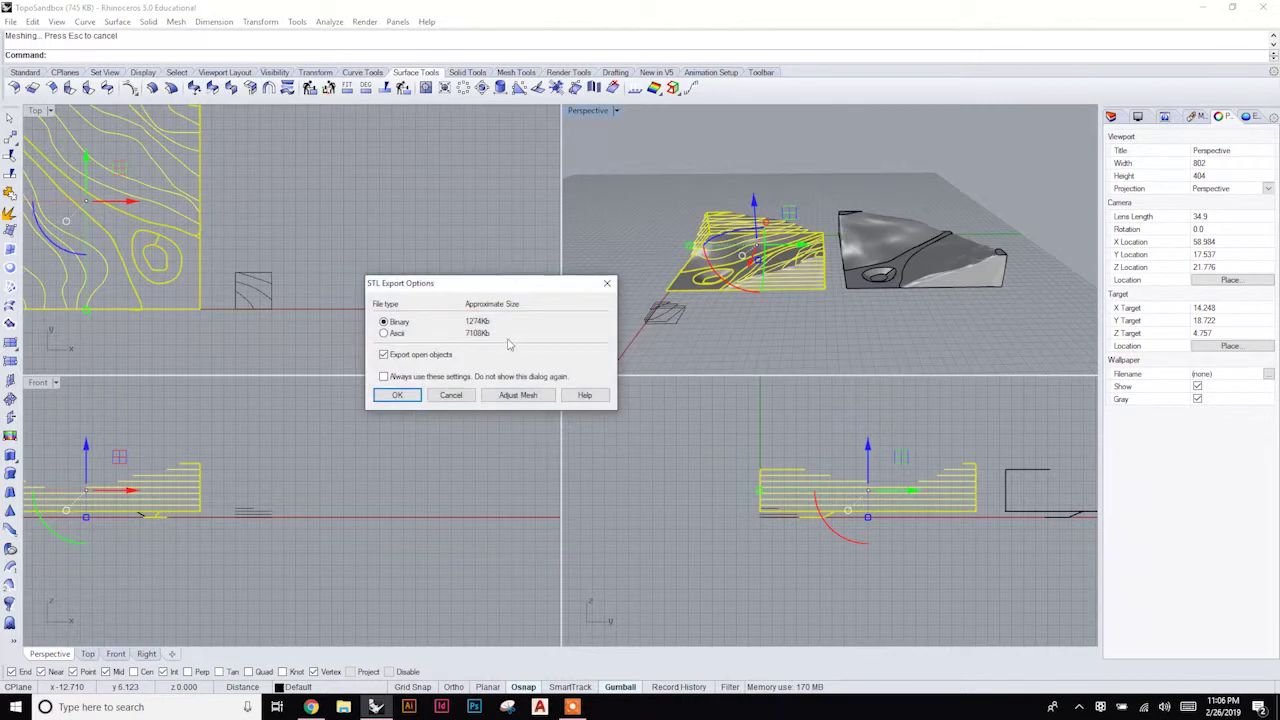
Keep the Binary STL export option, finish the export, and minimize Rhino.
left_click_drag(465, 321, 490, 321)
left_click(396, 394)
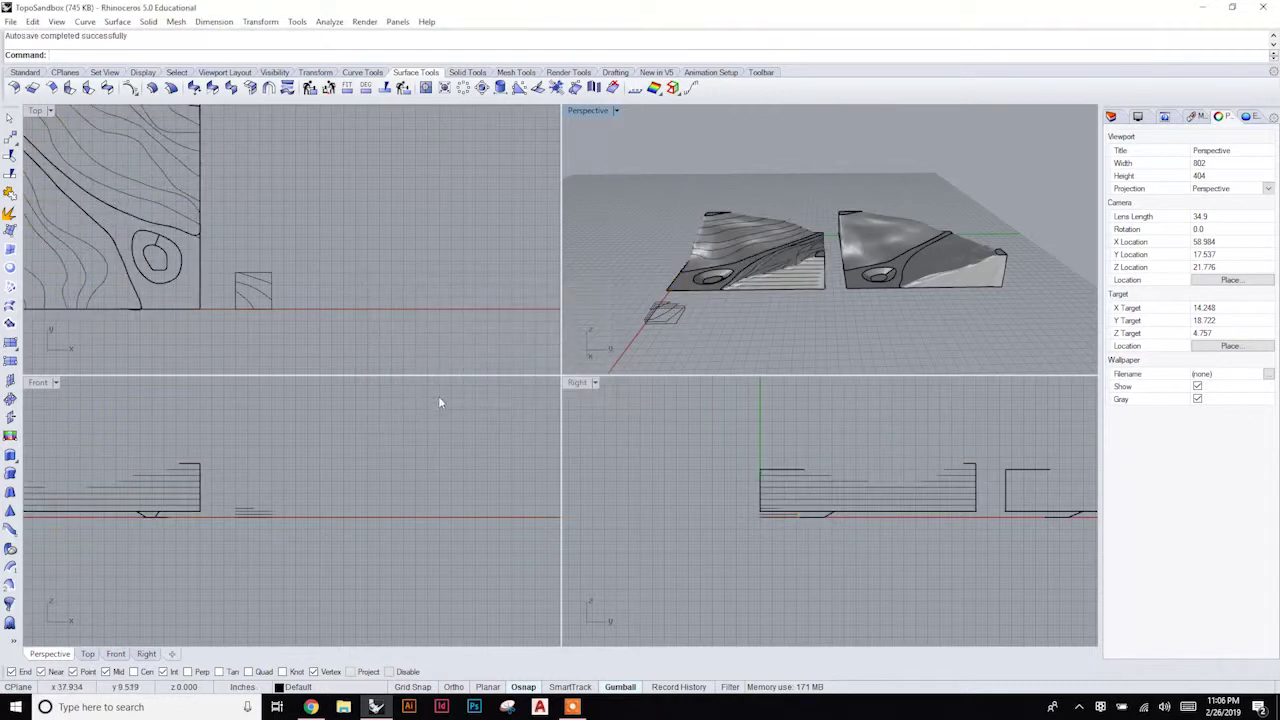
scroll(705, 305, "down", 2)
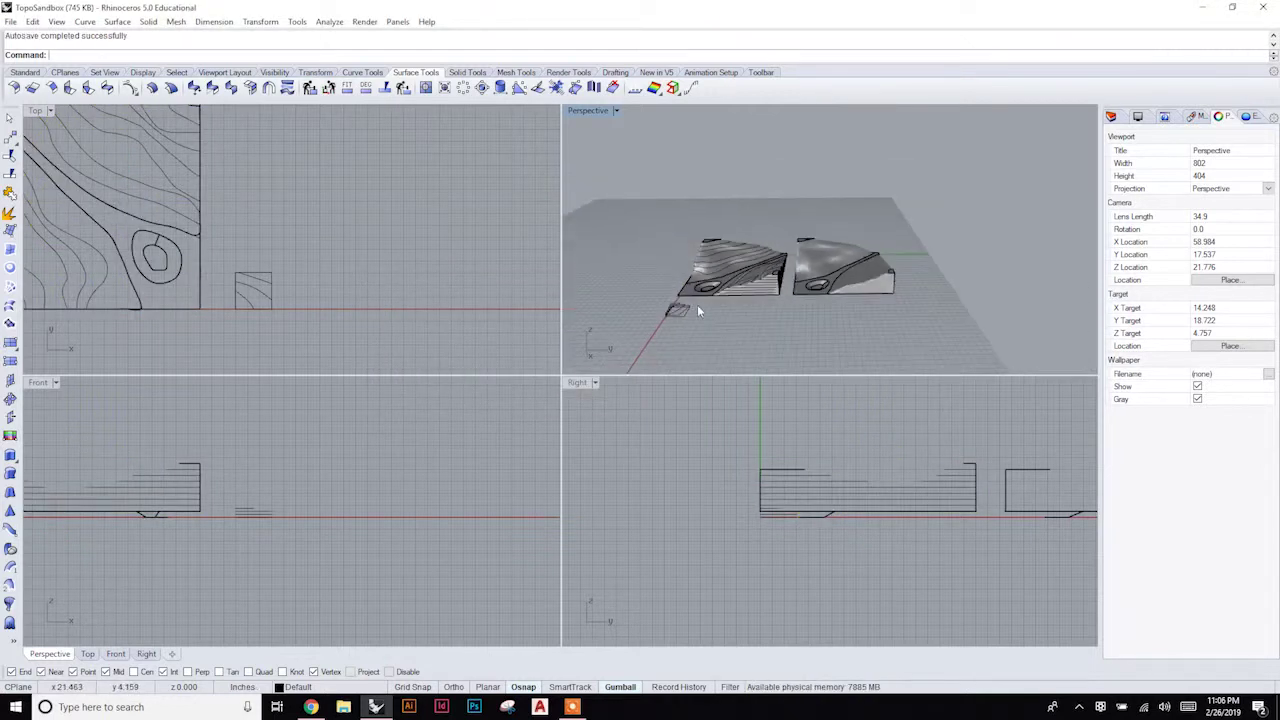
scroll(703, 302, "up", 3)
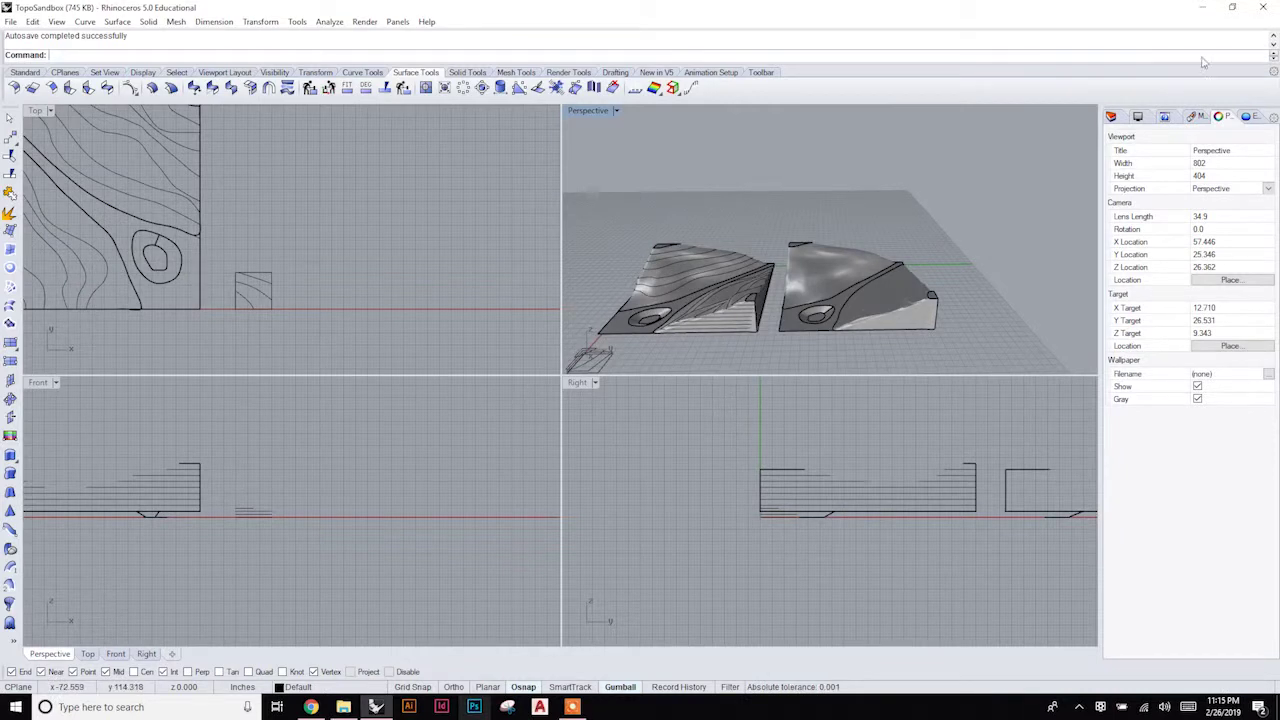
left_click(1201, 7)
Launch Slicer for Fusion 360 from its desktop icon.
double_click(24, 628)
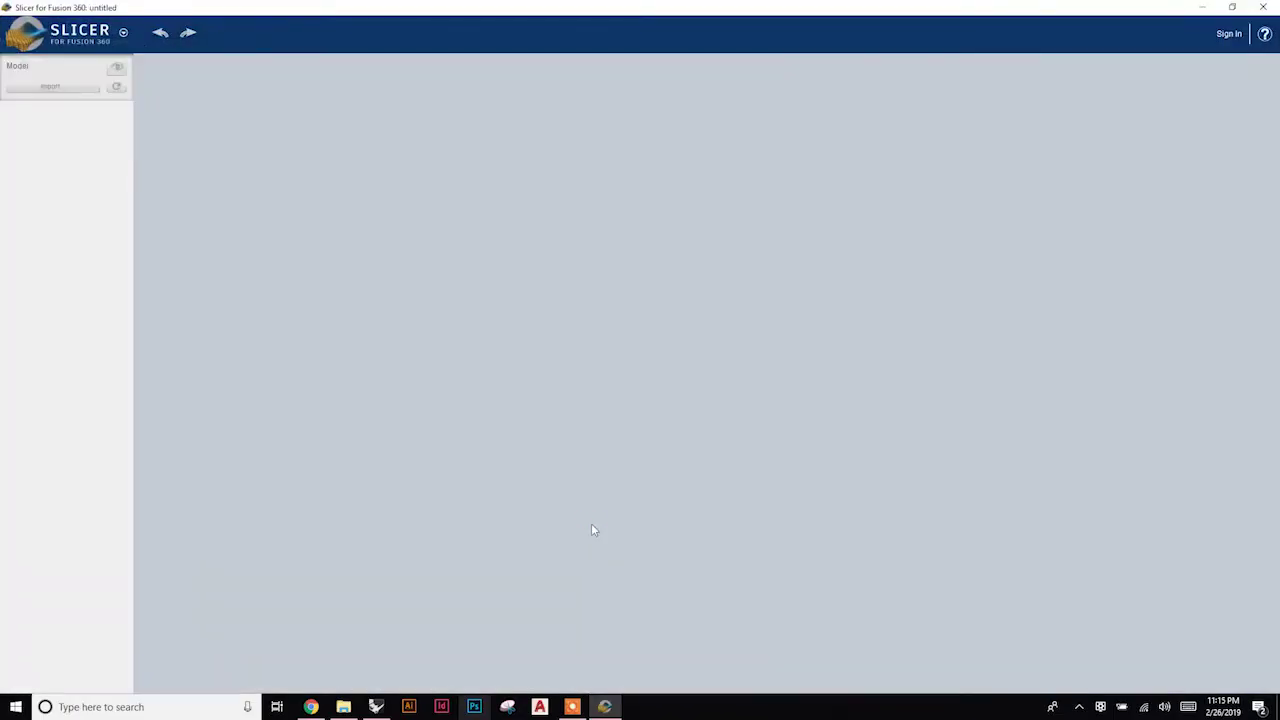
left_click(123, 32)
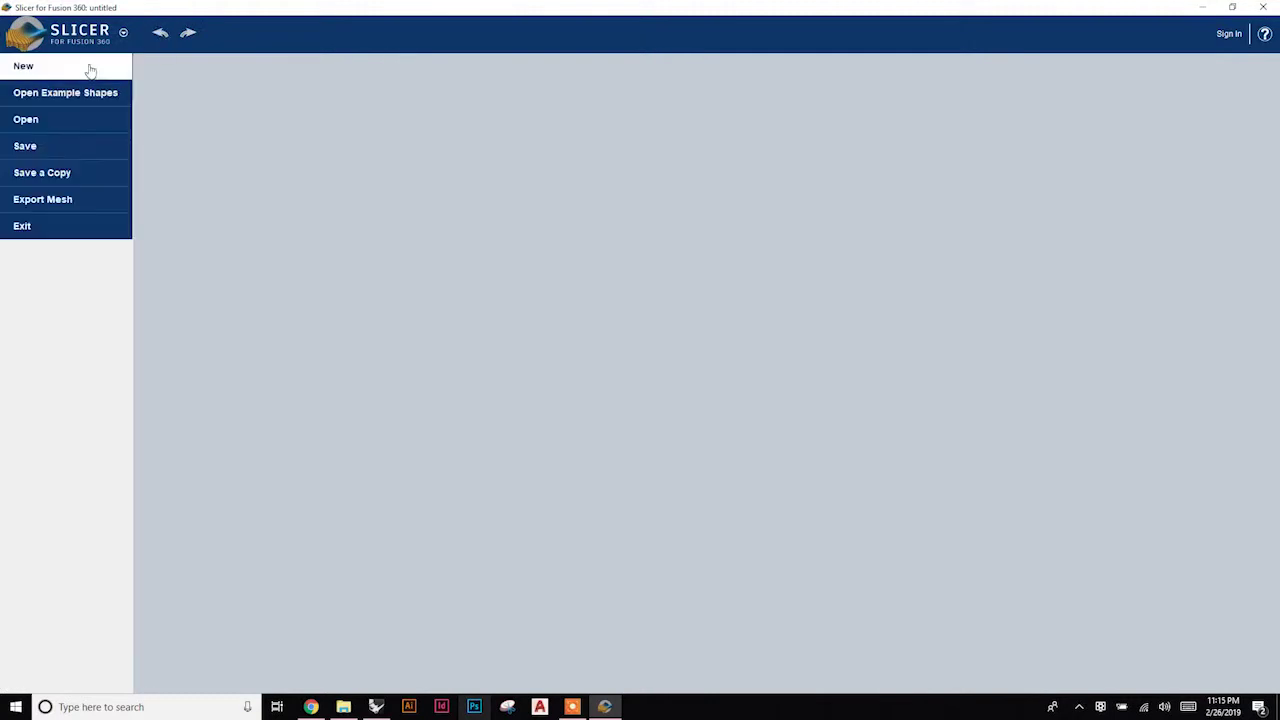
left_click(295, 132)
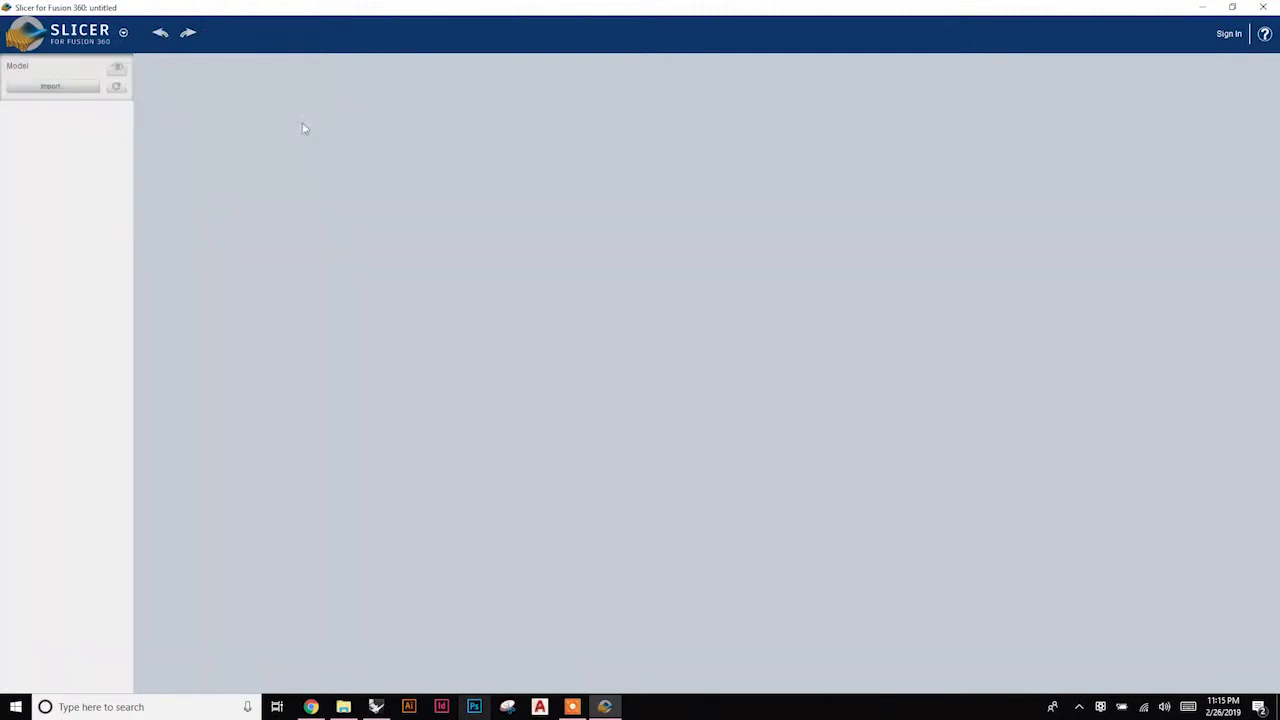
Import the Demo1.stl terrain model and orbit to view its underside.
left_click(40, 88)
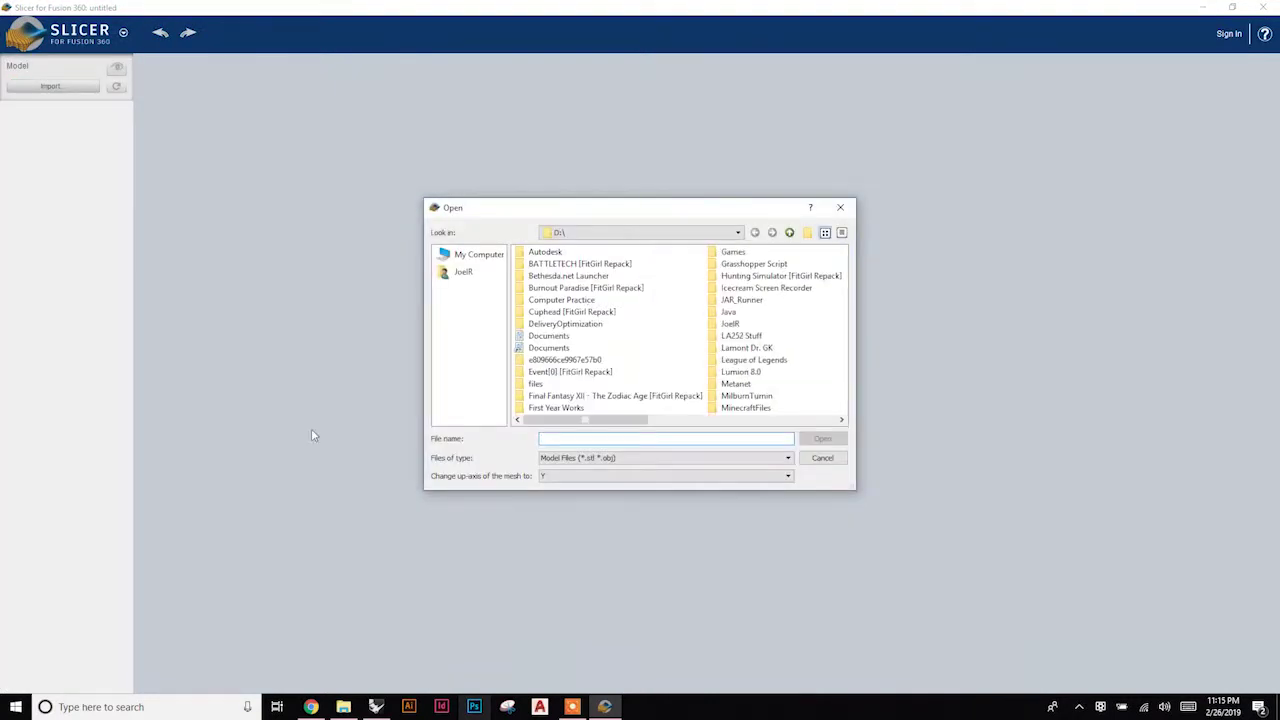
left_click_drag(608, 422, 780, 421)
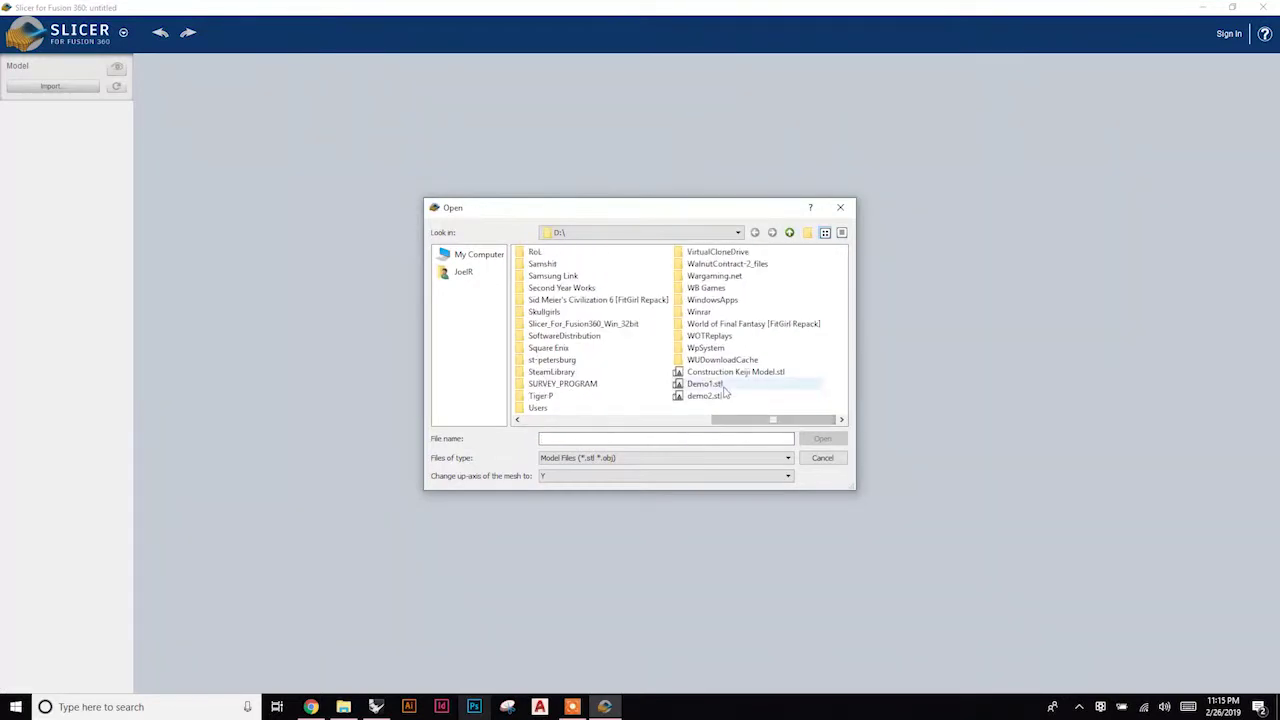
left_click(730, 385)
left_click(822, 439)
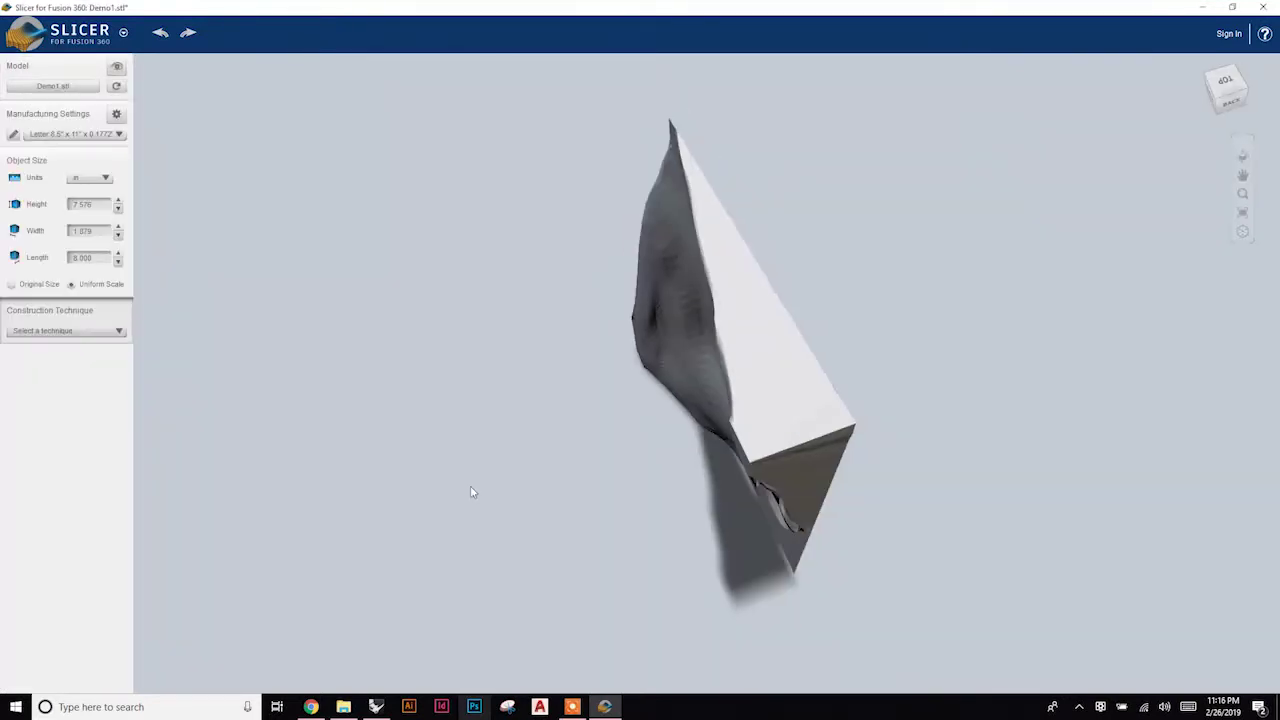
left_click_drag(668, 445, 914, 250)
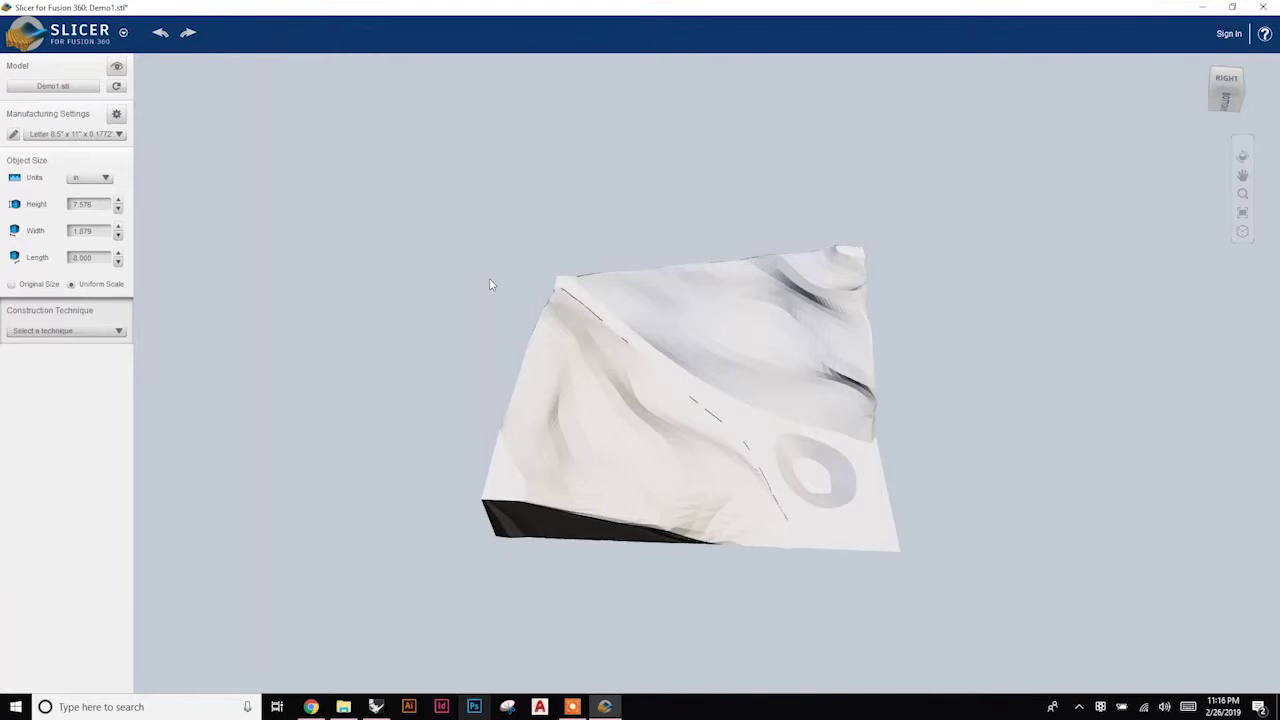
Add a material preset with length 16, width 32 and thickness 0.125 inches.
left_click(14, 136)
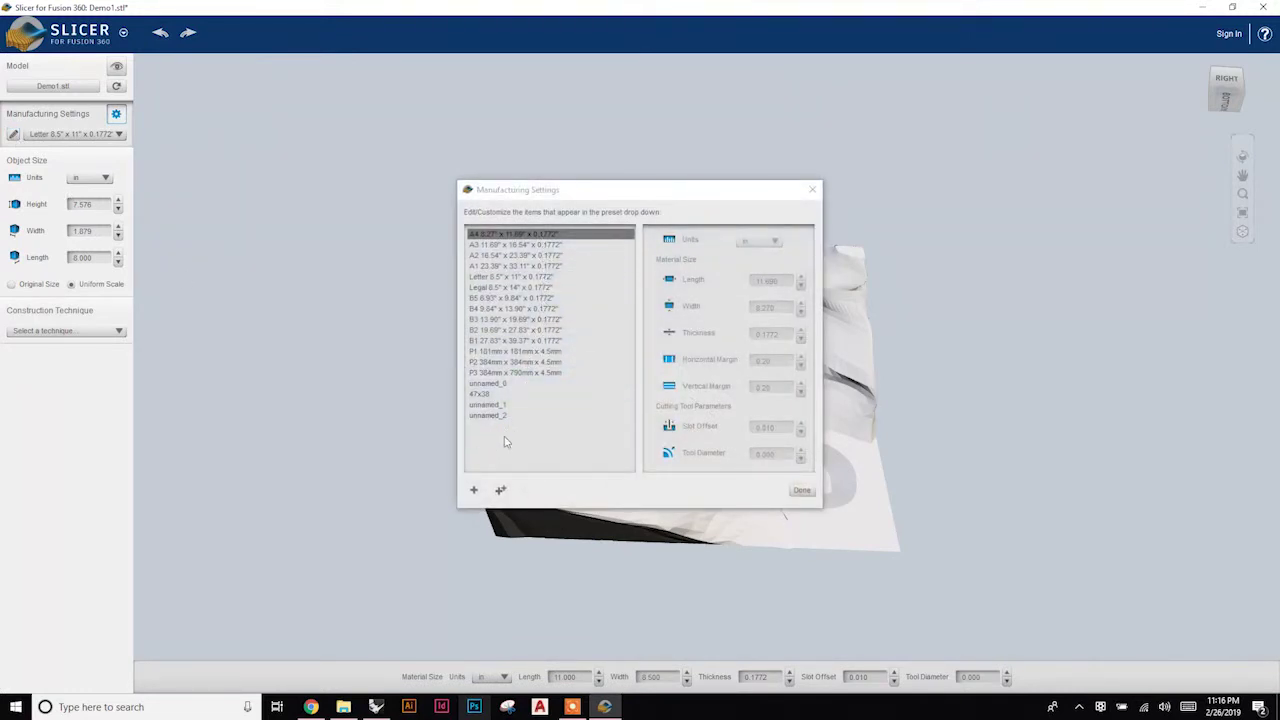
left_click(474, 490)
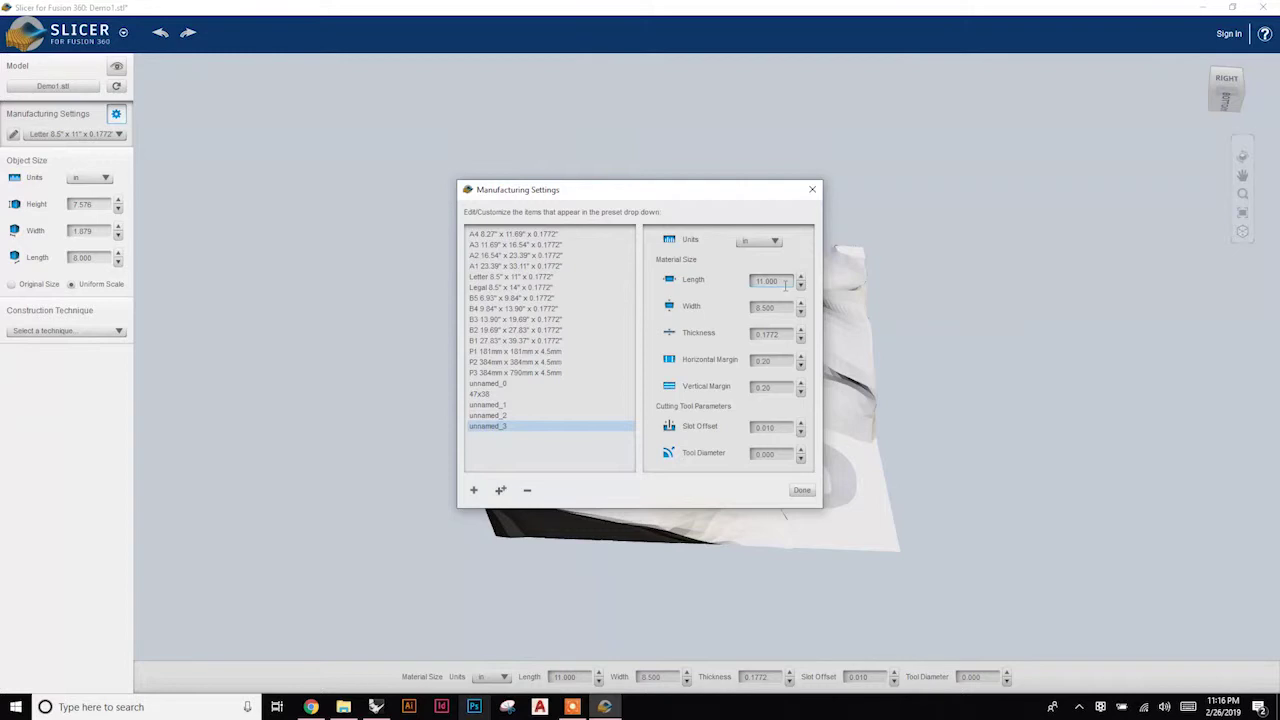
double_click(785, 283)
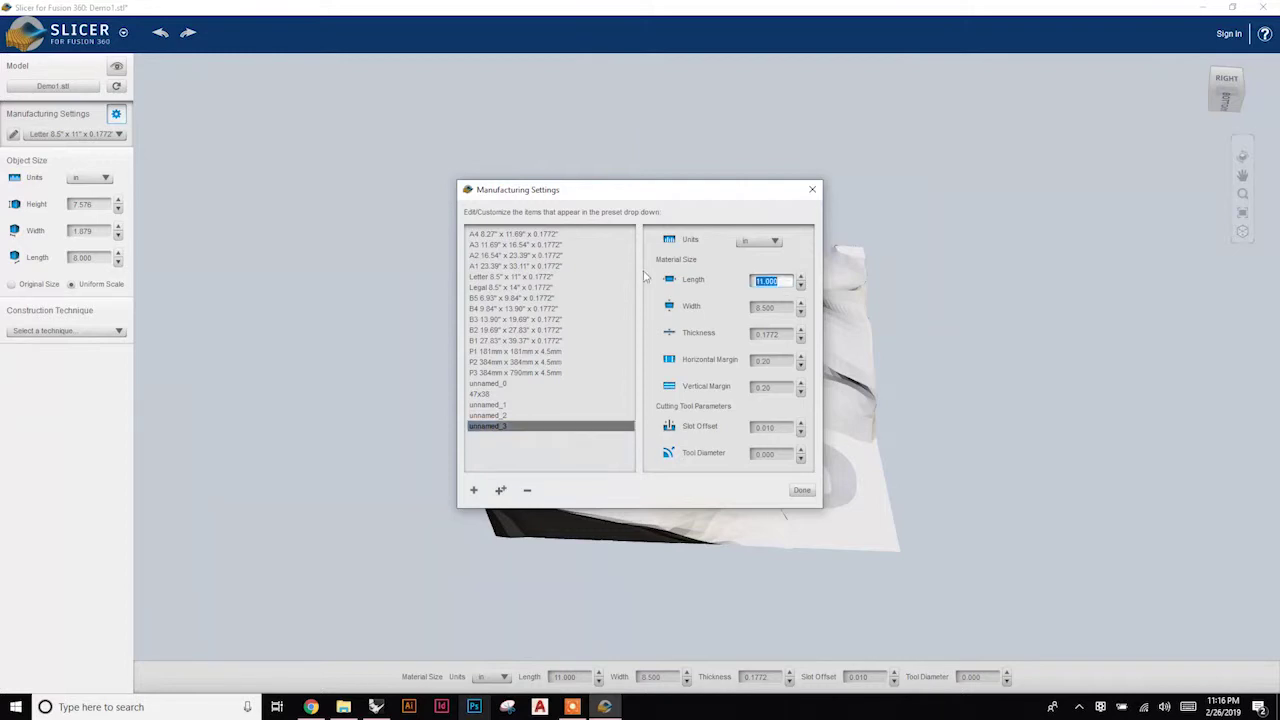
type("16")
double_click(765, 307)
type("32")
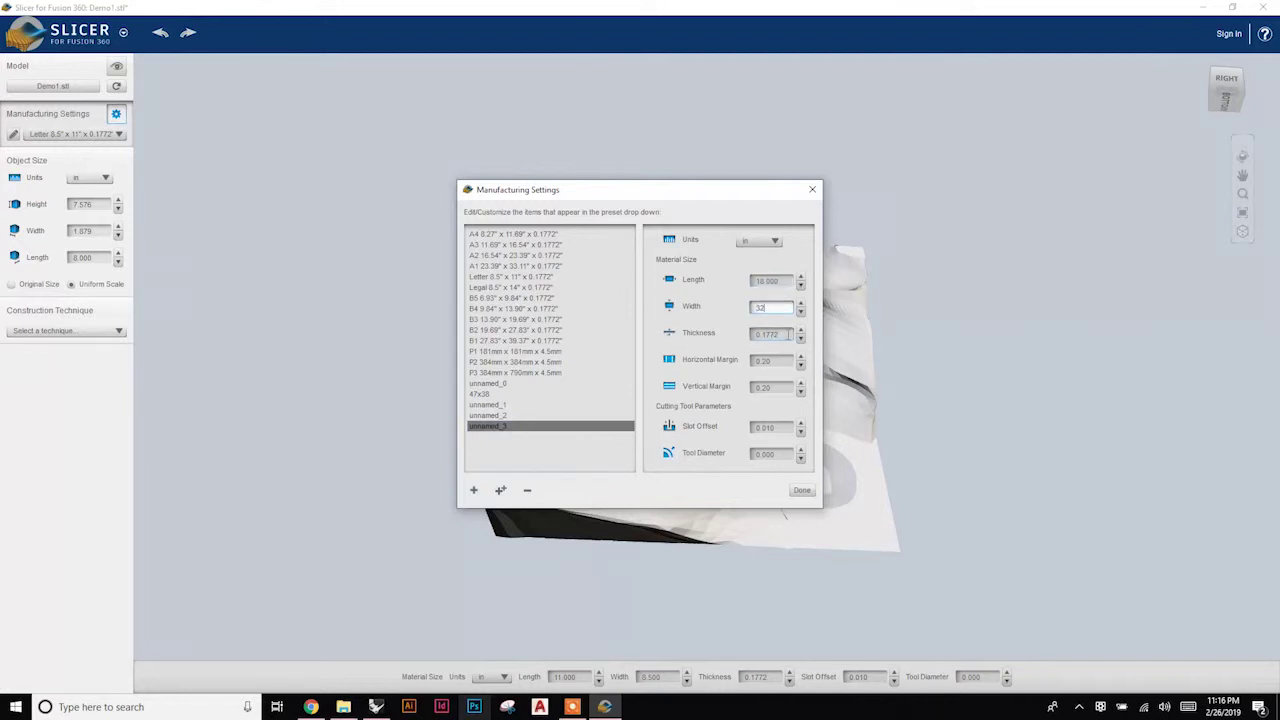
double_click(787, 334)
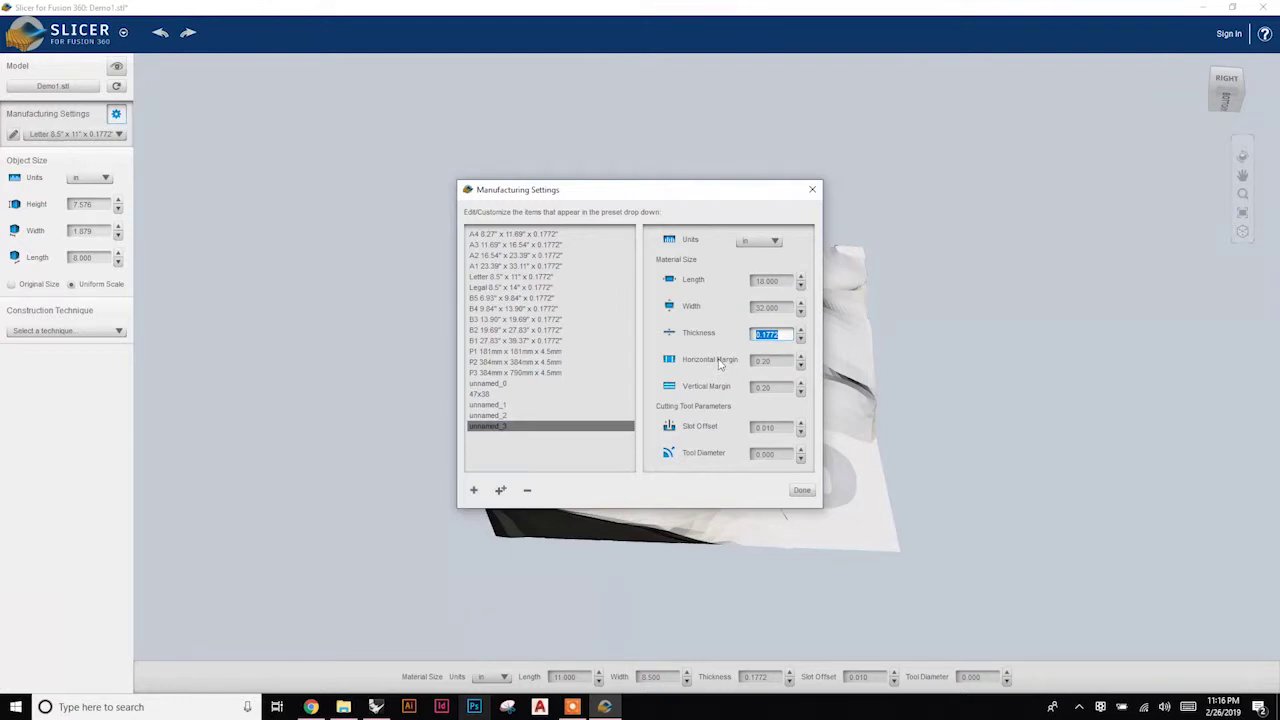
type(".125")
left_click(802, 491)
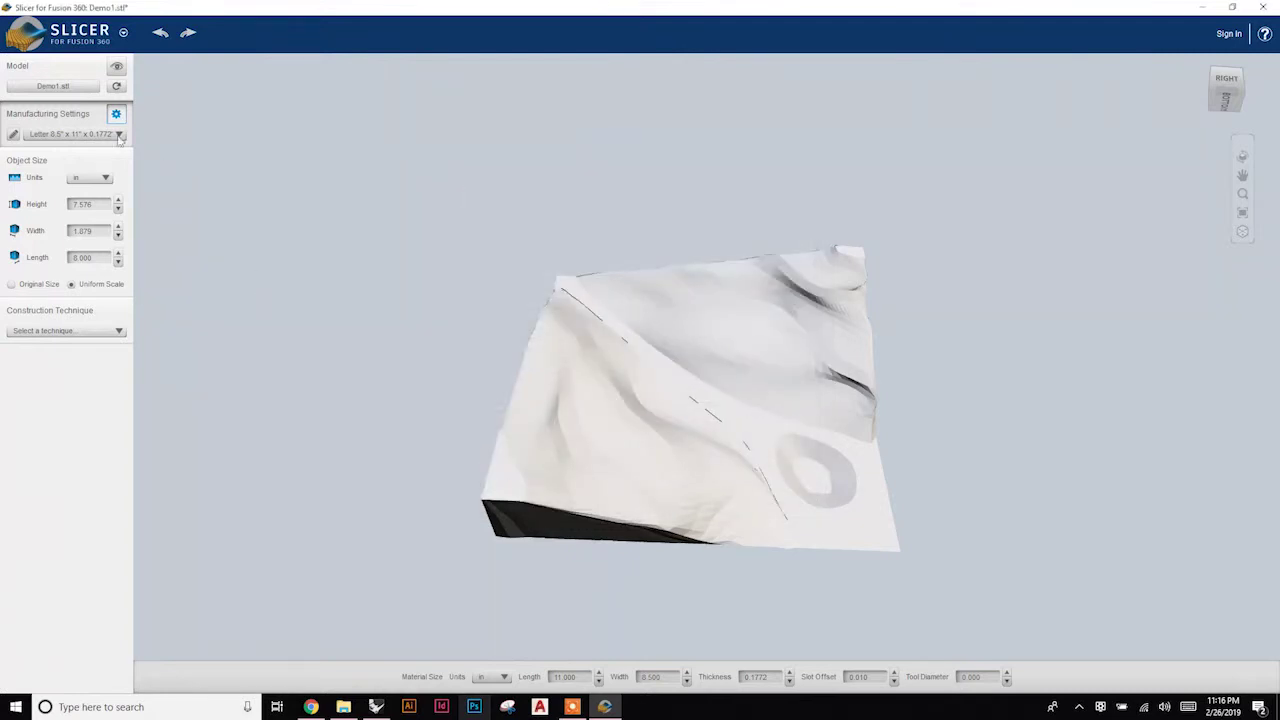
Pick the unnamed_1 material preset and set the construction technique to Stacked Slices.
left_click(50, 135)
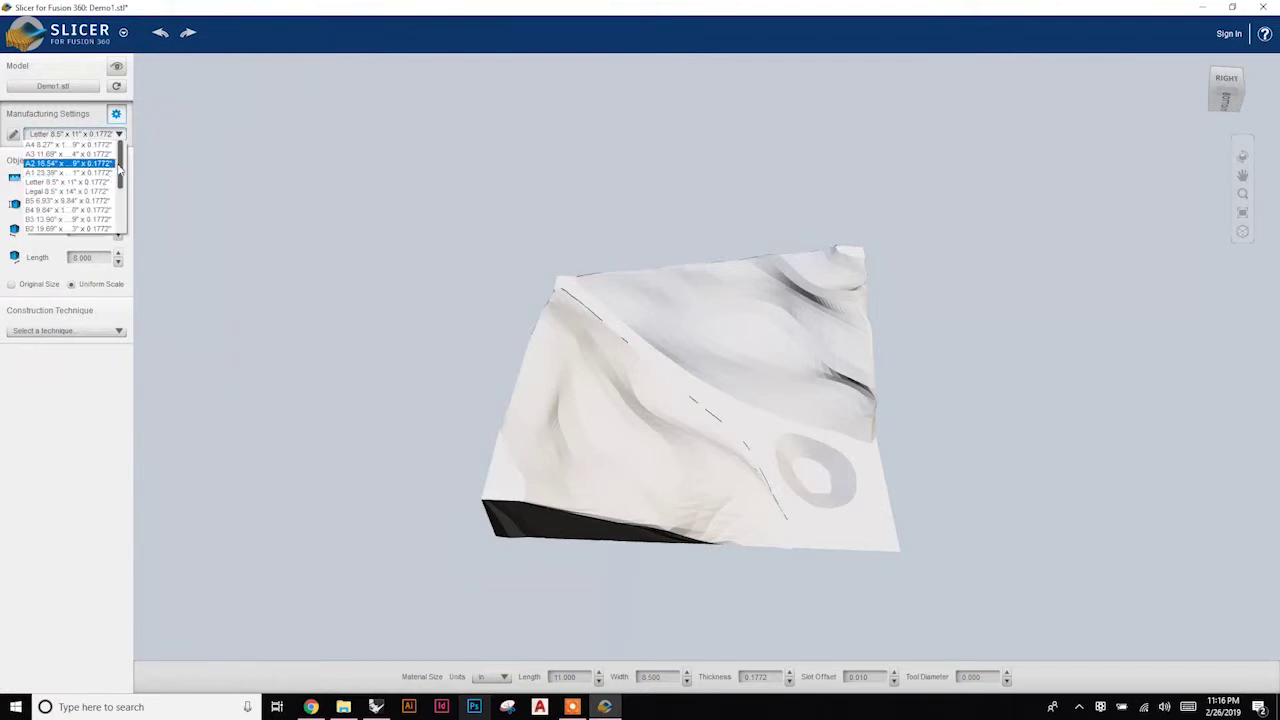
left_click_drag(119, 170, 118, 215)
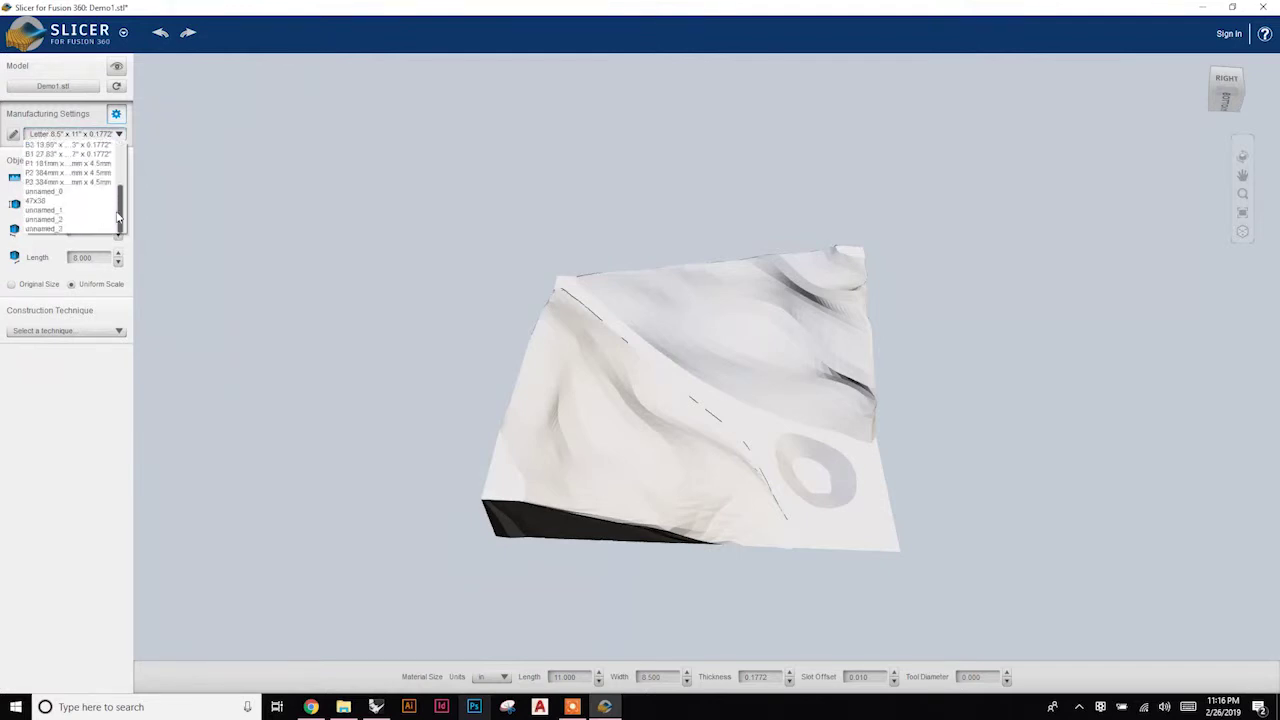
left_click(62, 211)
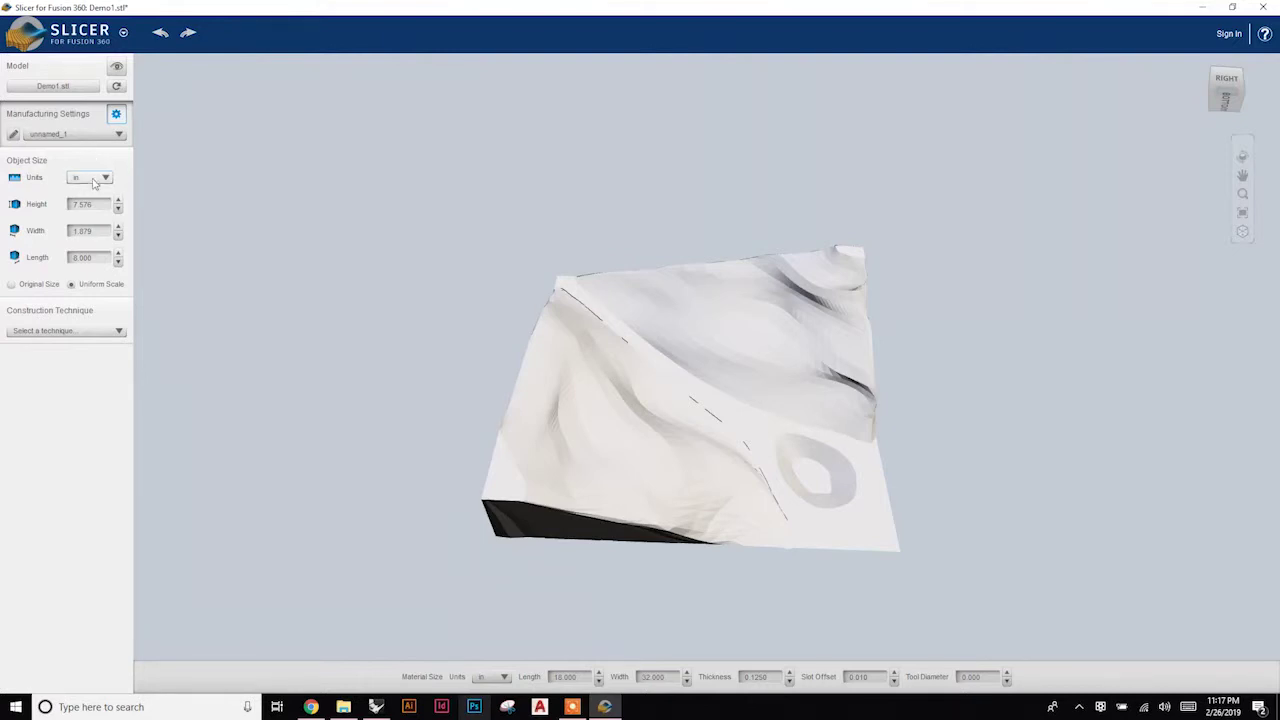
left_click(60, 331)
left_click(60, 331)
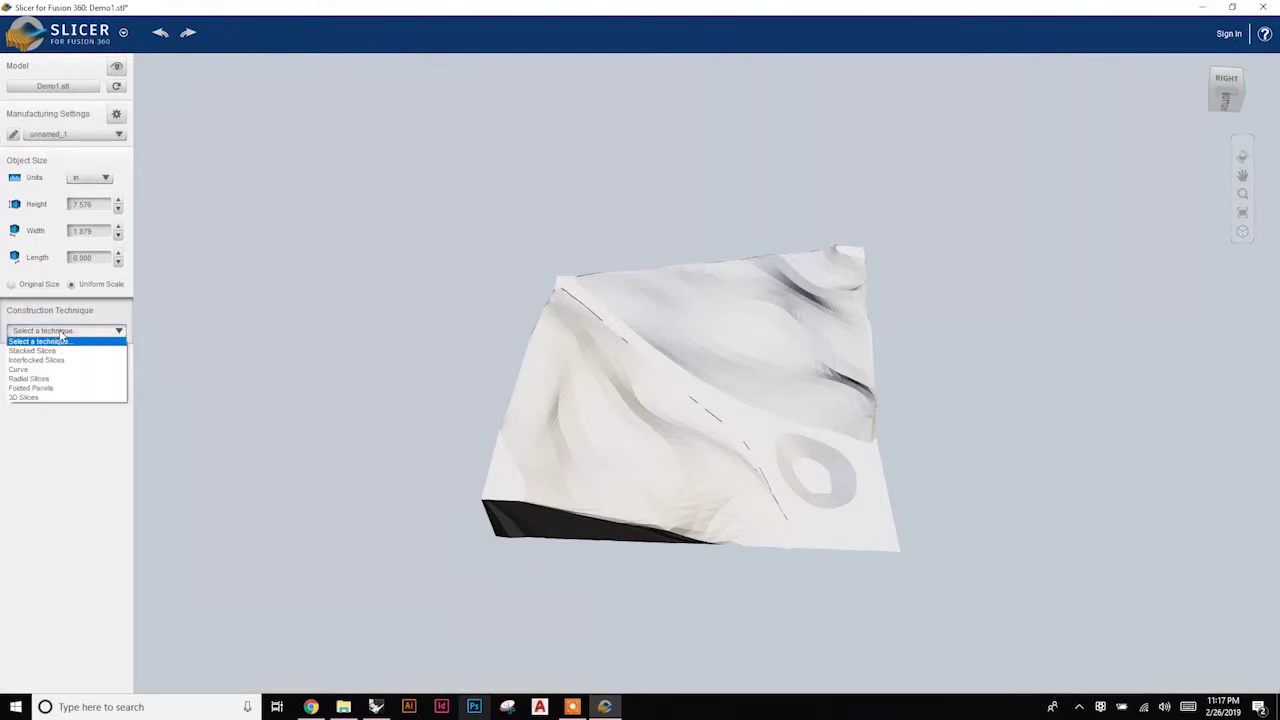
left_click(42, 352)
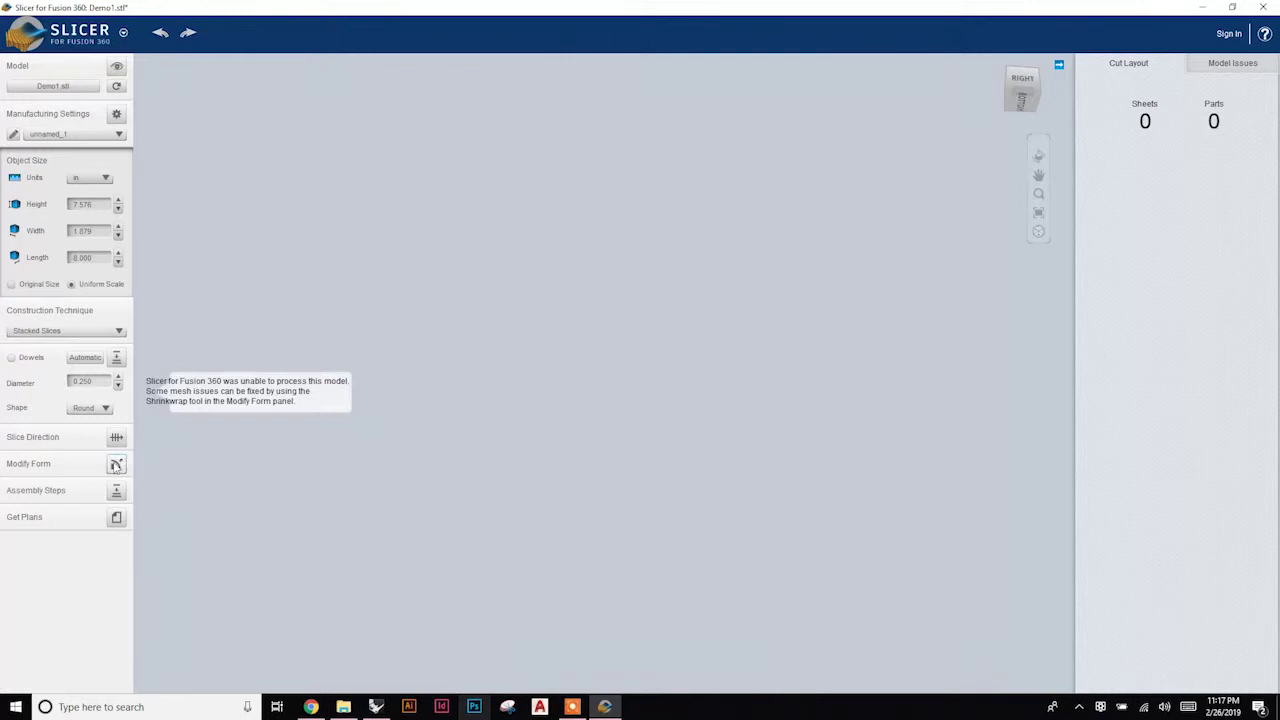
Apply Shrinkwrap under Modify Form and orbit to inspect the resulting 65 parts.
left_click(116, 464)
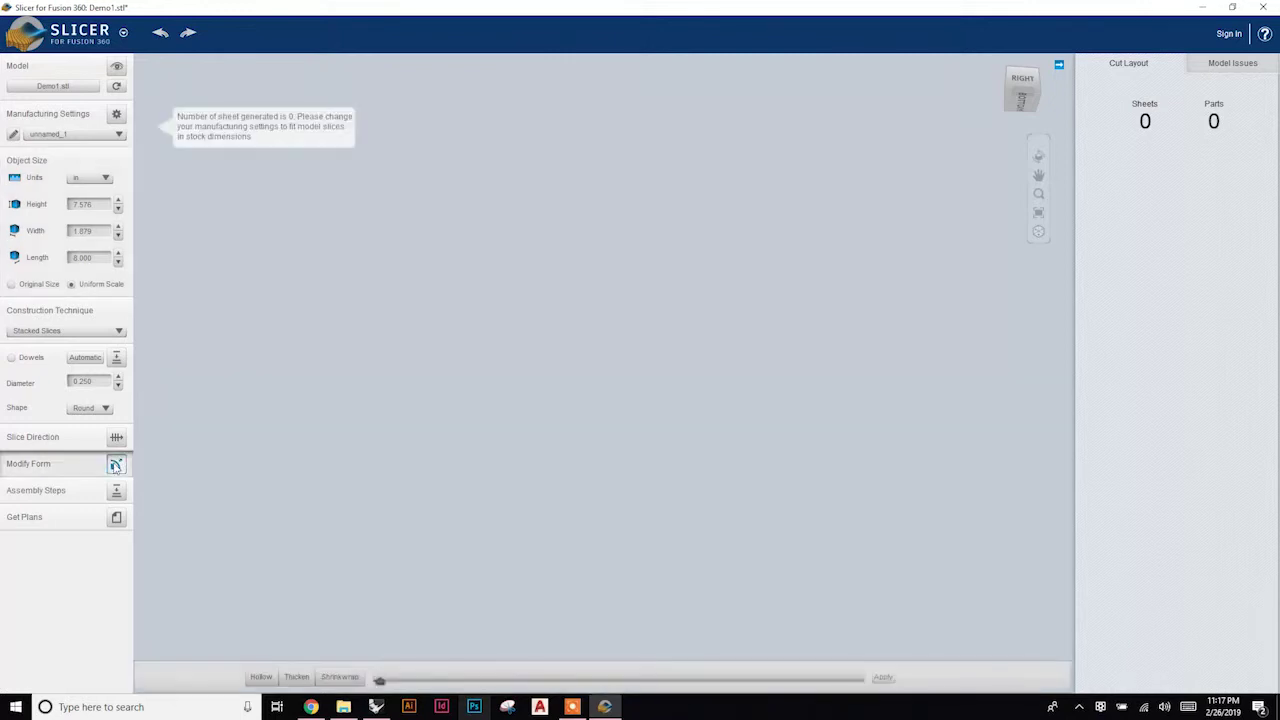
left_click(339, 678)
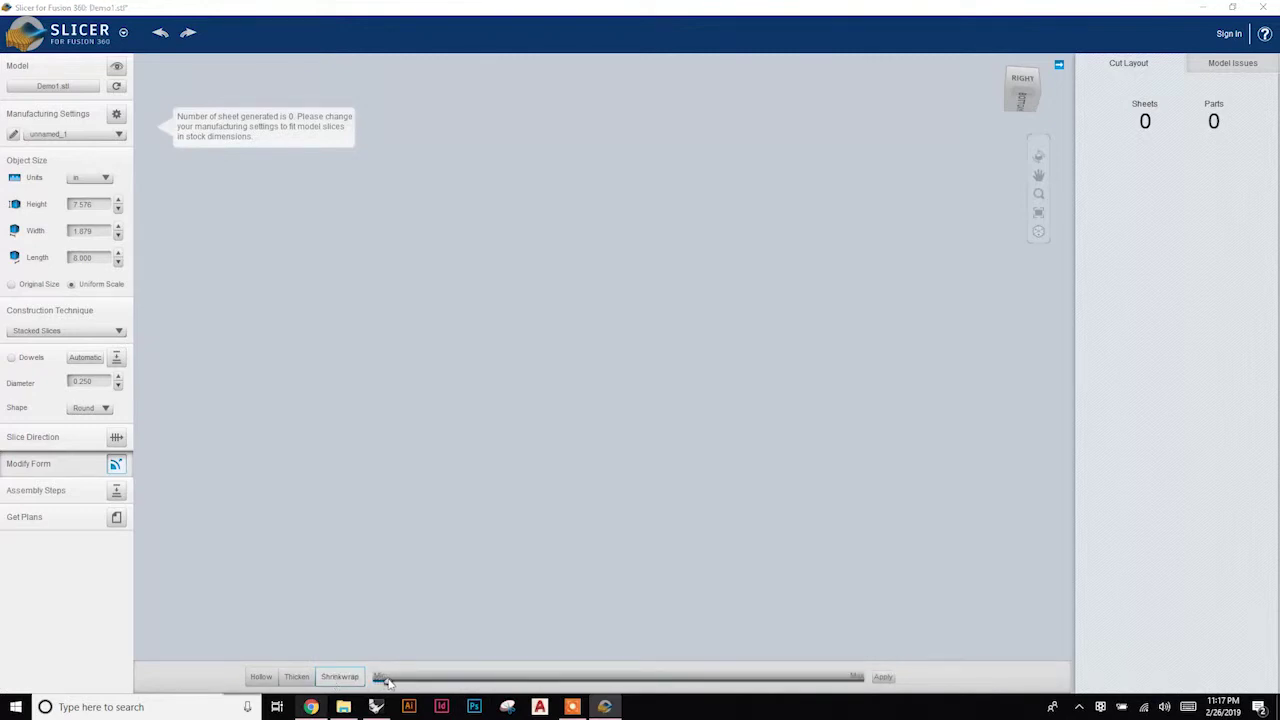
left_click(882, 677)
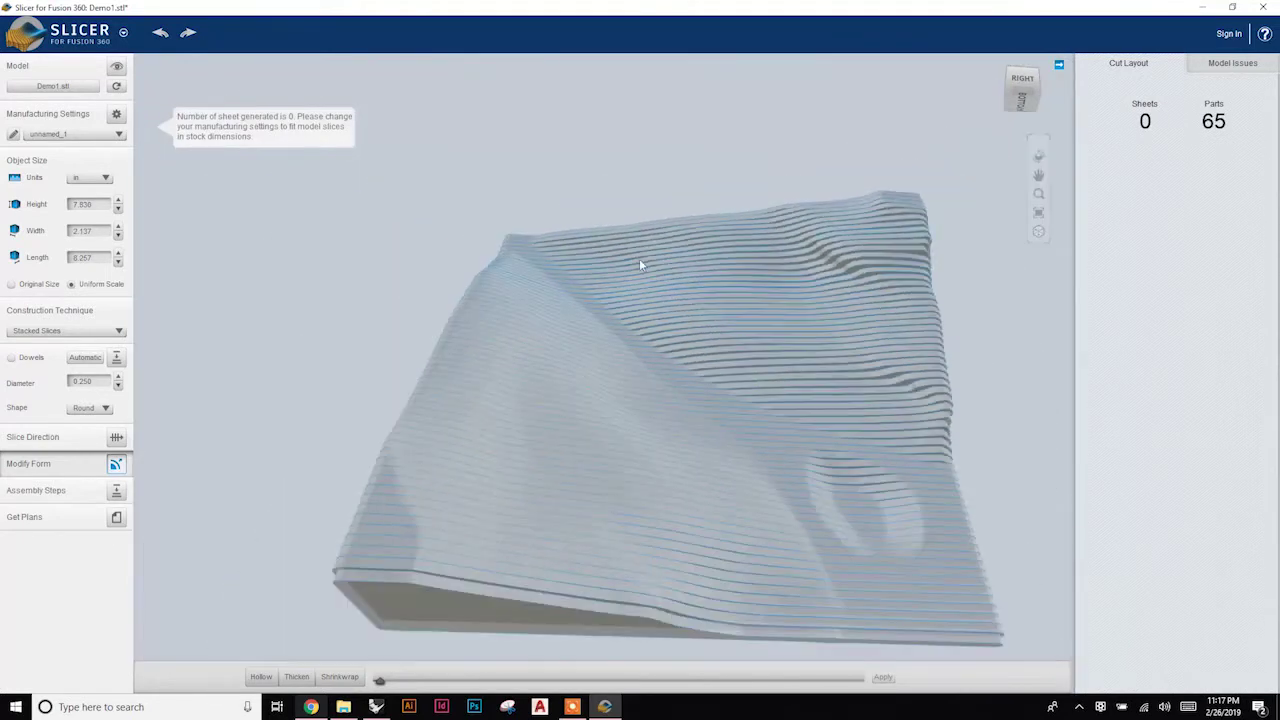
left_click_drag(634, 402, 658, 333)
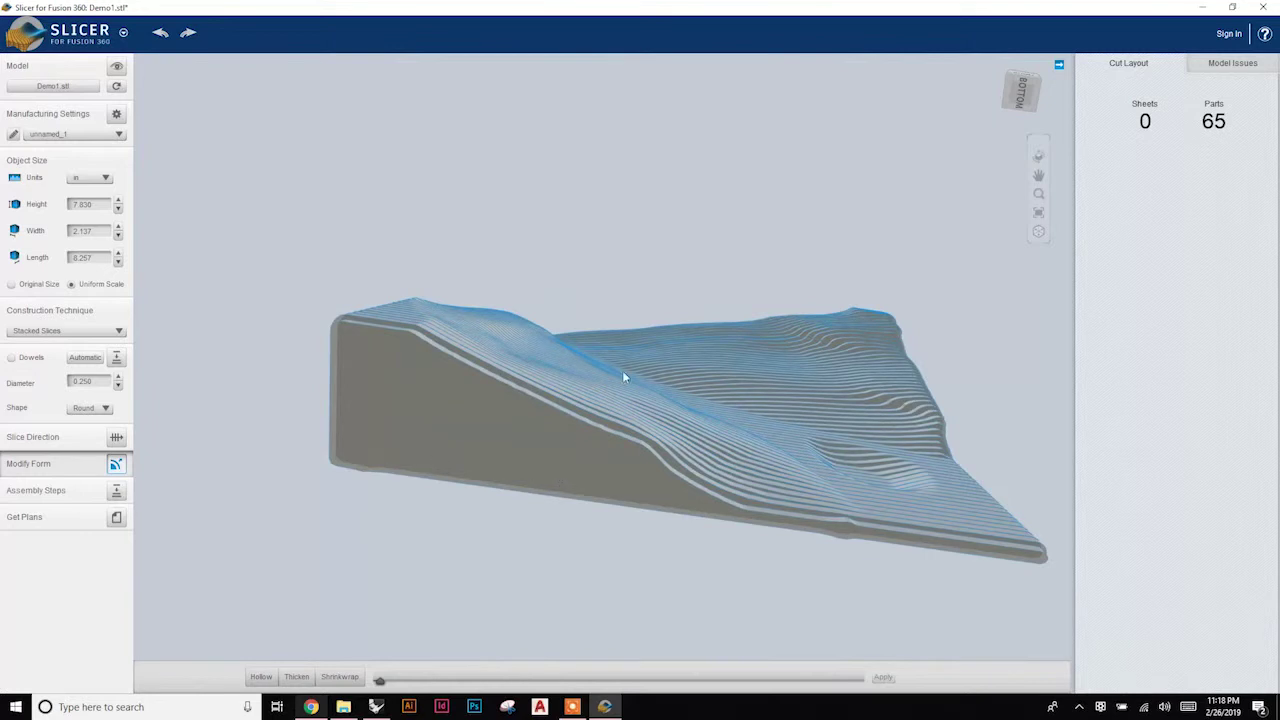
left_click_drag(622, 378, 926, 260)
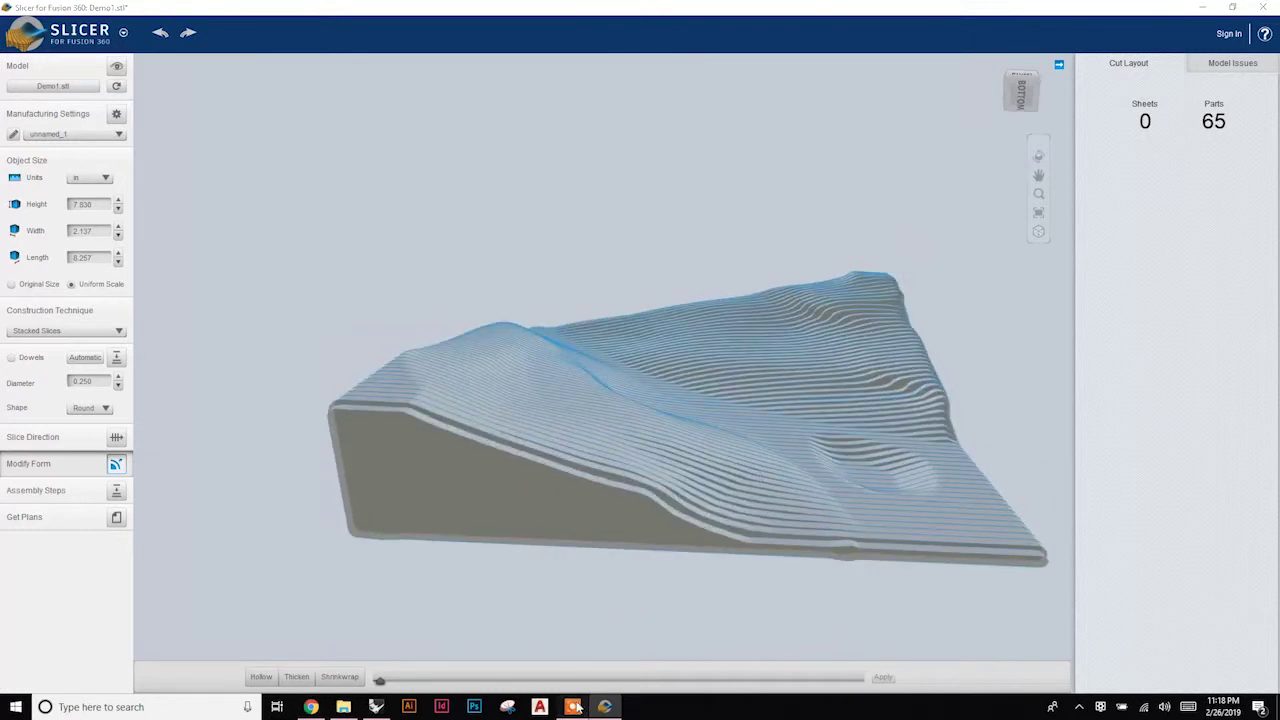
left_click_drag(577, 707, 606, 707)
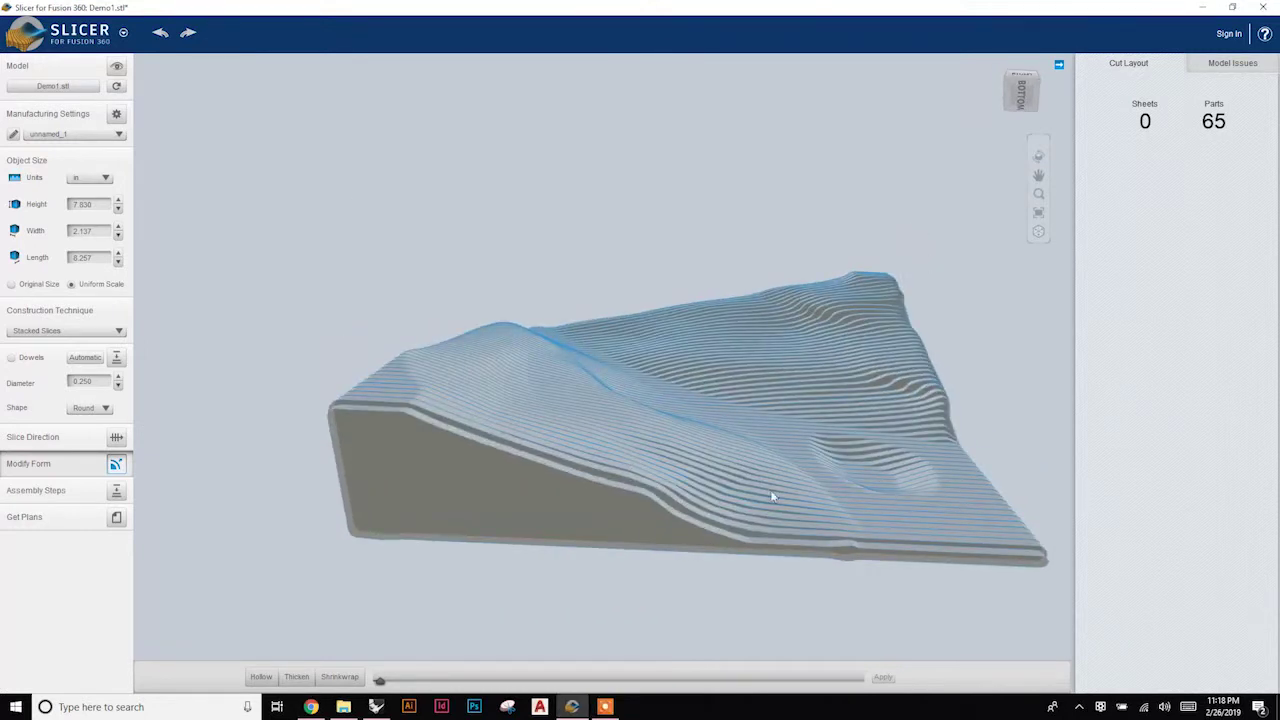
Rotate the slice direction by 90 degrees to get 29 parts on 2 sheets.
left_click(116, 438)
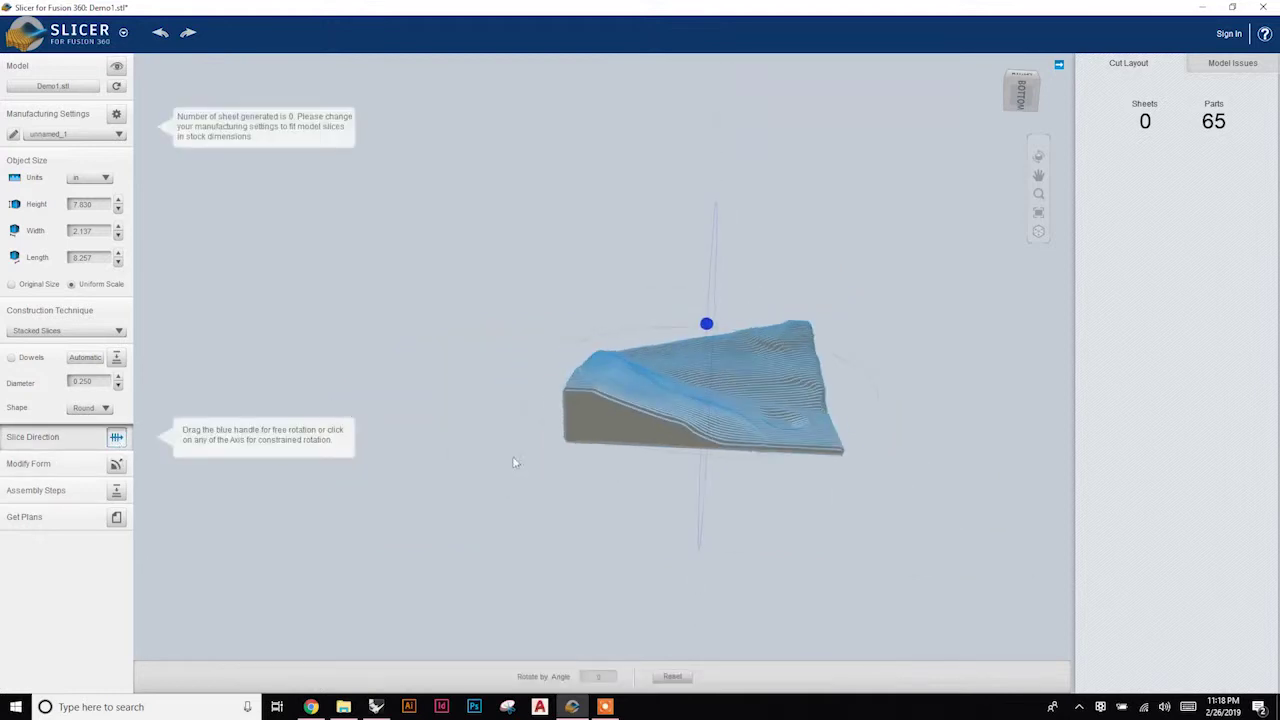
left_click_drag(523, 471, 523, 434)
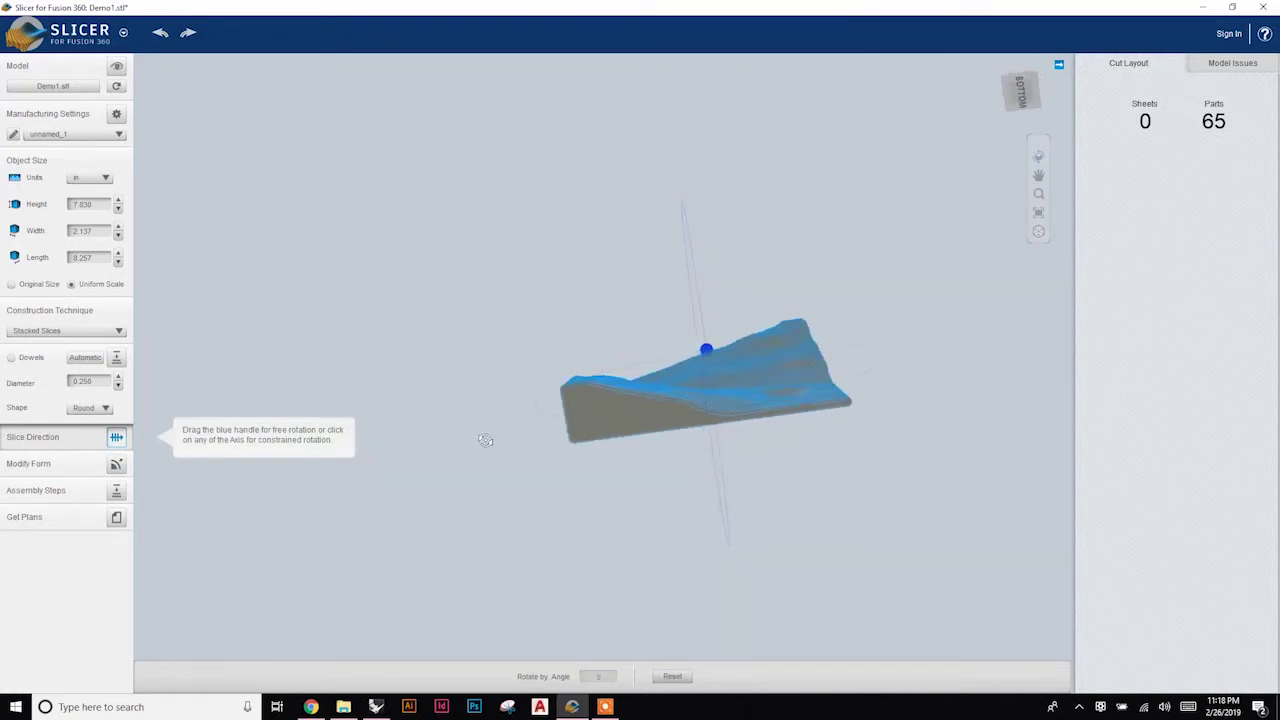
left_click_drag(523, 449, 571, 535)
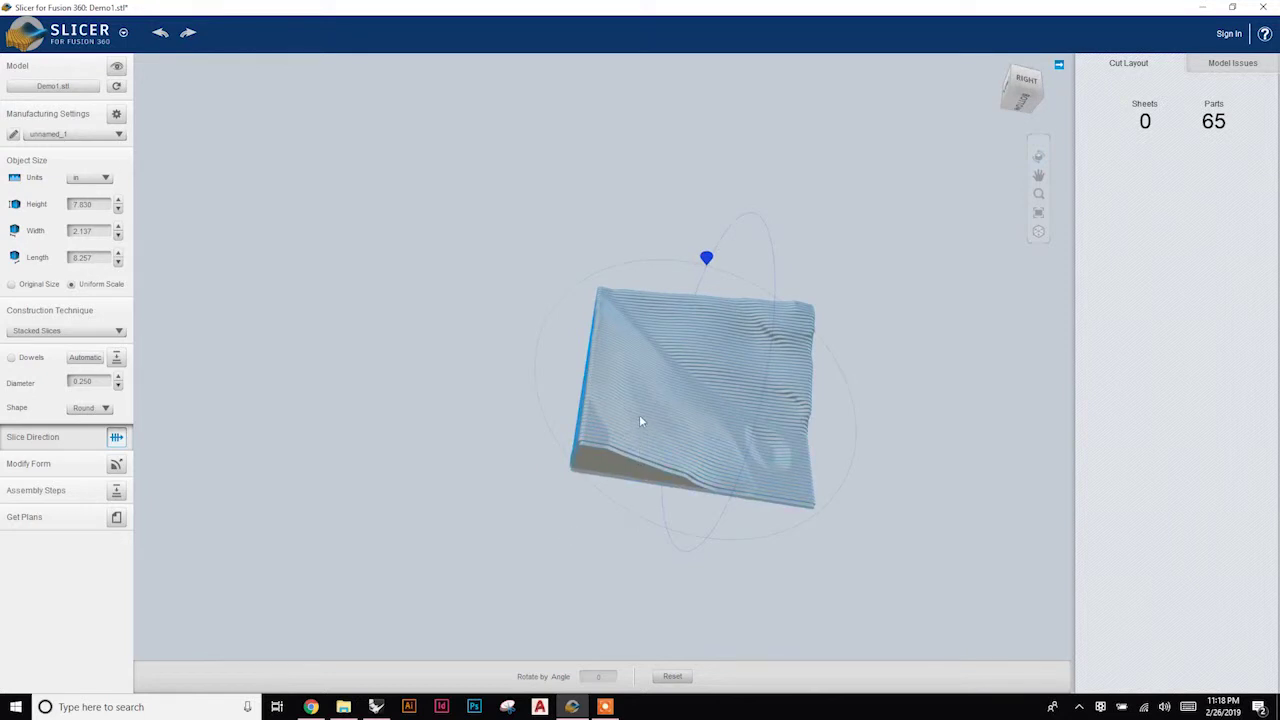
left_click(115, 438)
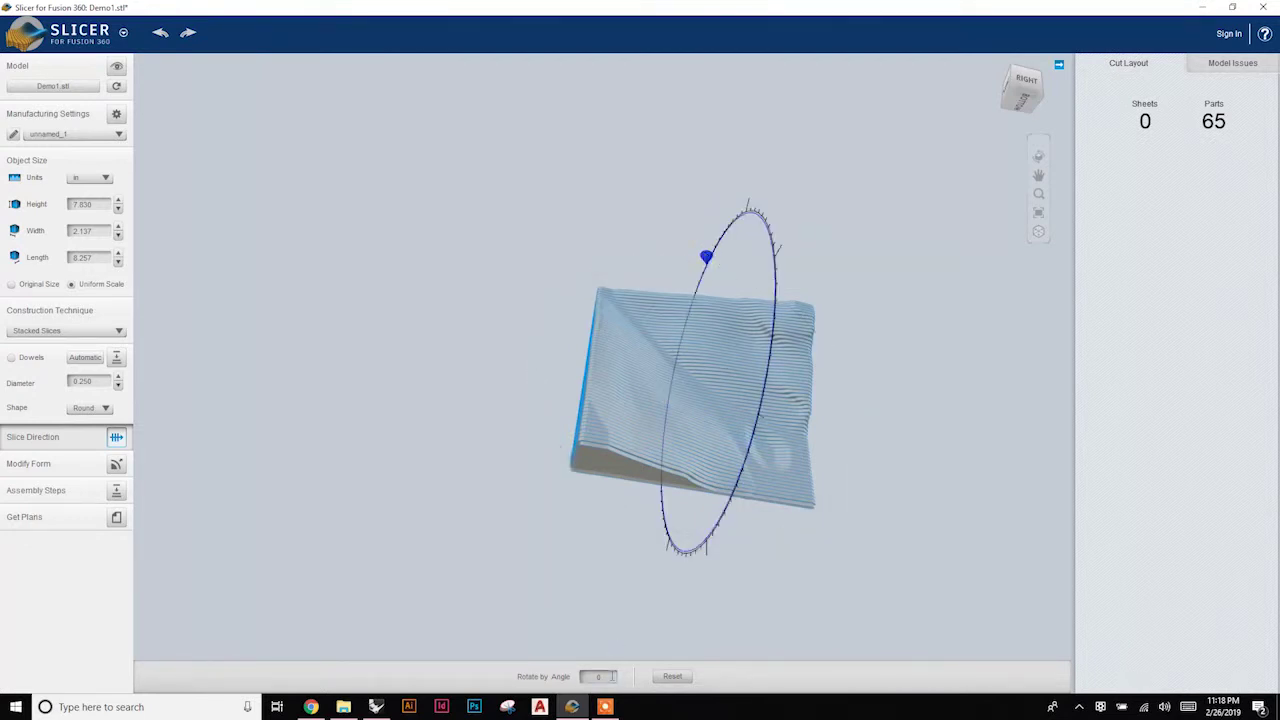
left_click(598, 676)
type("90")
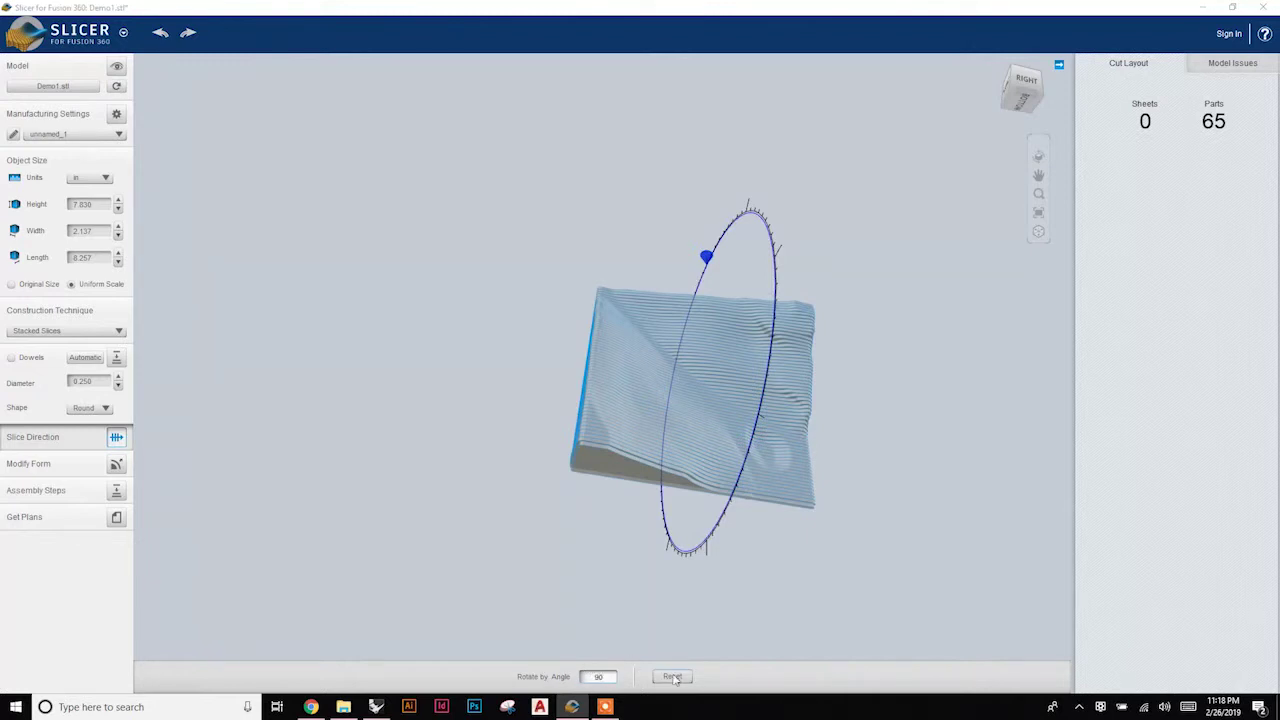
key("Return")
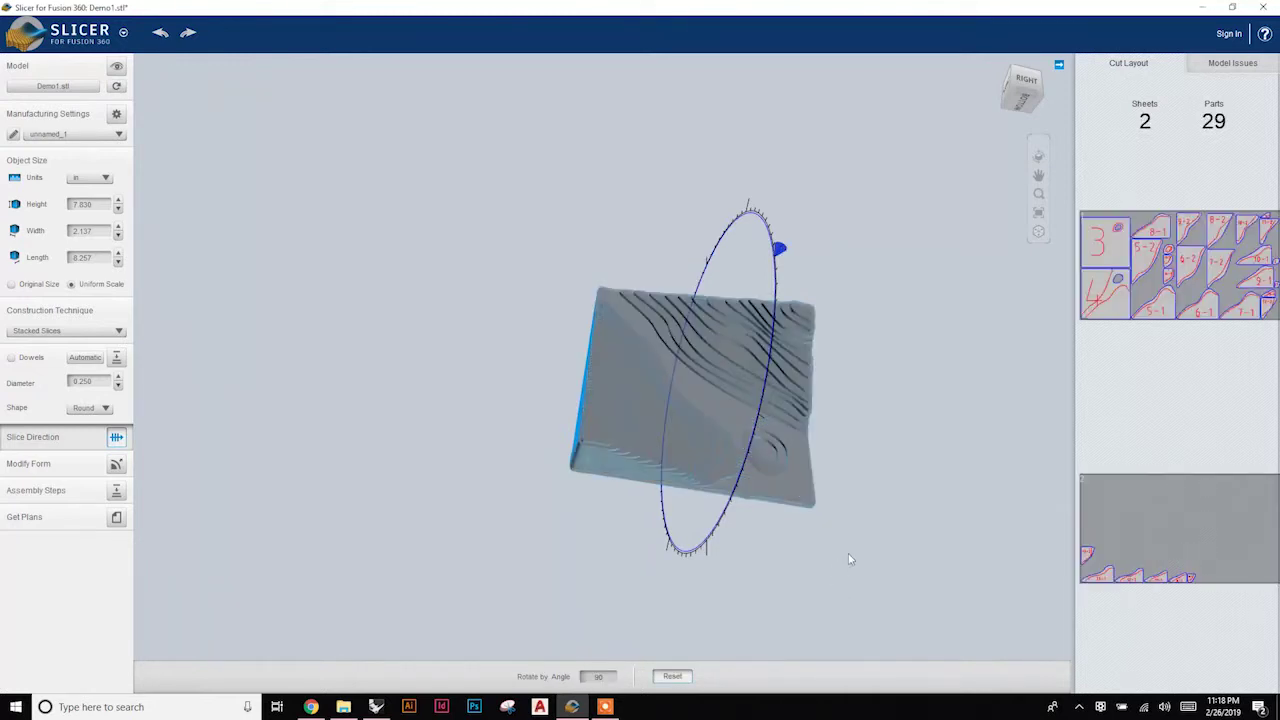
left_click_drag(848, 555, 451, 400)
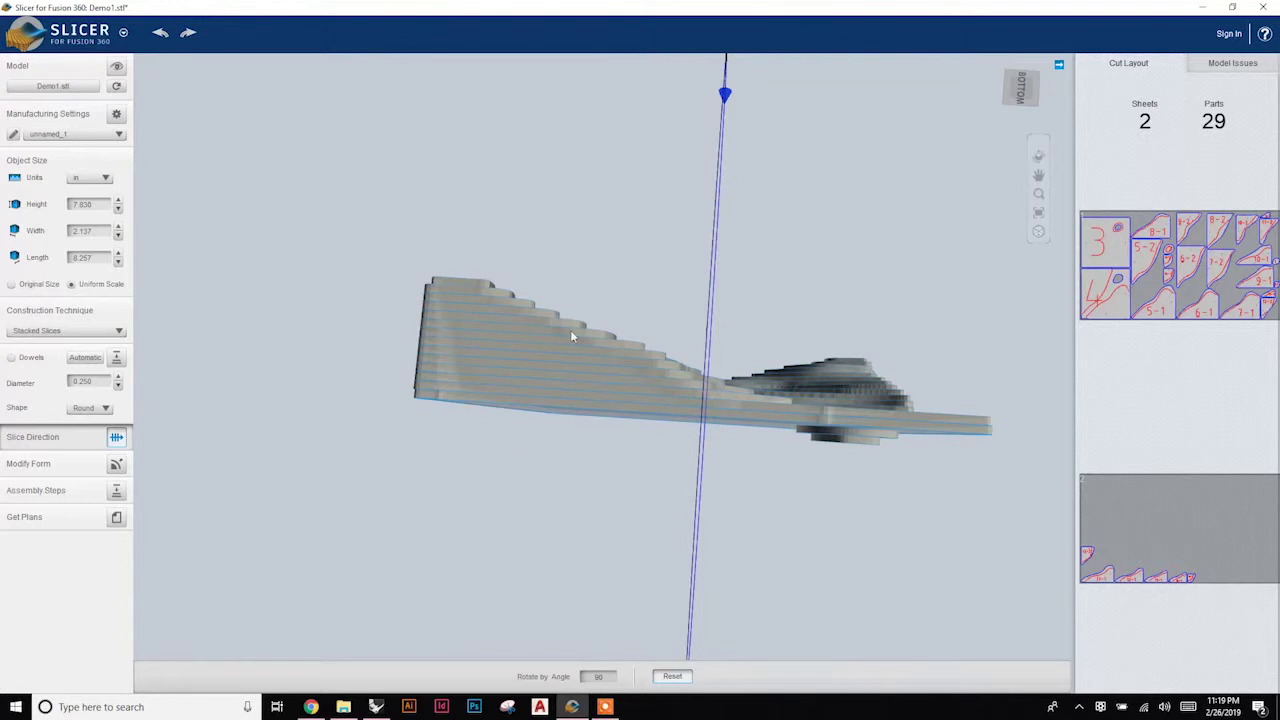
left_click_drag(570, 330, 522, 457)
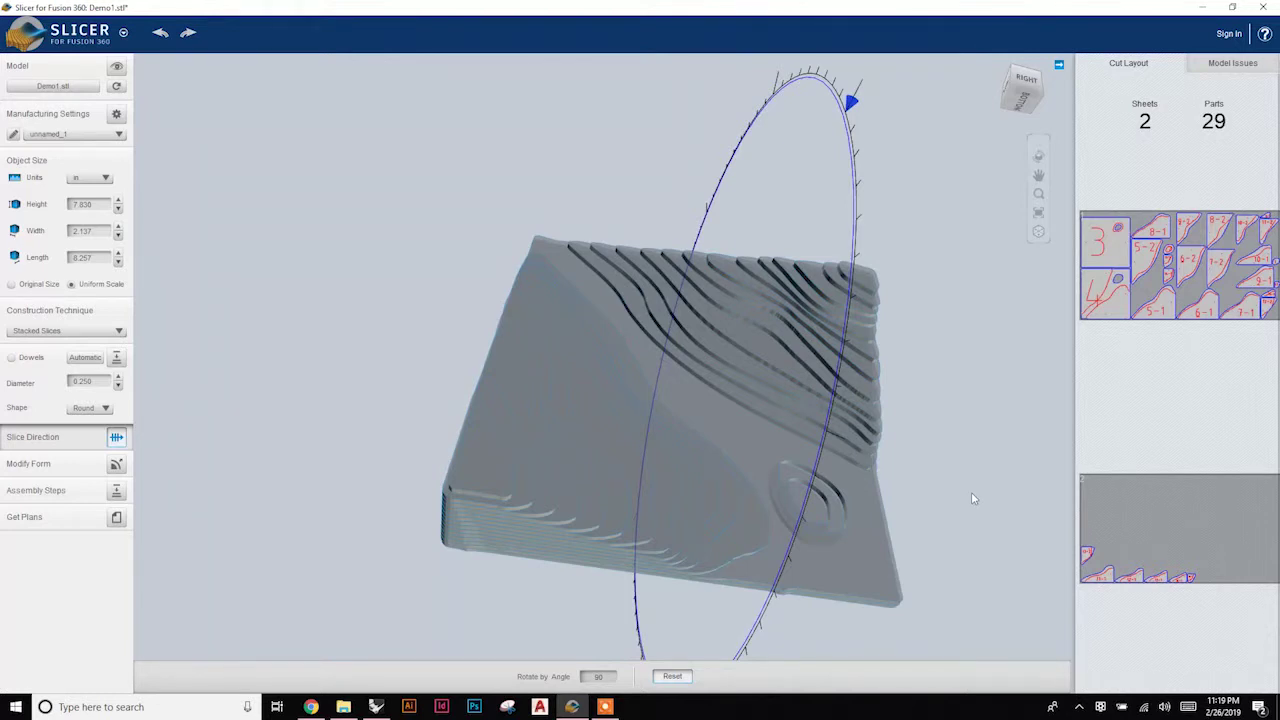
left_click_drag(584, 452, 770, 388)
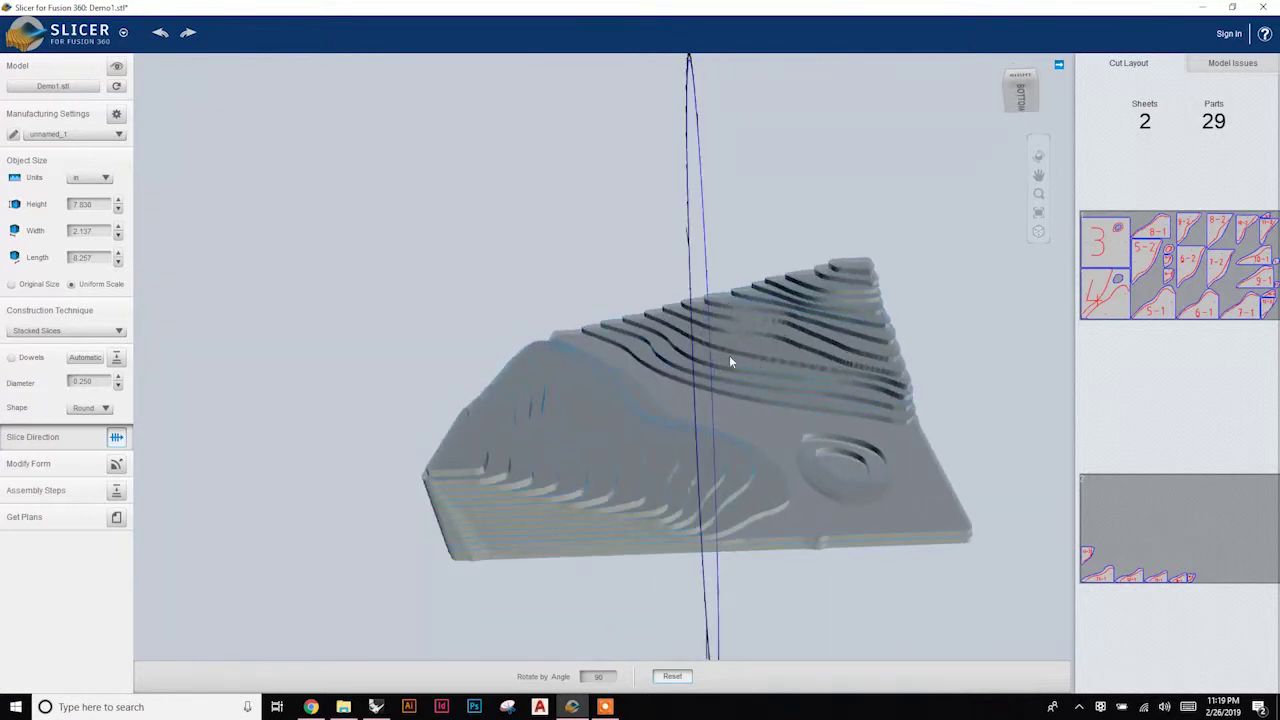
scroll(845, 488, "up", 5)
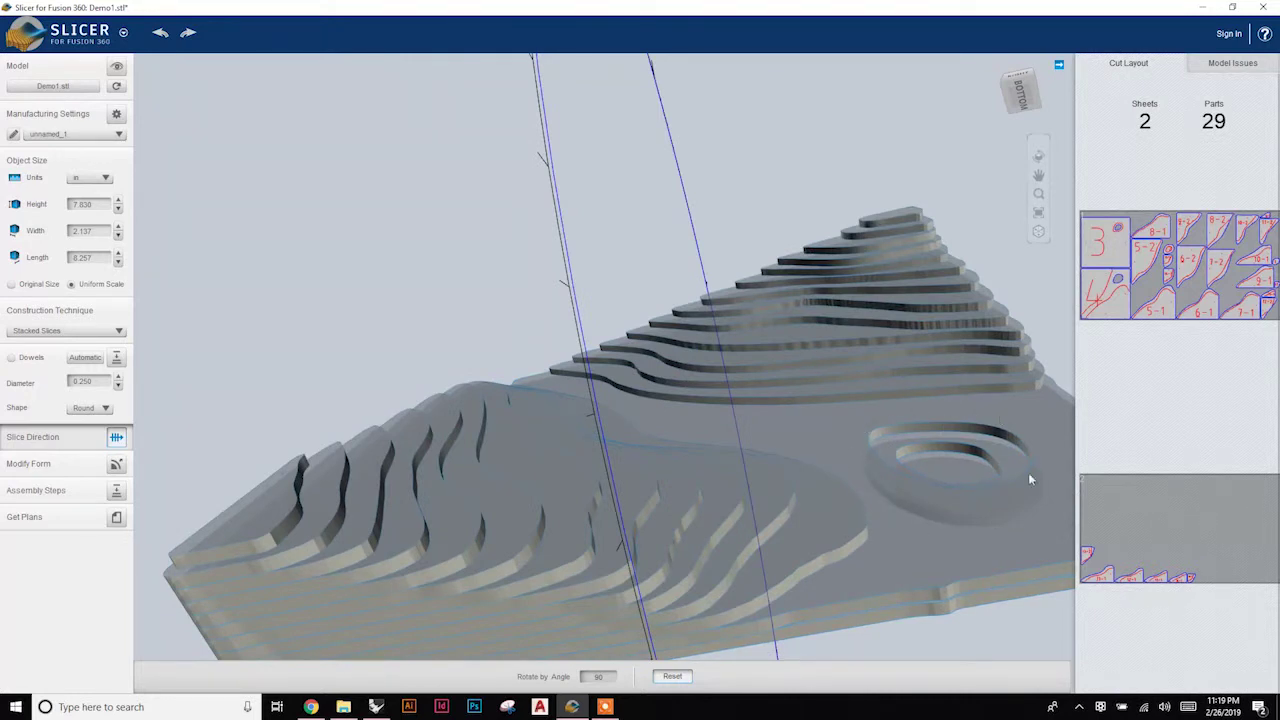
scroll(787, 430, "down", 5)
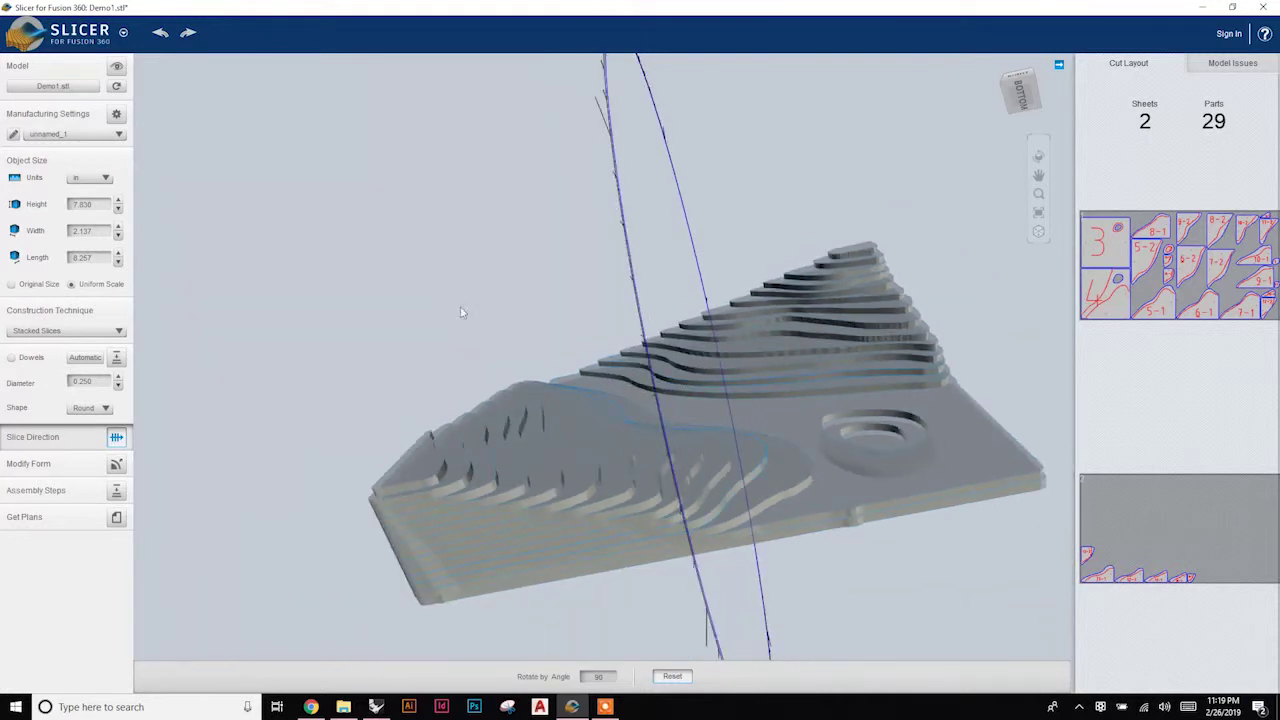
left_click_drag(552, 336, 632, 364)
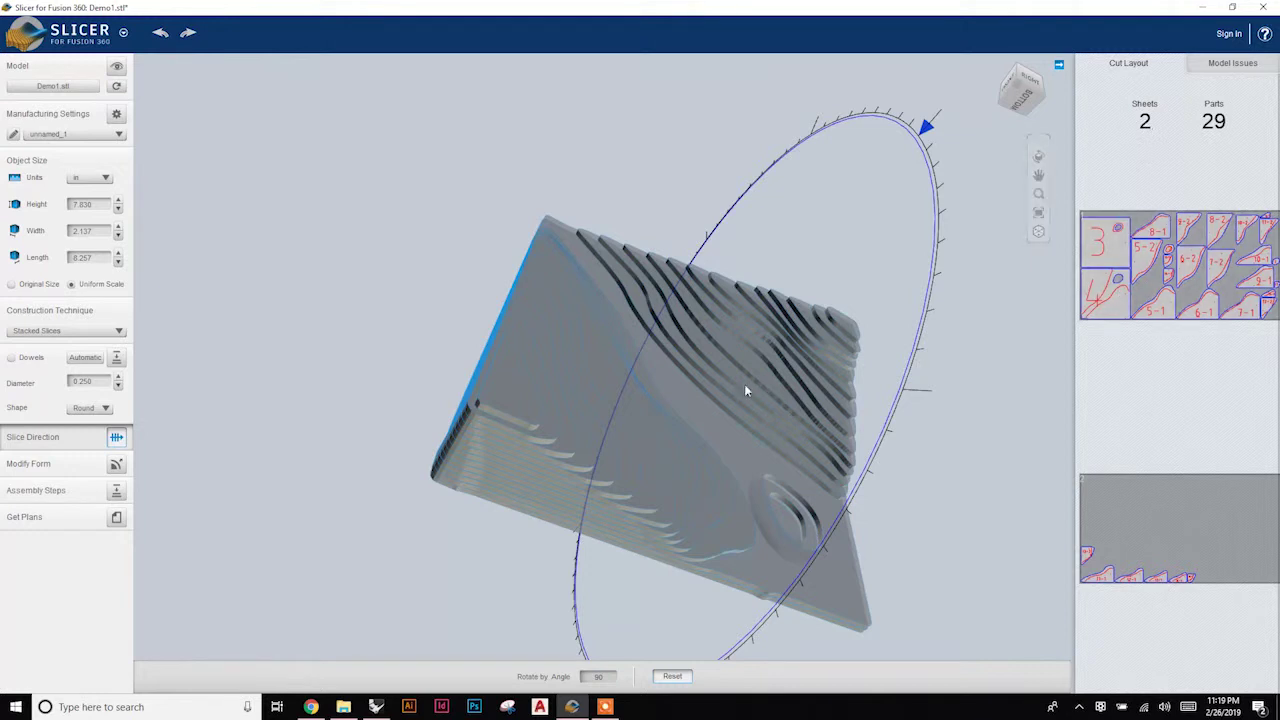
right_click_drag(606, 406, 743, 270)
right_click_drag(706, 459, 747, 391)
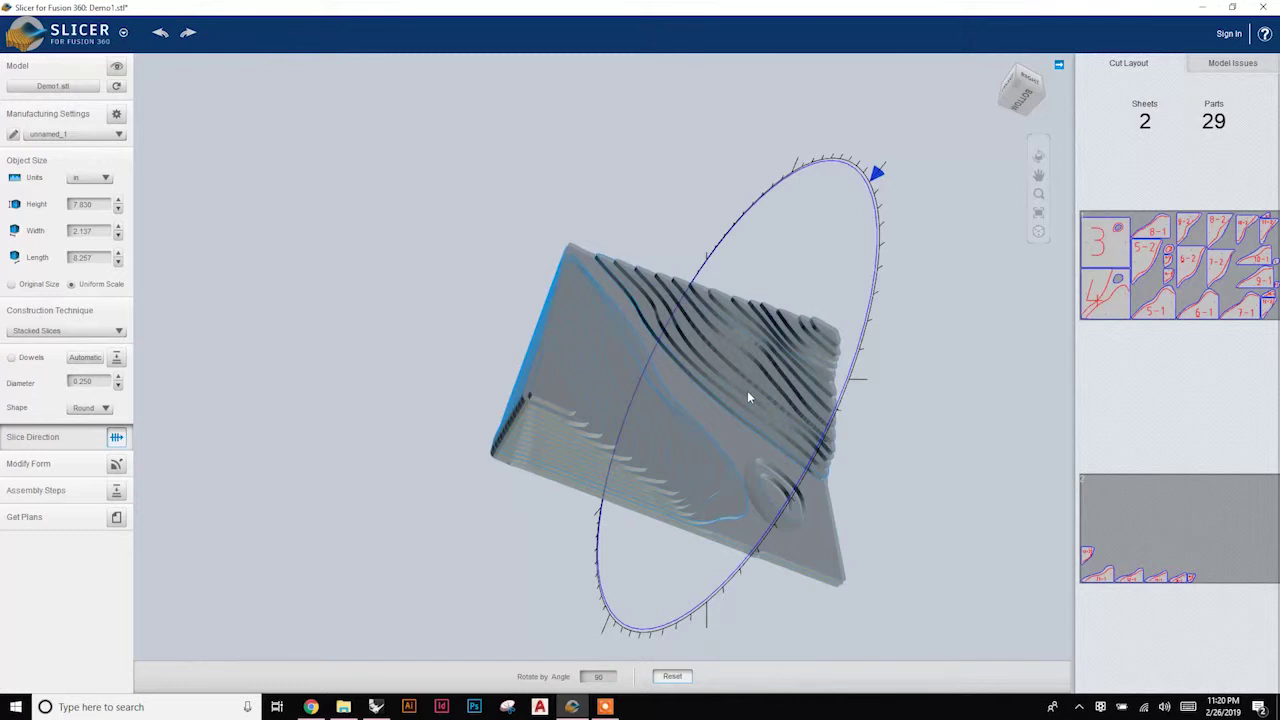
right_click_drag(681, 482, 1029, 371)
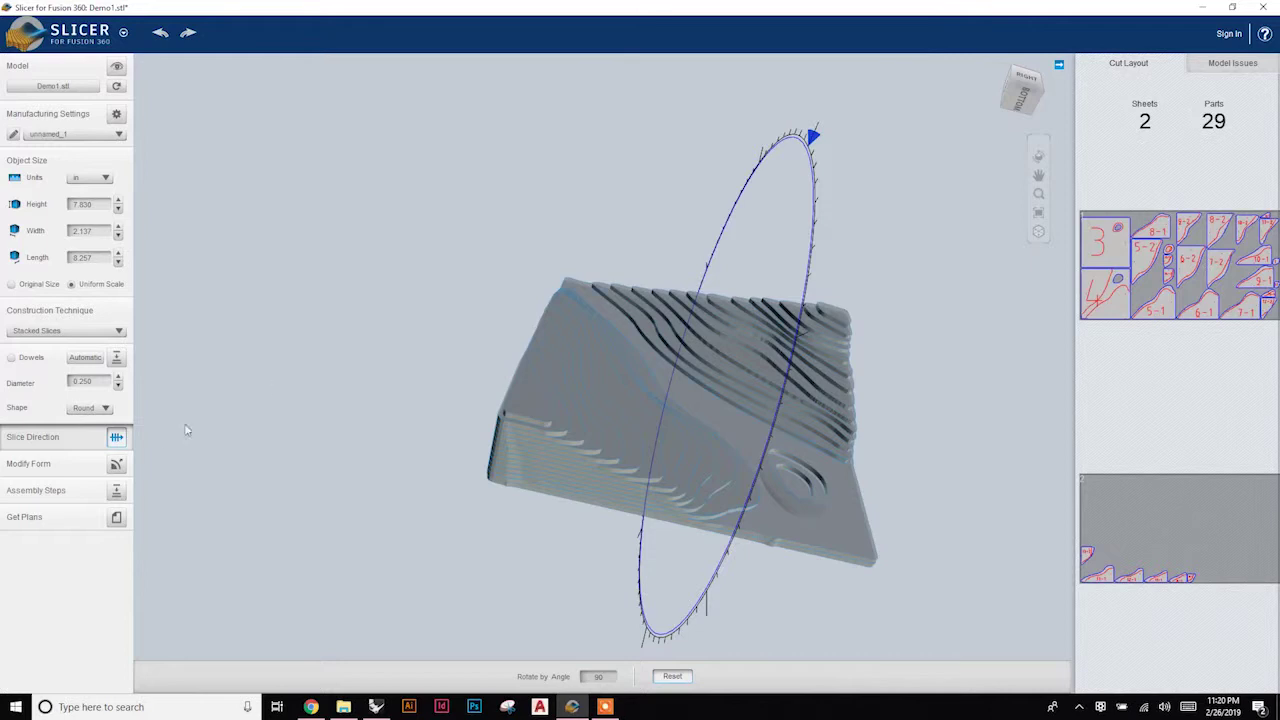
Scrub the assembly steps from the first part onward, then display the cut plans.
left_click(116, 492)
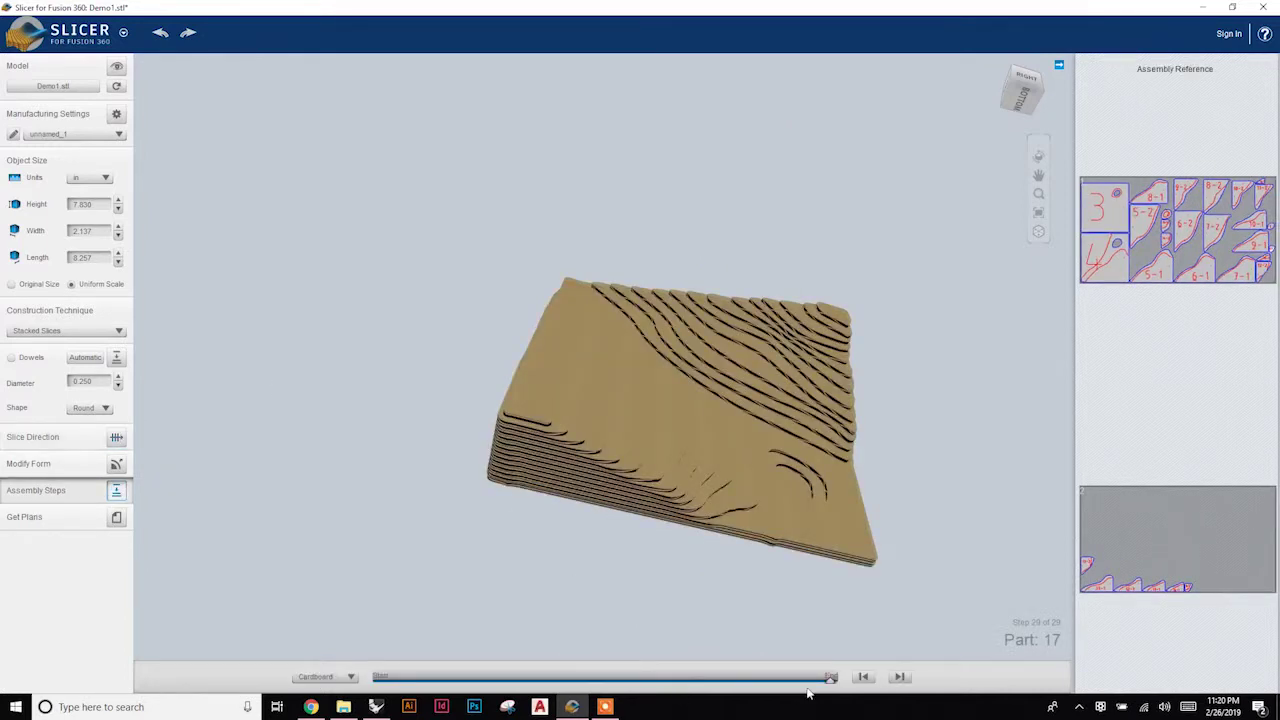
left_click(630, 680)
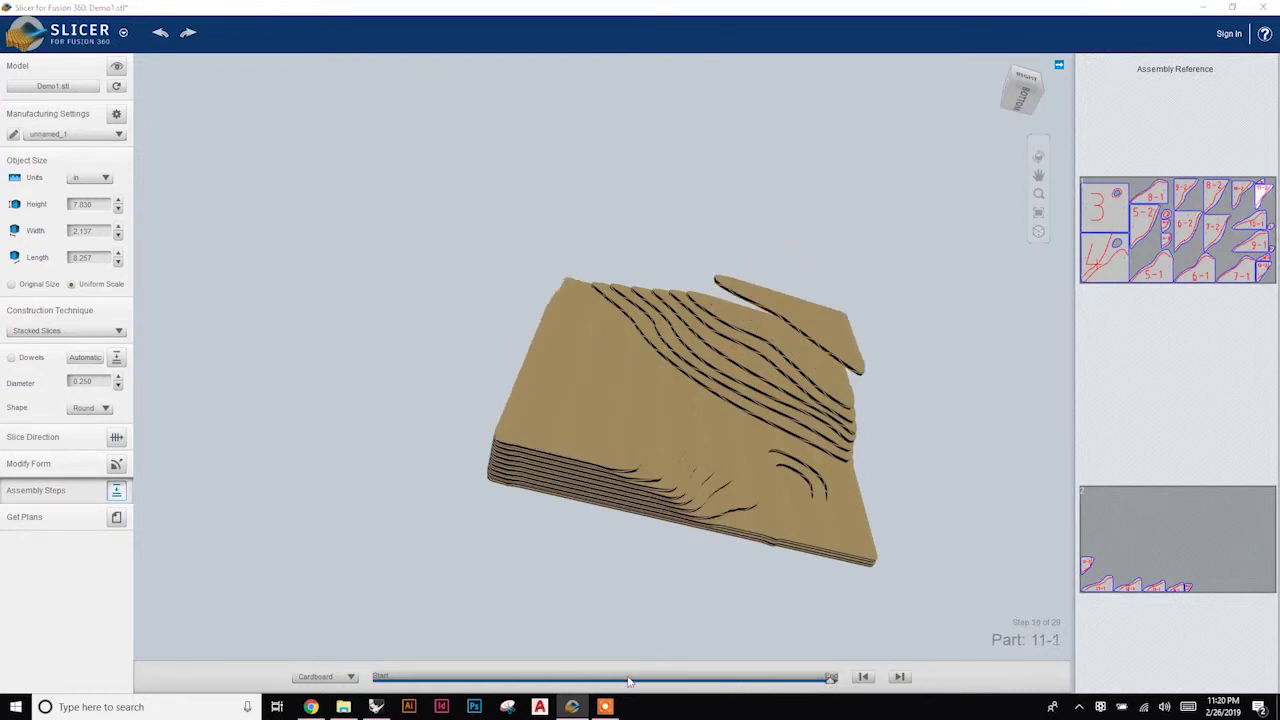
left_click(403, 680)
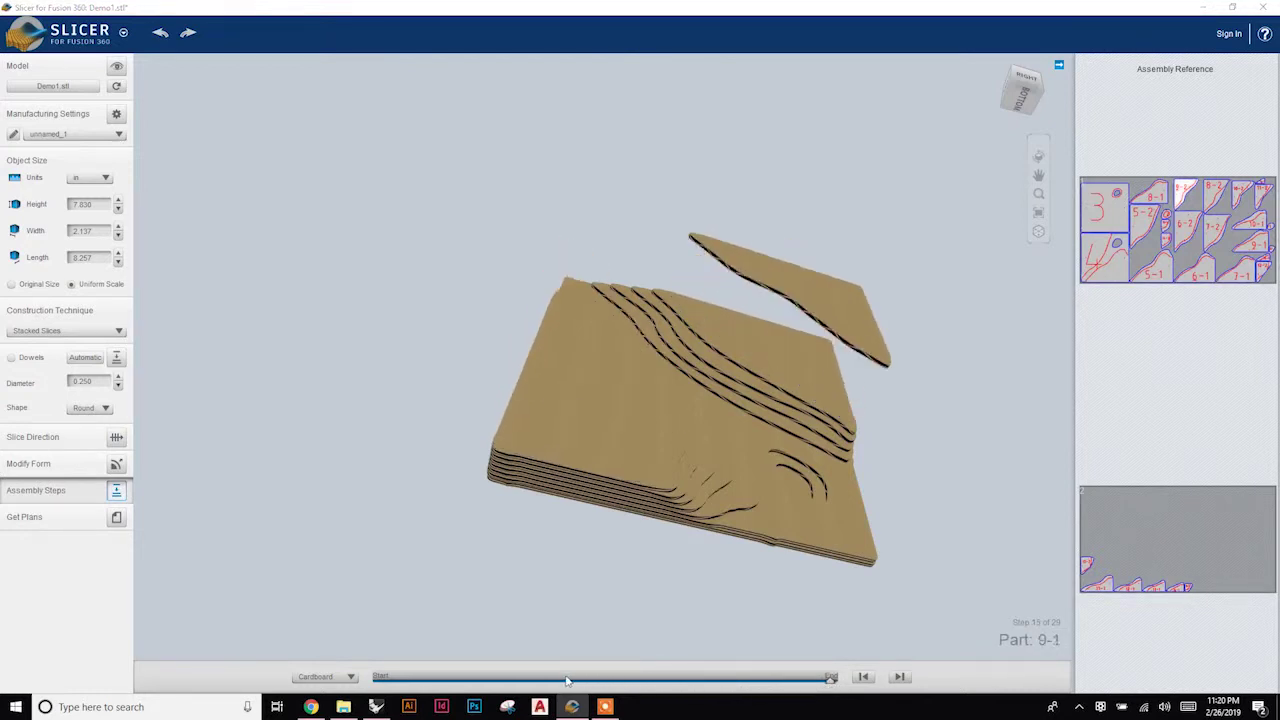
left_click(388, 680)
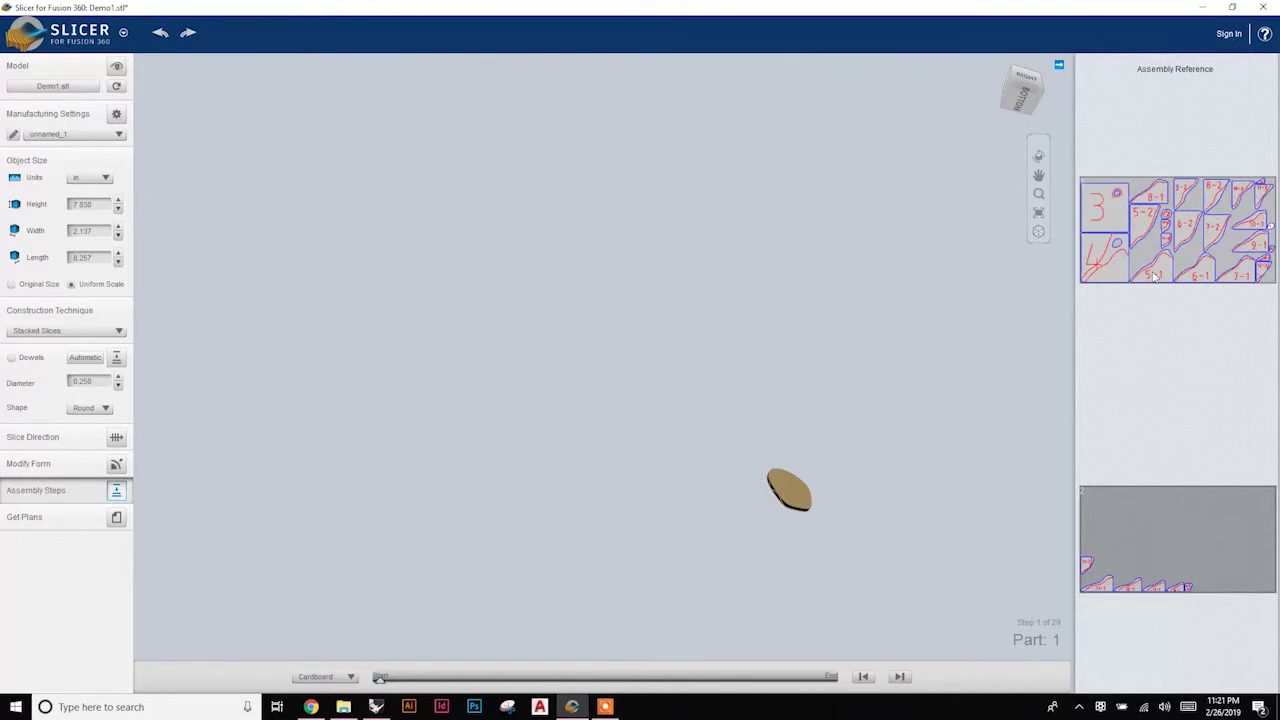
left_click_drag(392, 683, 459, 681)
left_click_drag(786, 508, 650, 443)
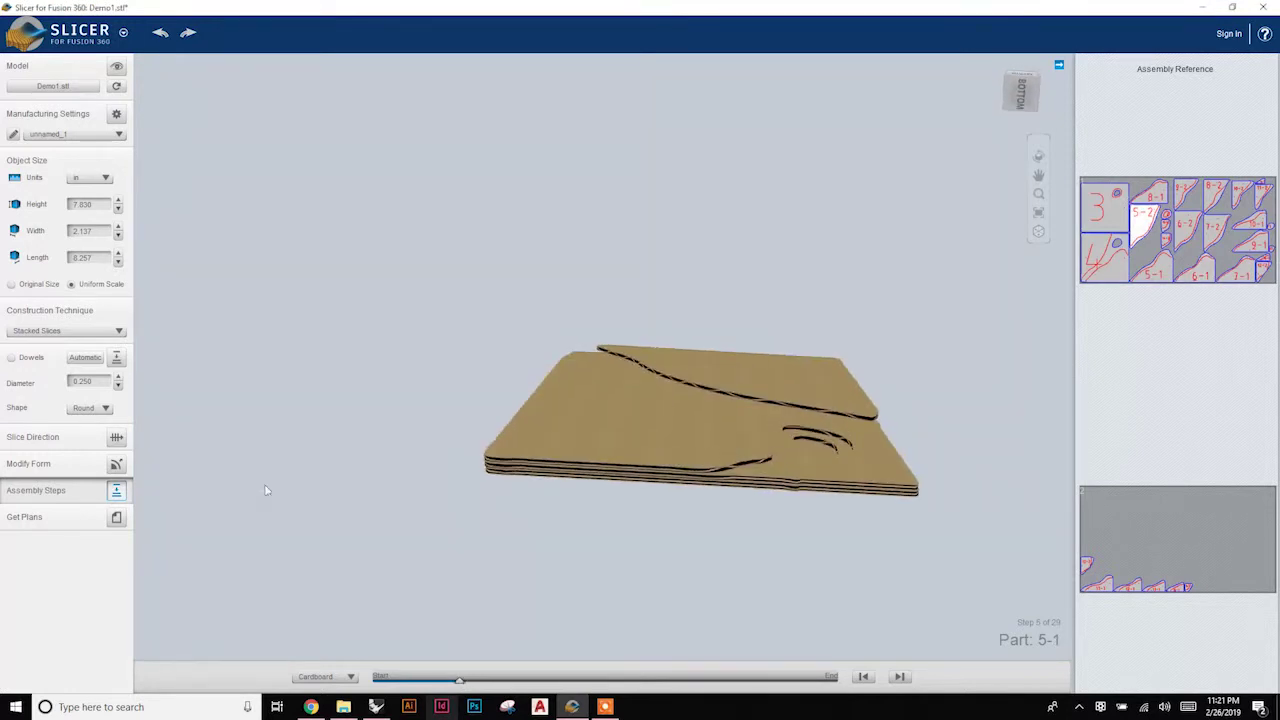
left_click(116, 518)
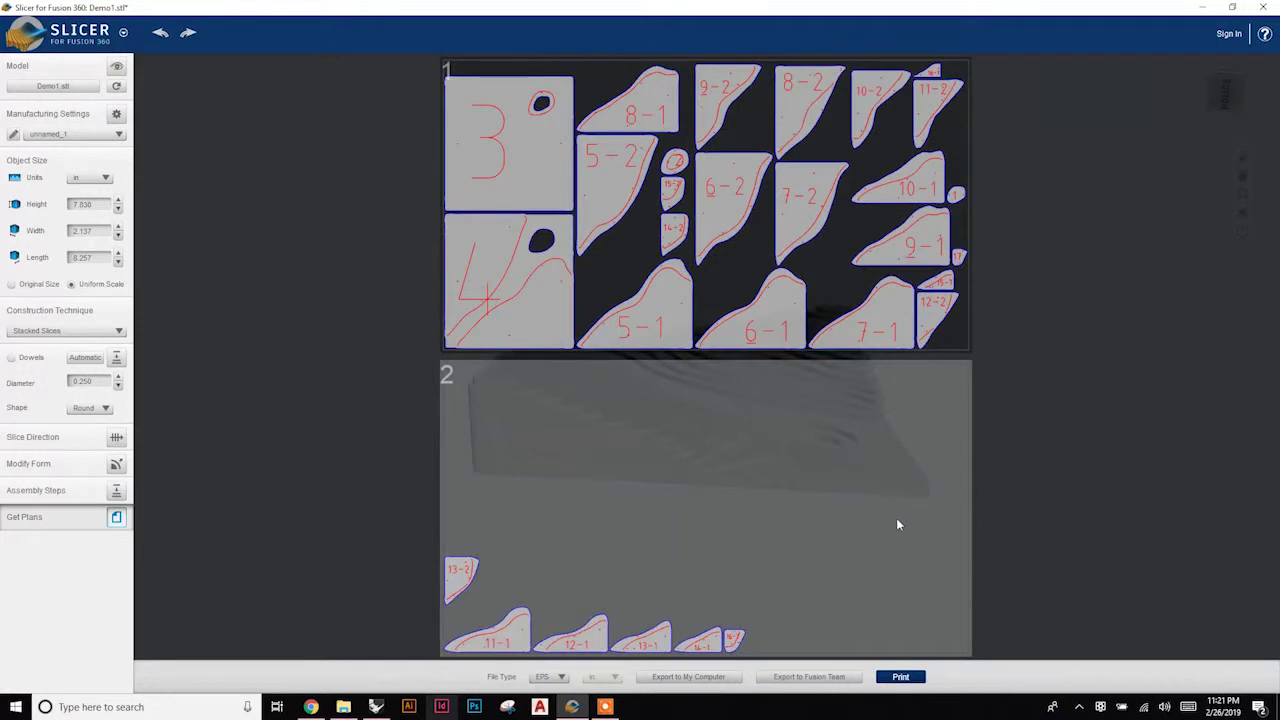
Export the cut plans as a PDF named DEmo1 to the DATA (D:) drive.
left_click(550, 677)
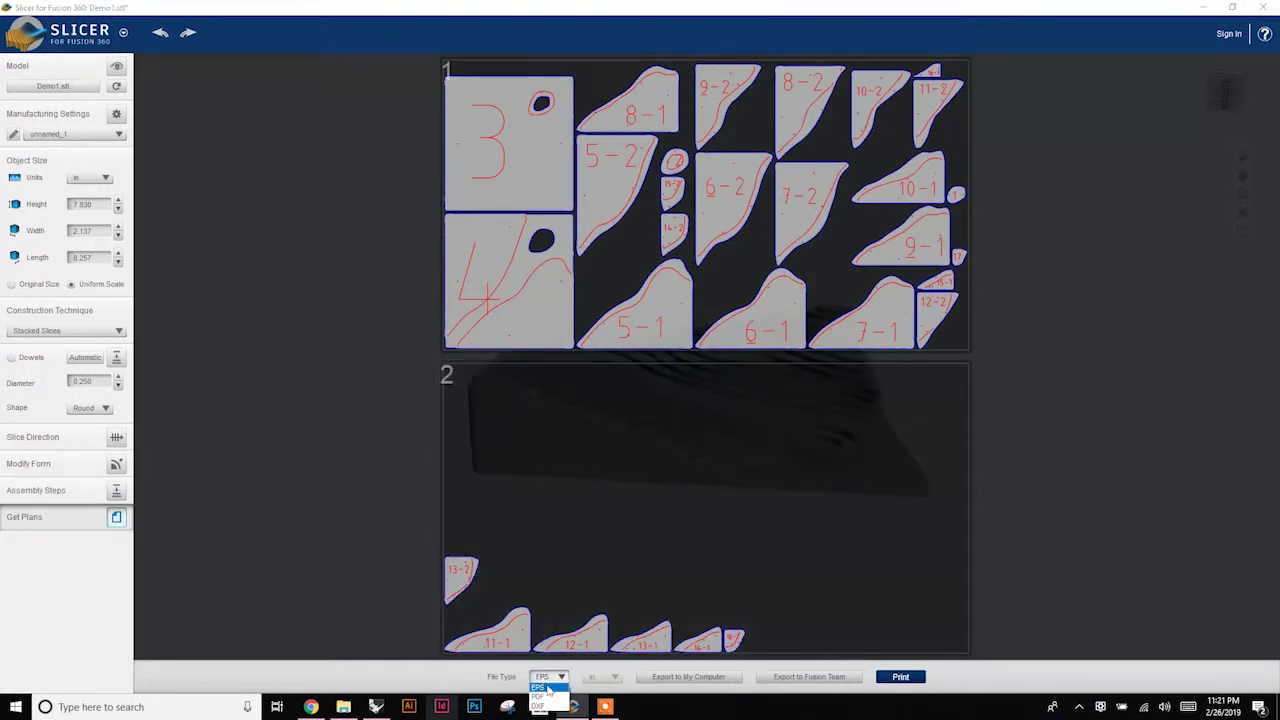
left_click(549, 695)
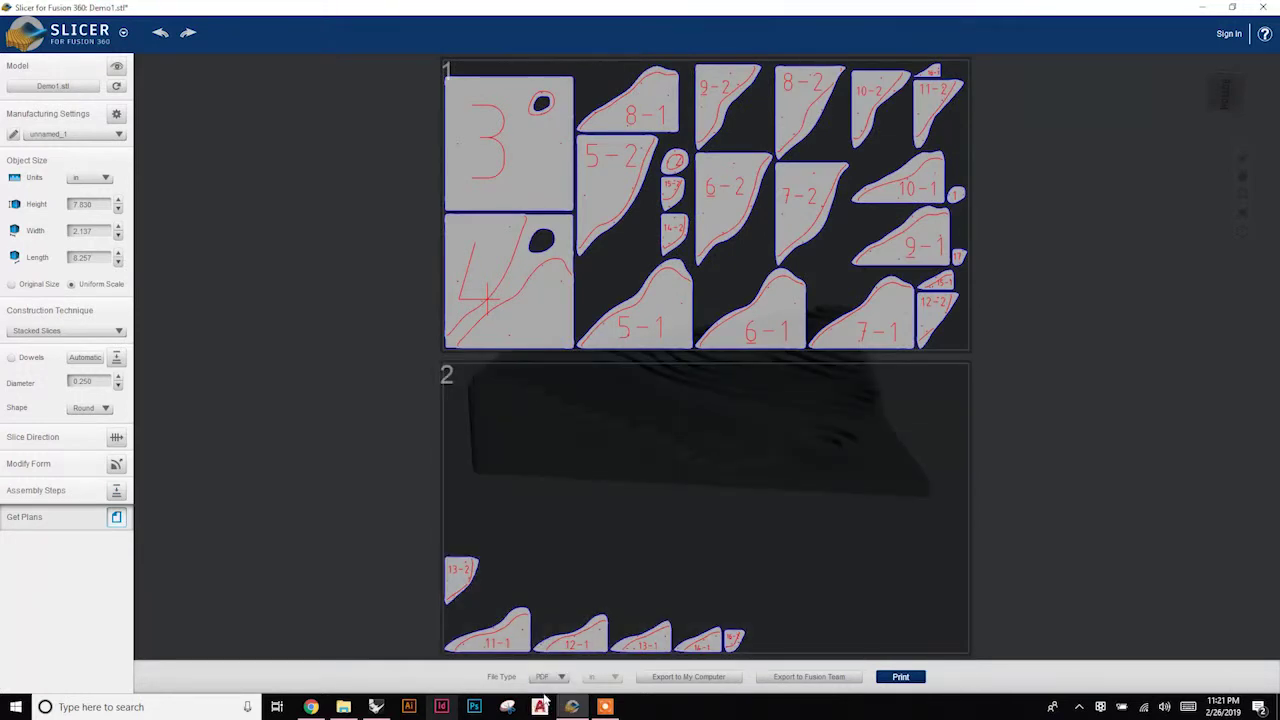
left_click(664, 679)
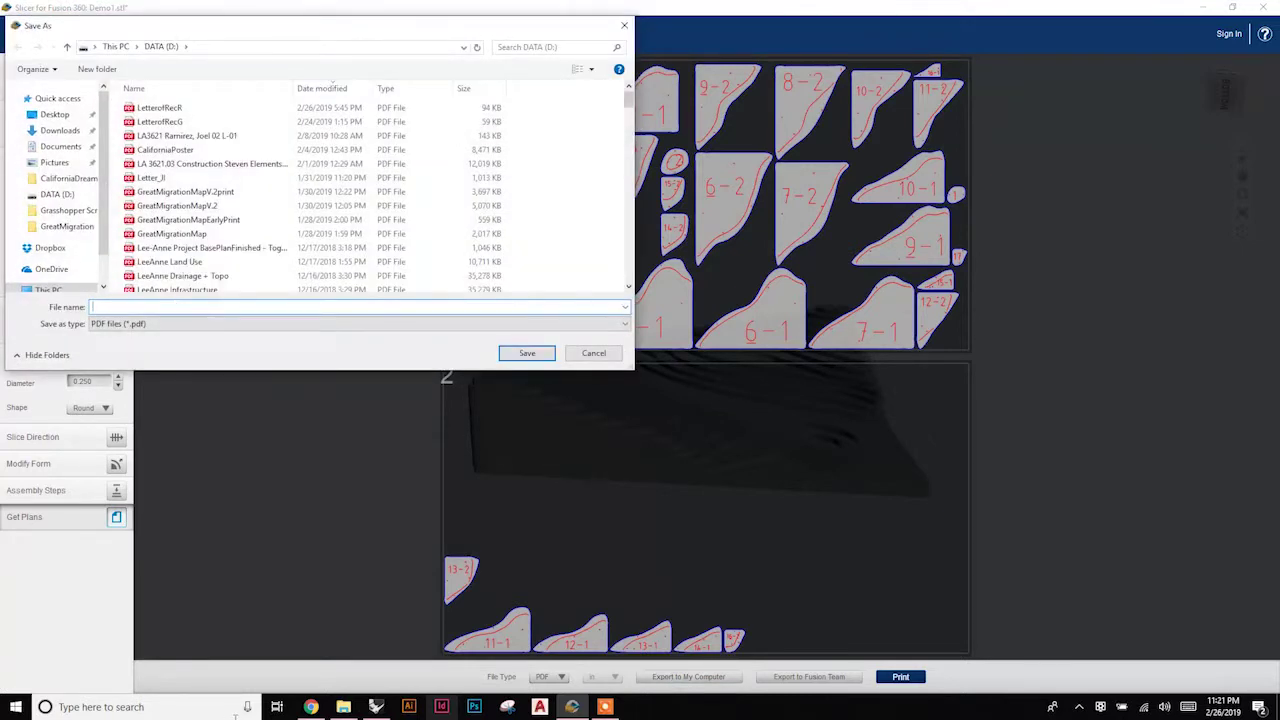
type("DEmo1")
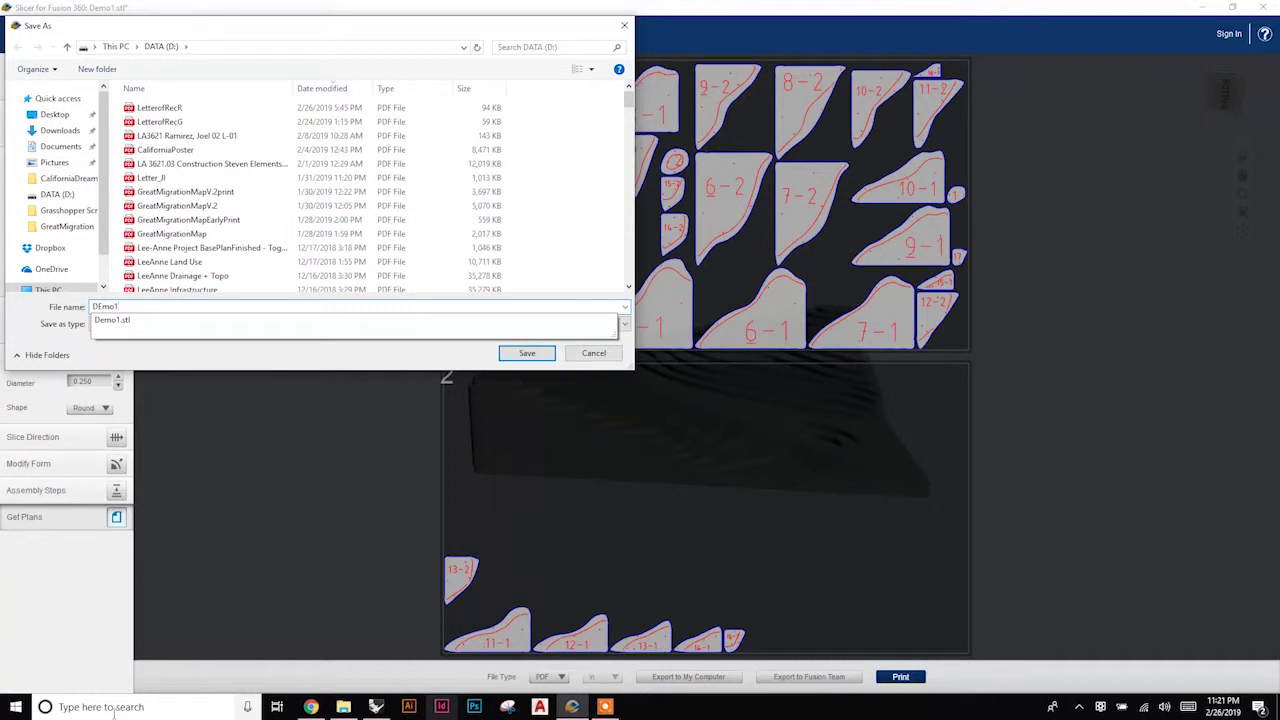
left_click(529, 353)
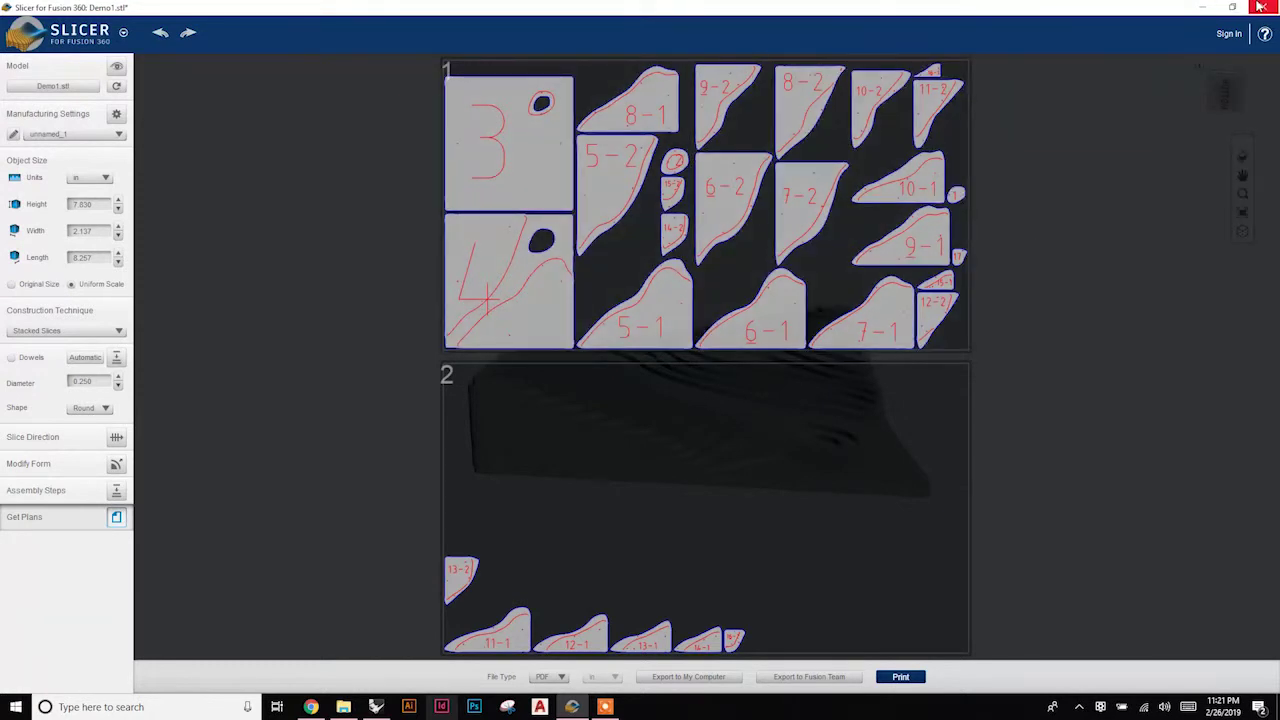
Close Slicer without saving and switch to the AutoCAD drawing with the imported sheets.
left_click(1263, 8)
left_click(739, 370)
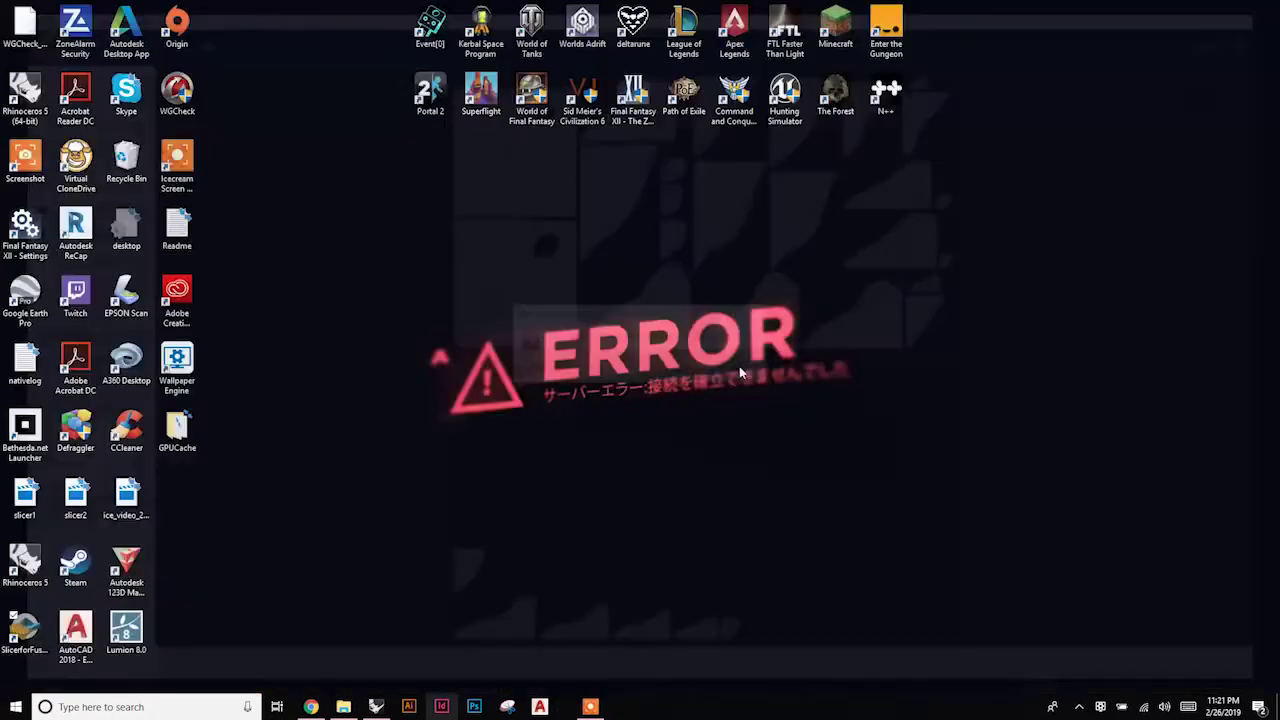
left_click(539, 707)
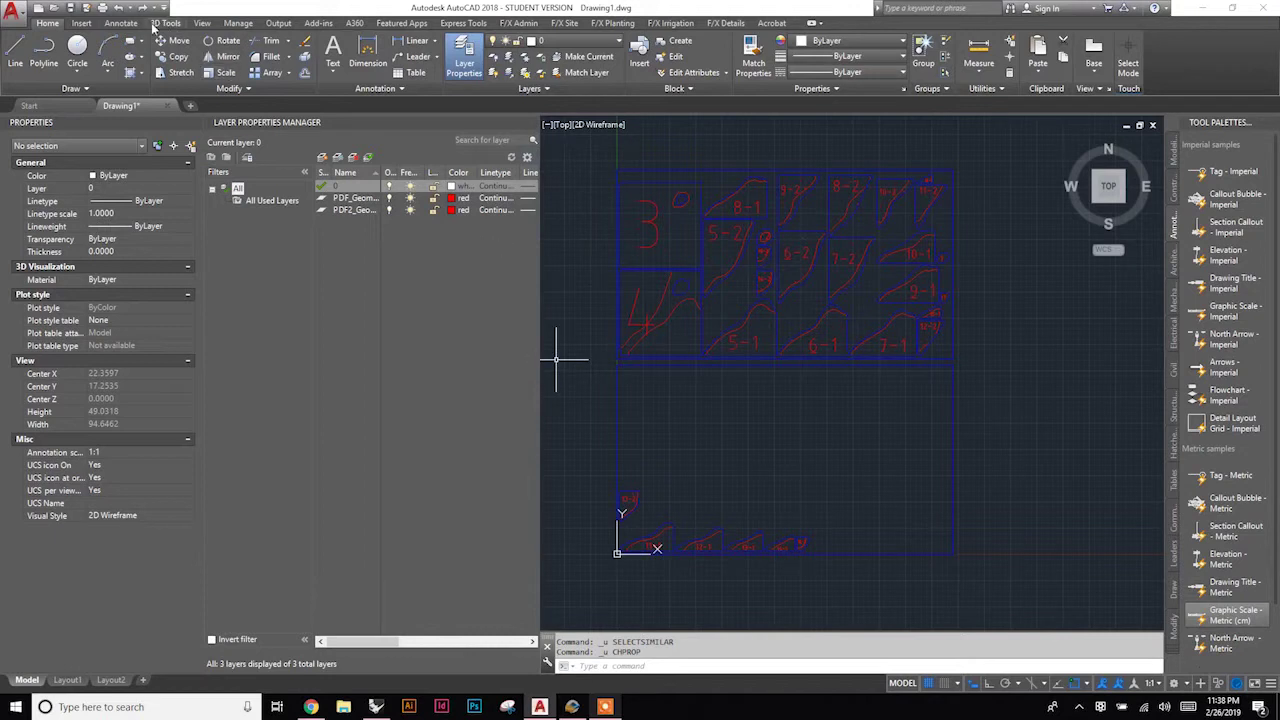
left_click(81, 22)
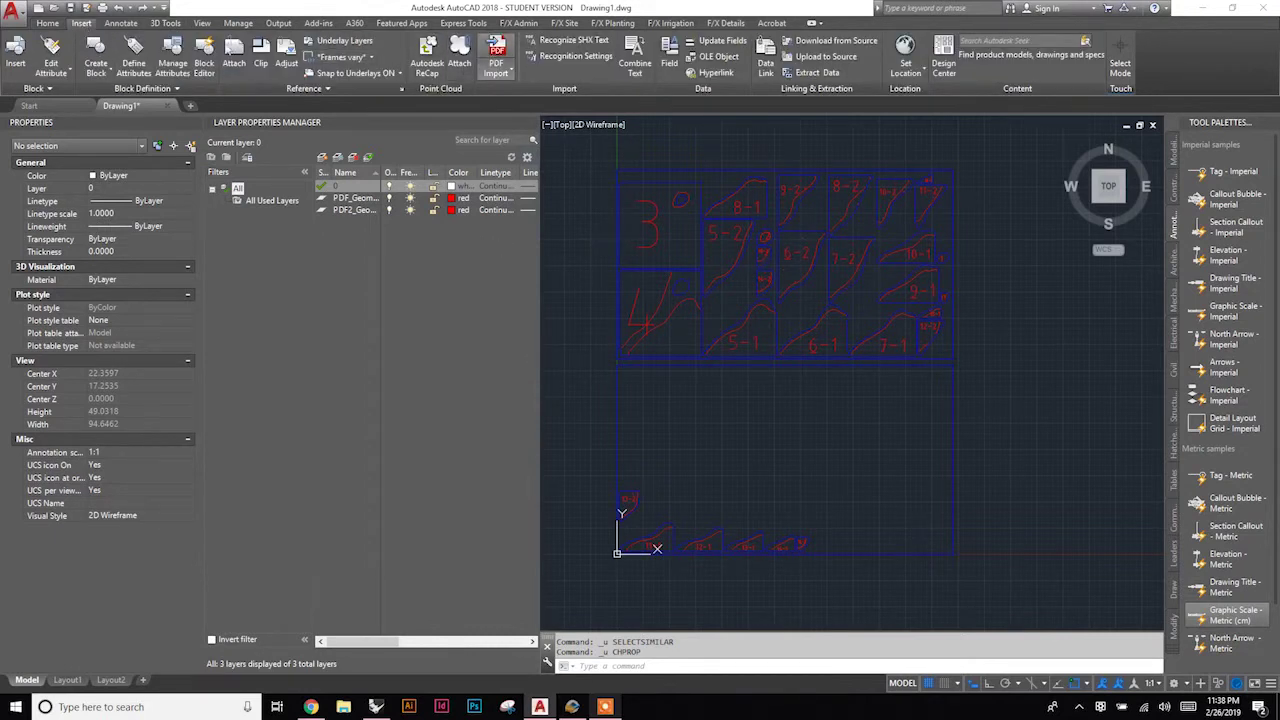
left_click(47, 22)
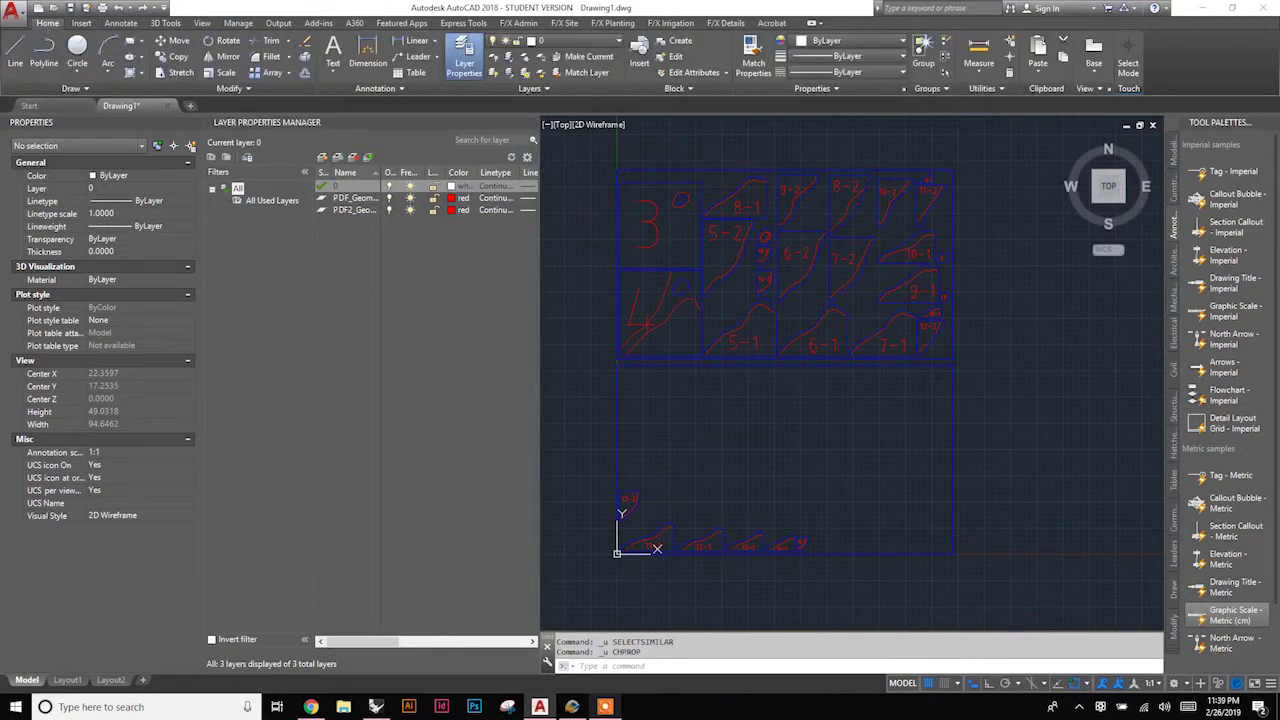
Use SELECTSIMILAR on the lower sheet rectangle to turn all outline polylines Green.
left_click(790, 428)
type("selectsimilar")
key("Return")
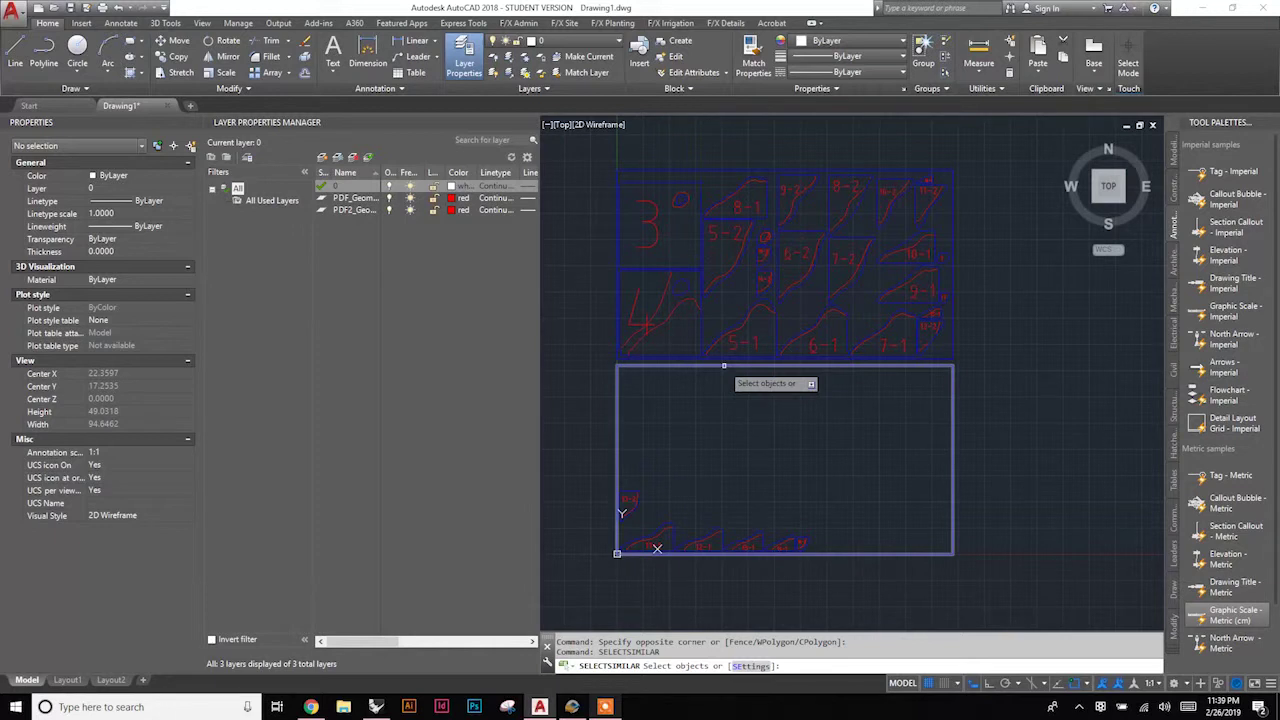
left_click(724, 366)
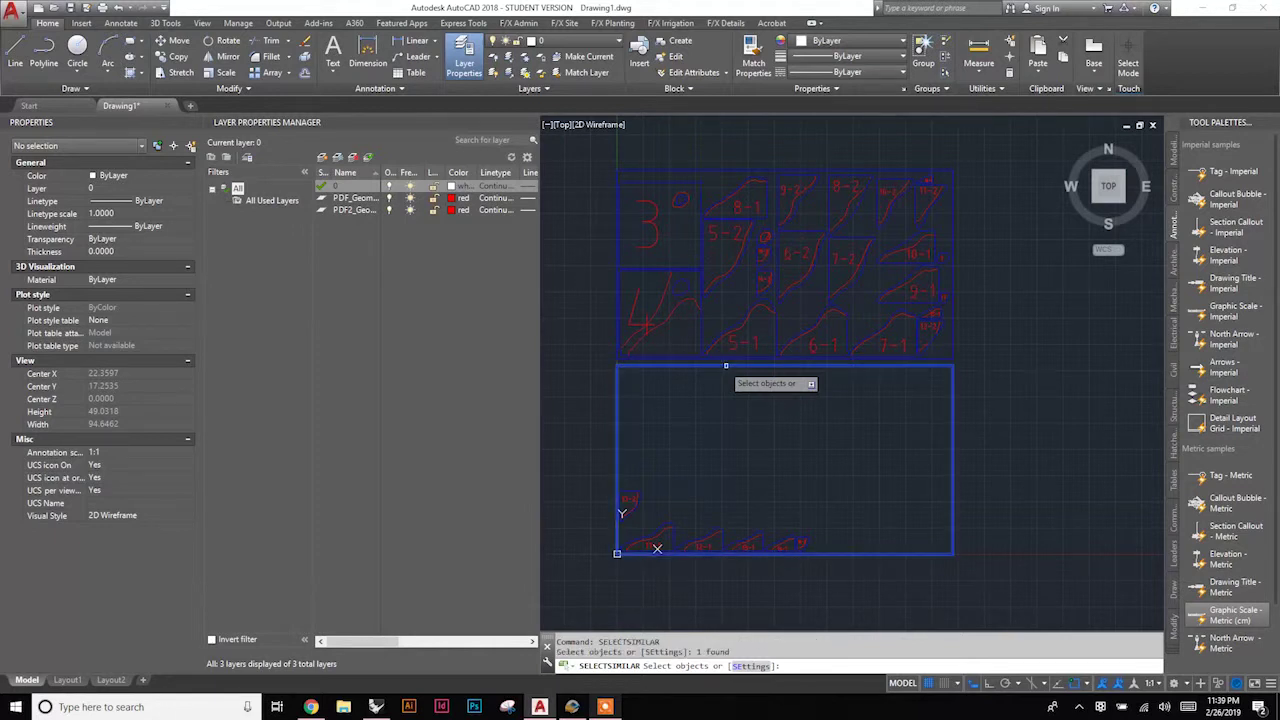
right_click(743, 416)
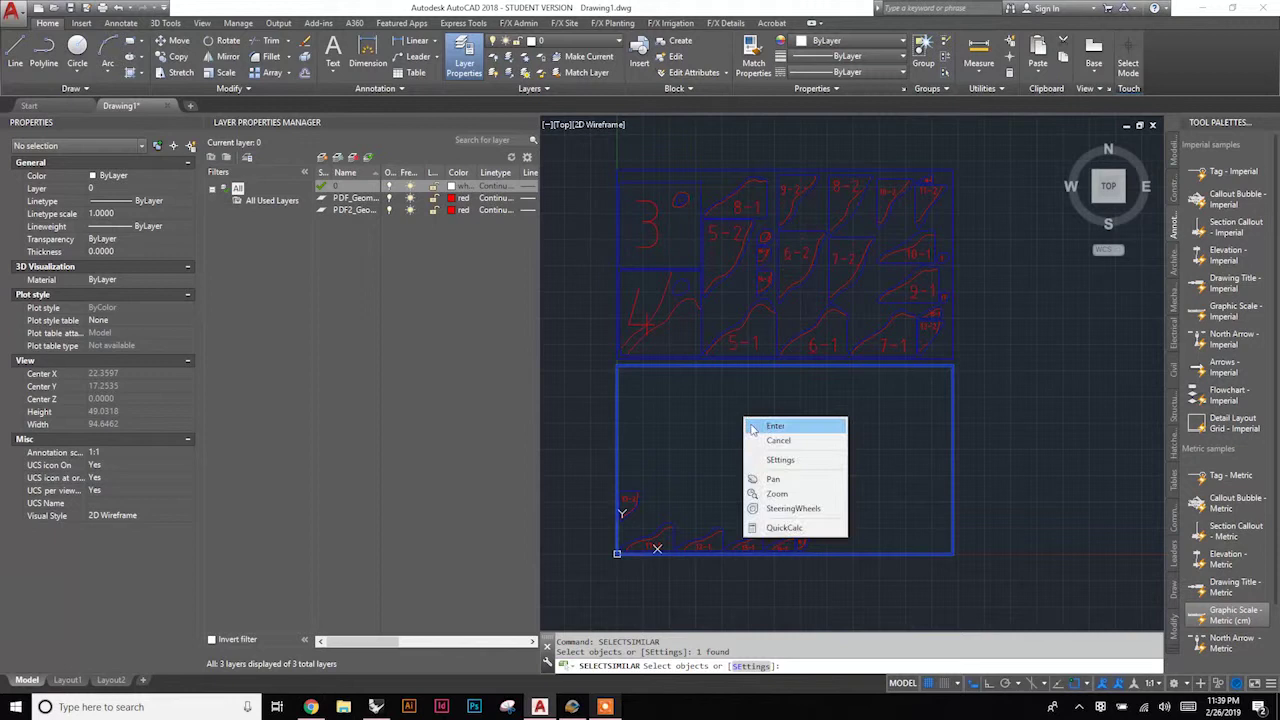
left_click(748, 424)
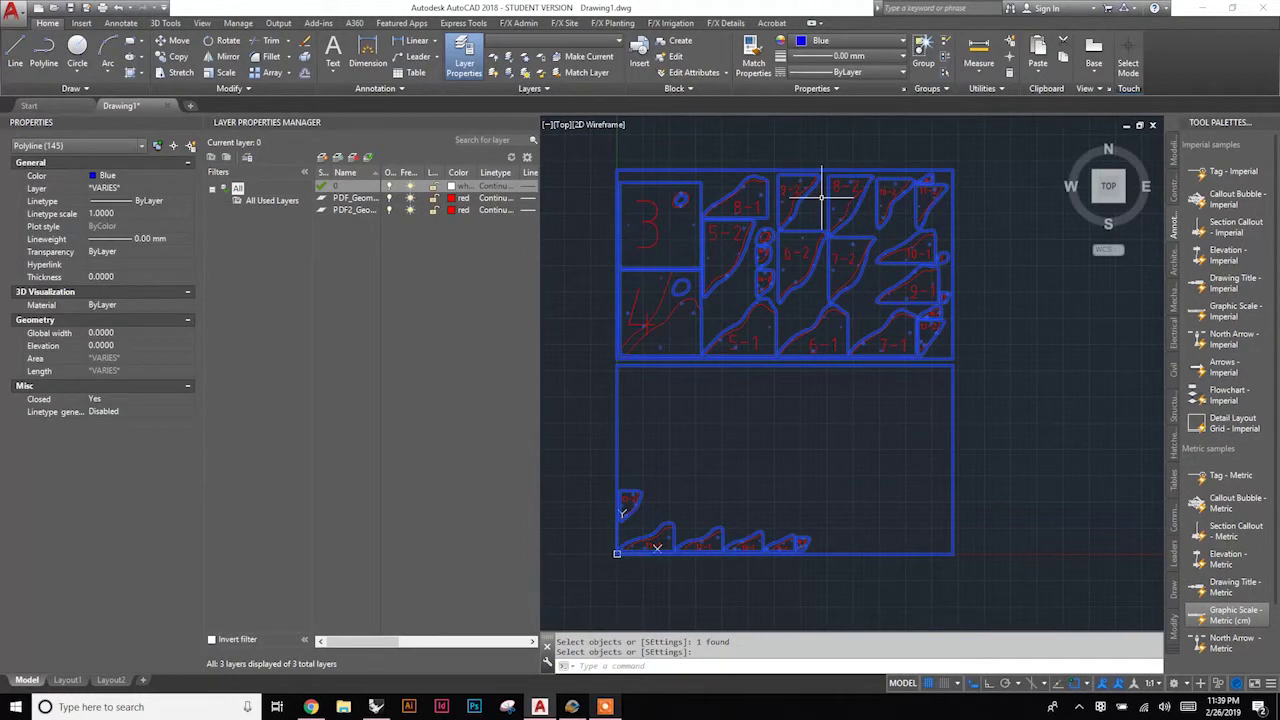
left_click(846, 42)
left_click(816, 176)
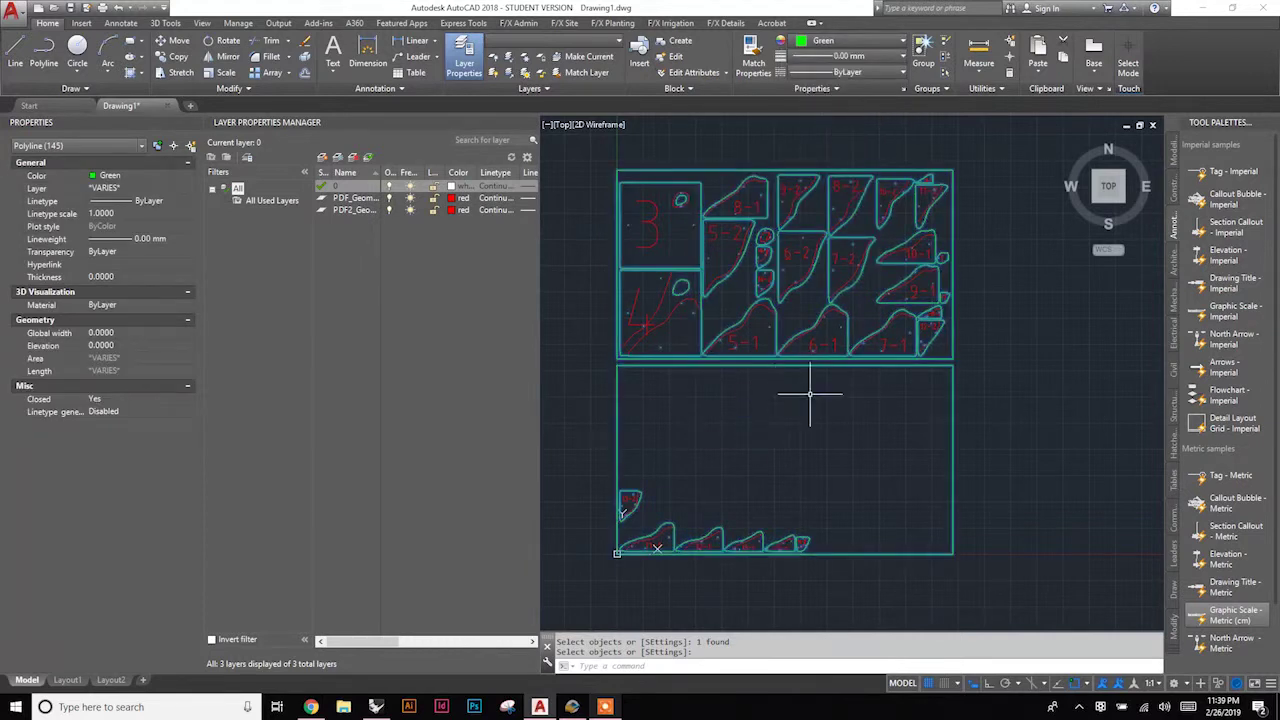
key("Escape")
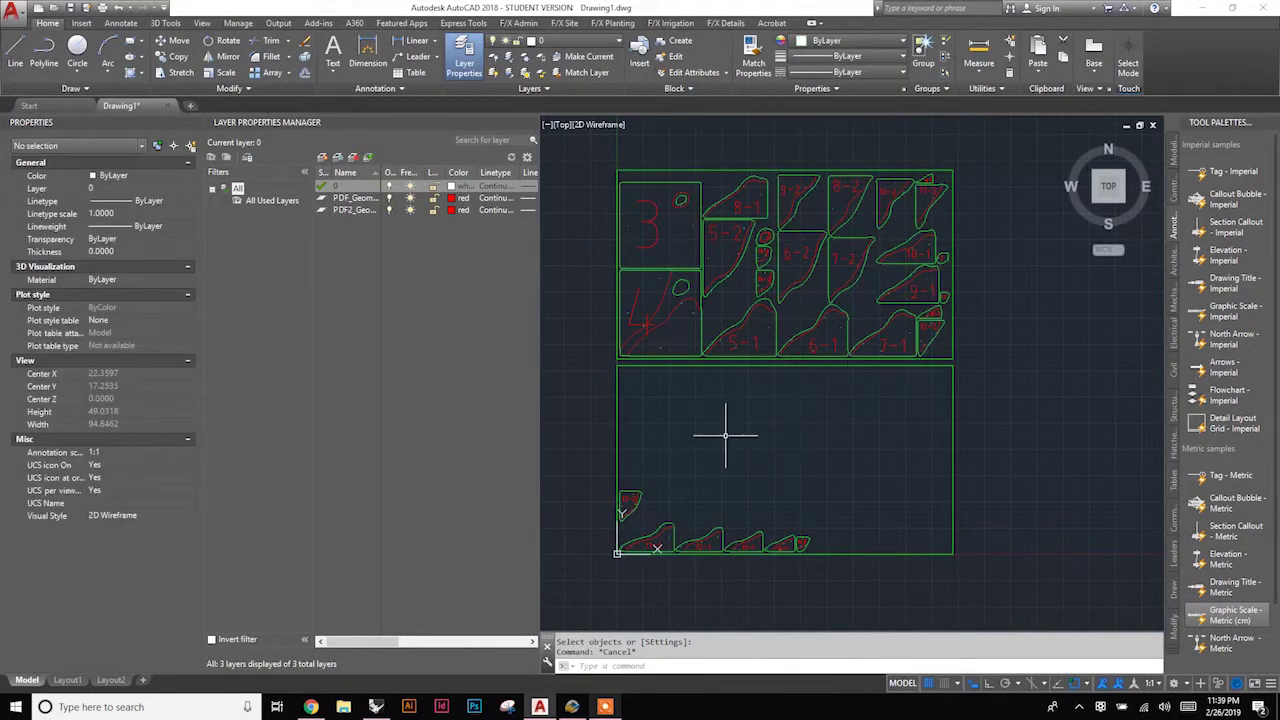
Select all etch lines with SELECTSIMILAR, plus the 8-1 label and the remaining piece labels.
right_click(752, 443)
left_click(770, 437)
left_click(651, 318)
right_click(657, 330)
left_click(665, 340)
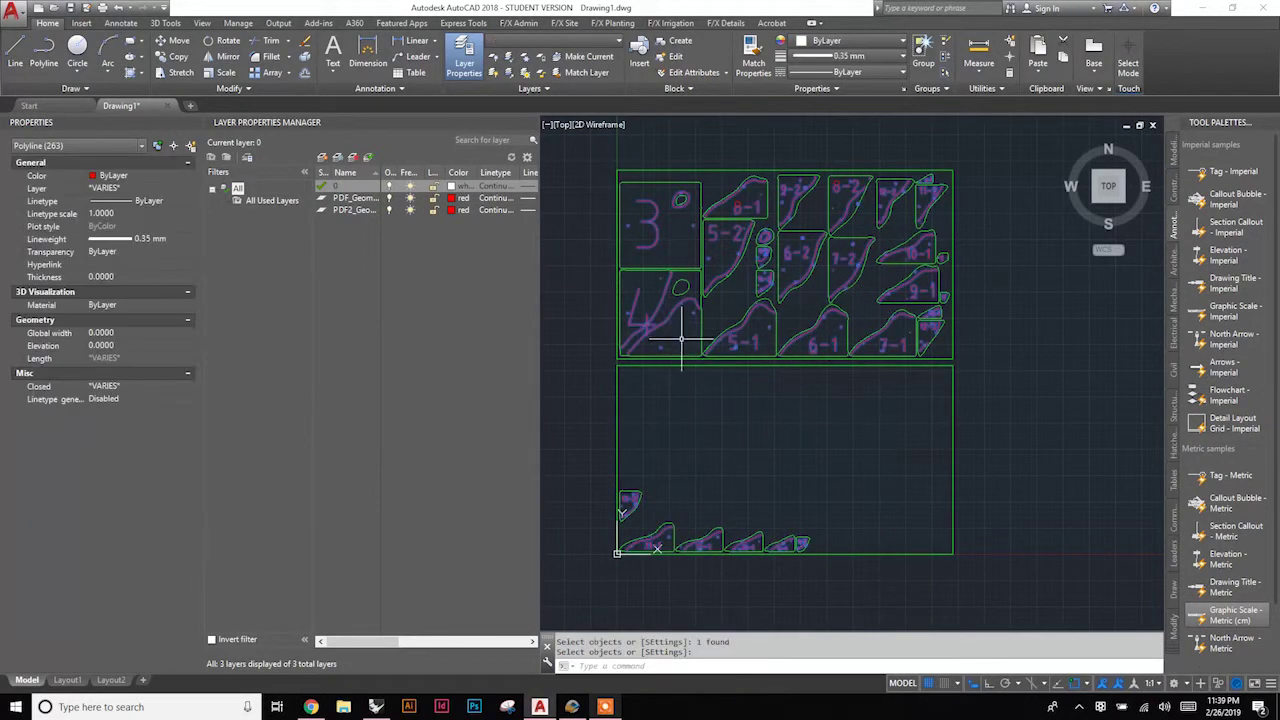
scroll(741, 205, "up", 4)
left_click(740, 226)
left_click(690, 270)
scroll(928, 191, "up", 3)
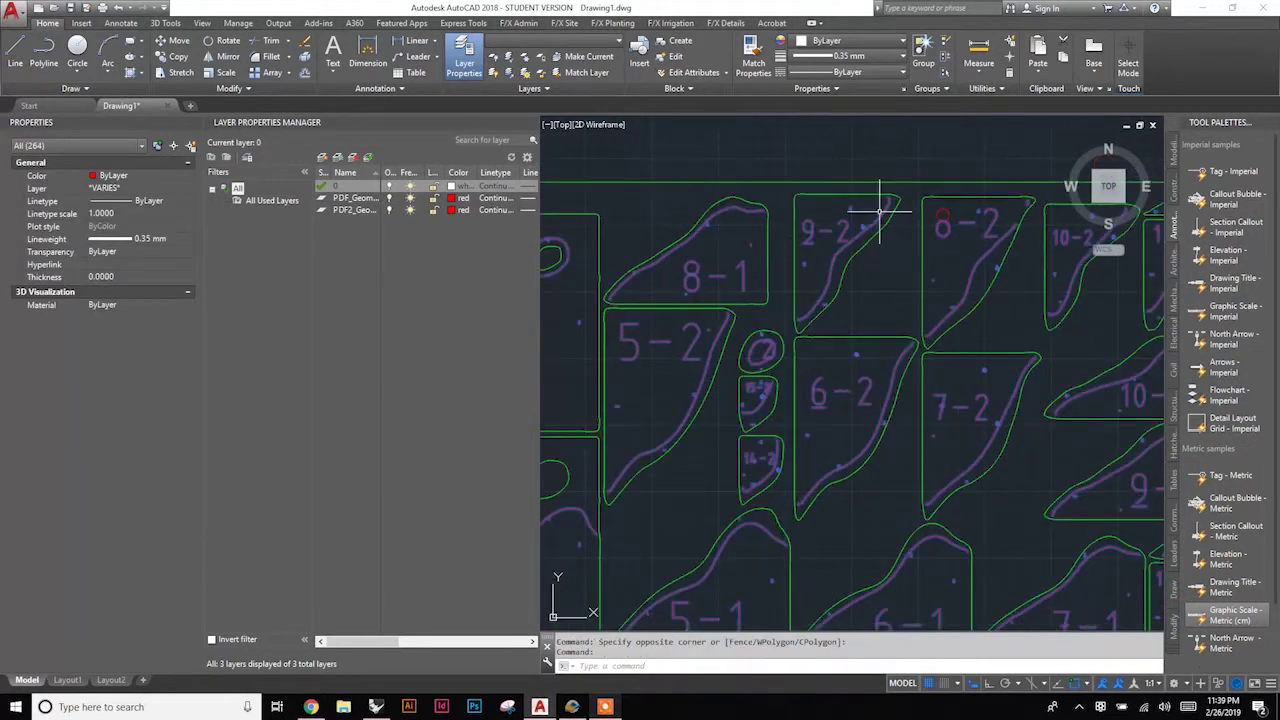
left_click(940, 235)
scroll(940, 235, "down", 8)
scroll(848, 280, "up", 2)
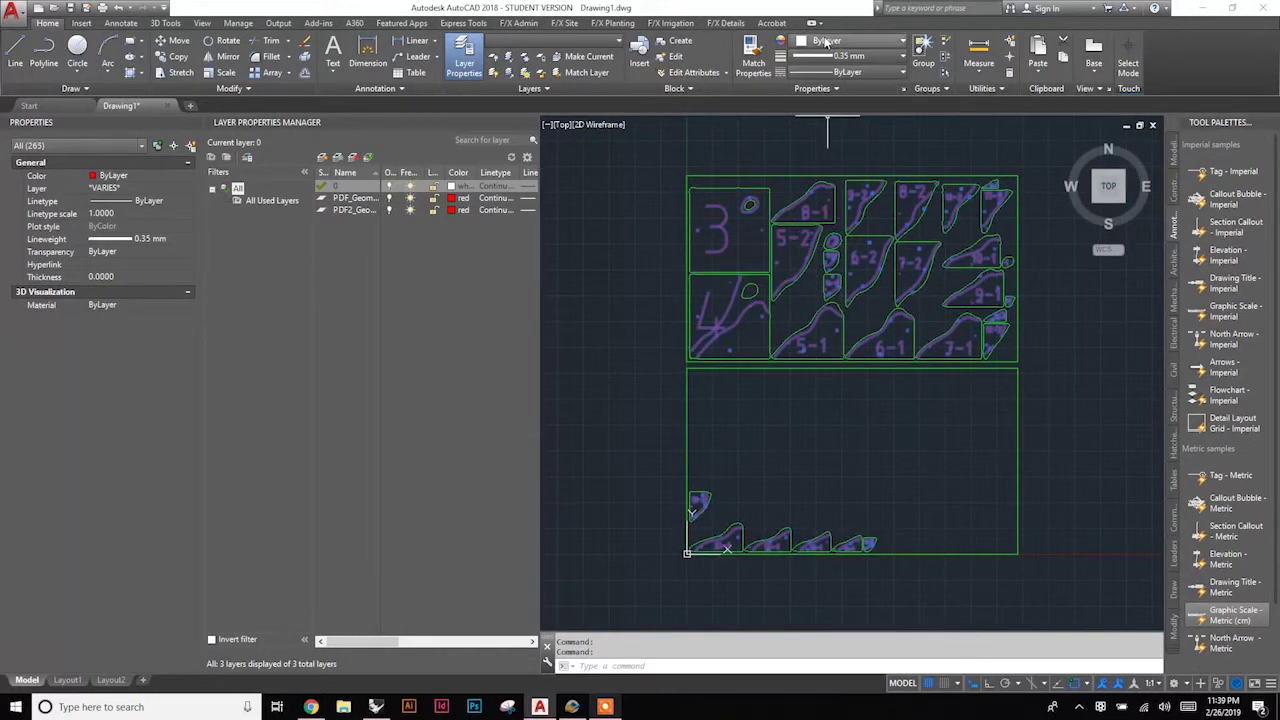
Change the selected etch lines and labels to Blue.
left_click(855, 41)
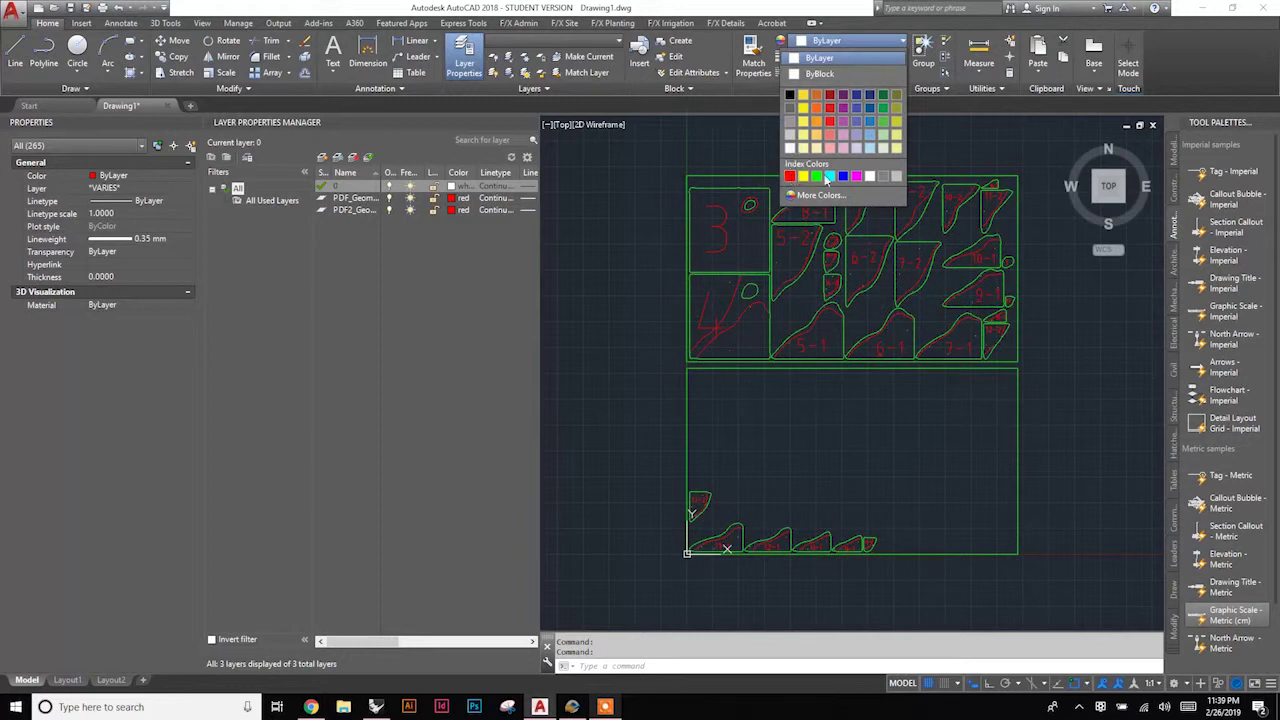
left_click(843, 177)
left_click(843, 177)
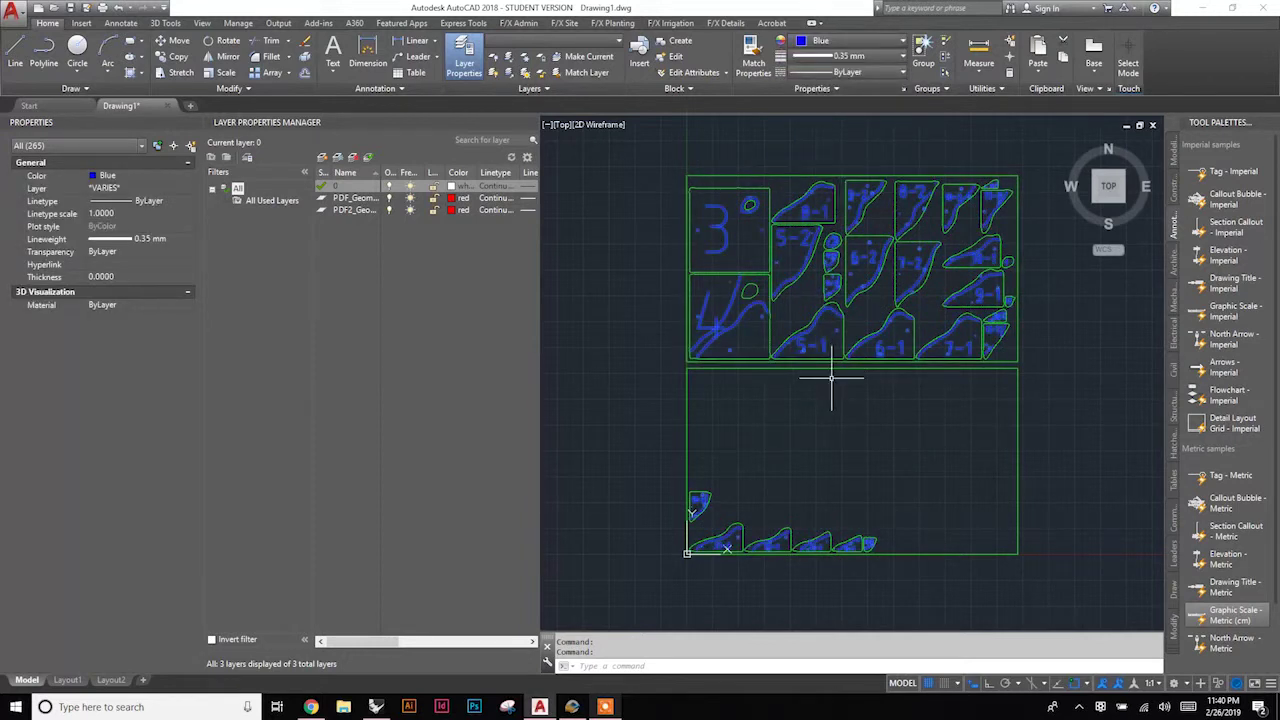
Clear the selection and shift the sheet view slightly left.
key("Escape")
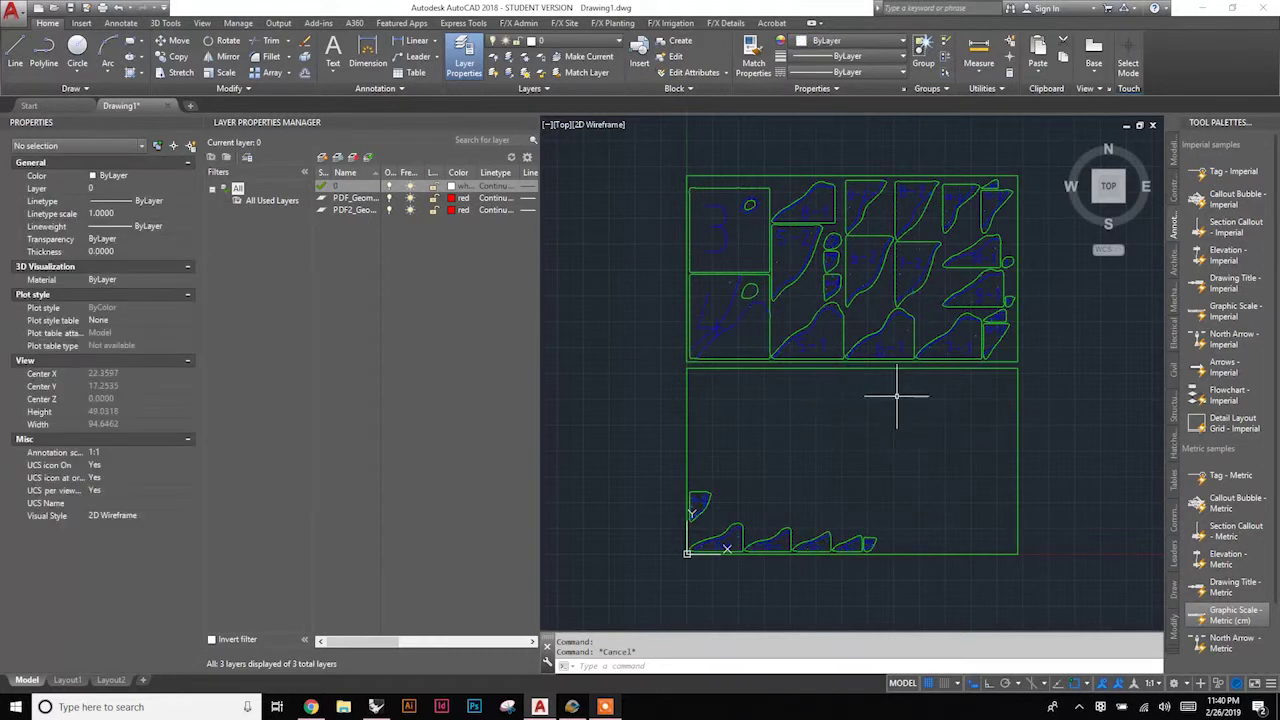
middle_click_drag(894, 385, 872, 389)
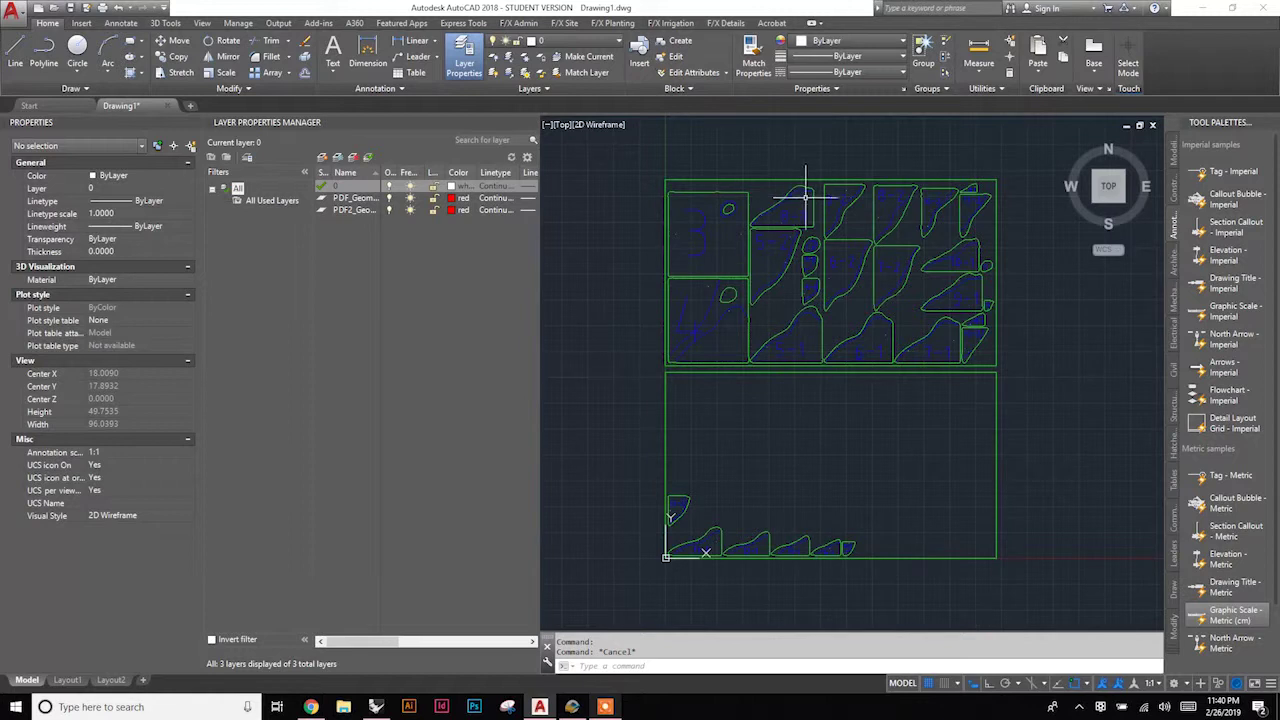
left_click(1050, 345)
left_click(1044, 372)
Select all green outlines similar to the lower sheet rectangle and make them Red.
right_click(786, 437)
left_click(802, 443)
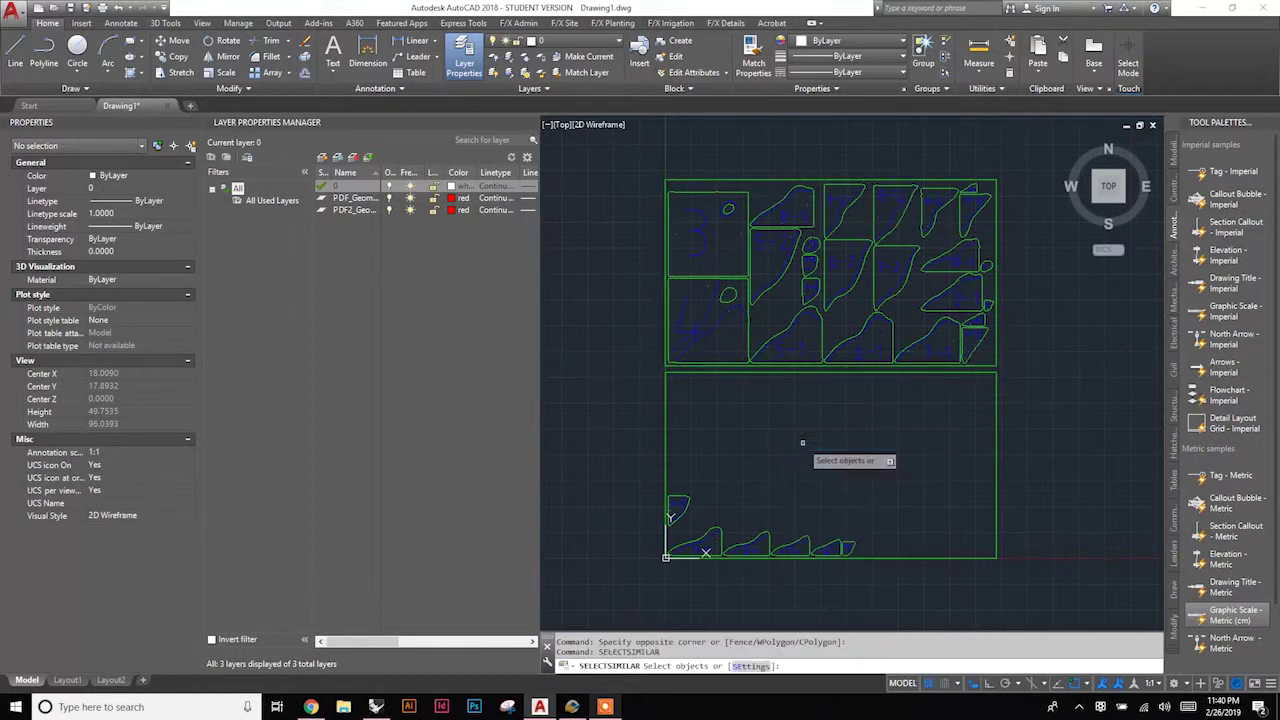
left_click(948, 372)
right_click(850, 424)
left_click(855, 428)
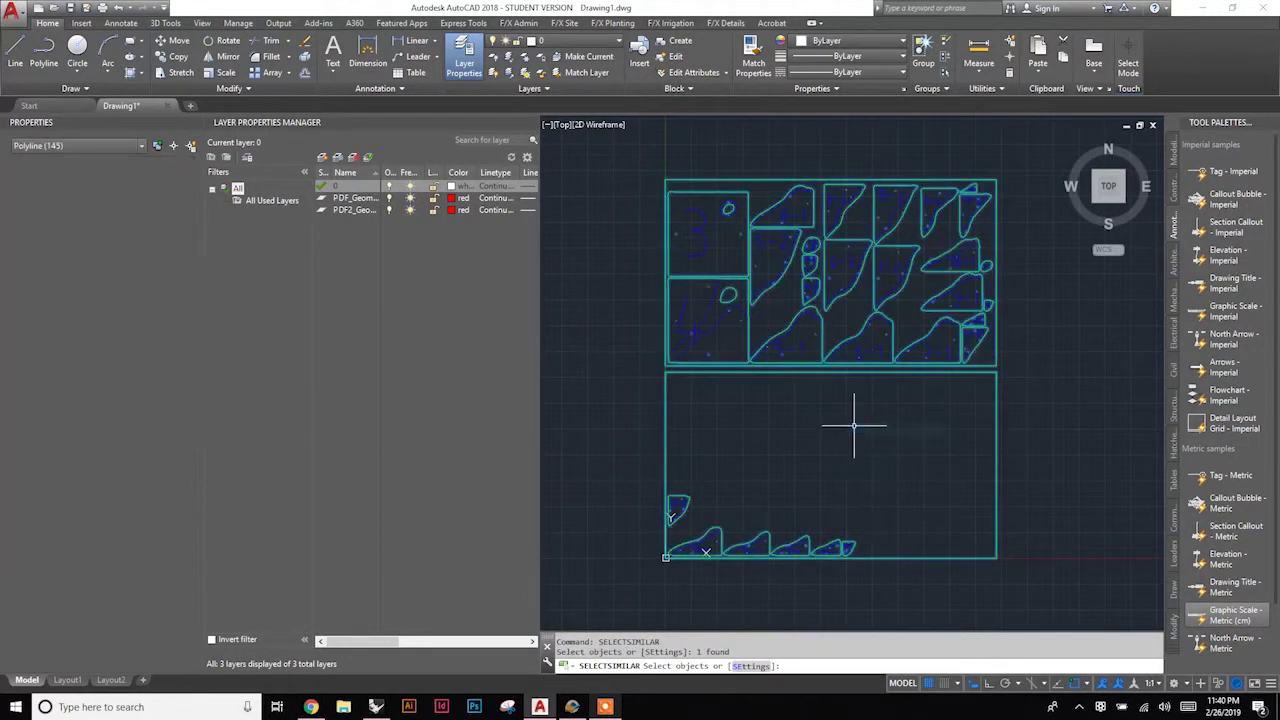
left_click(850, 41)
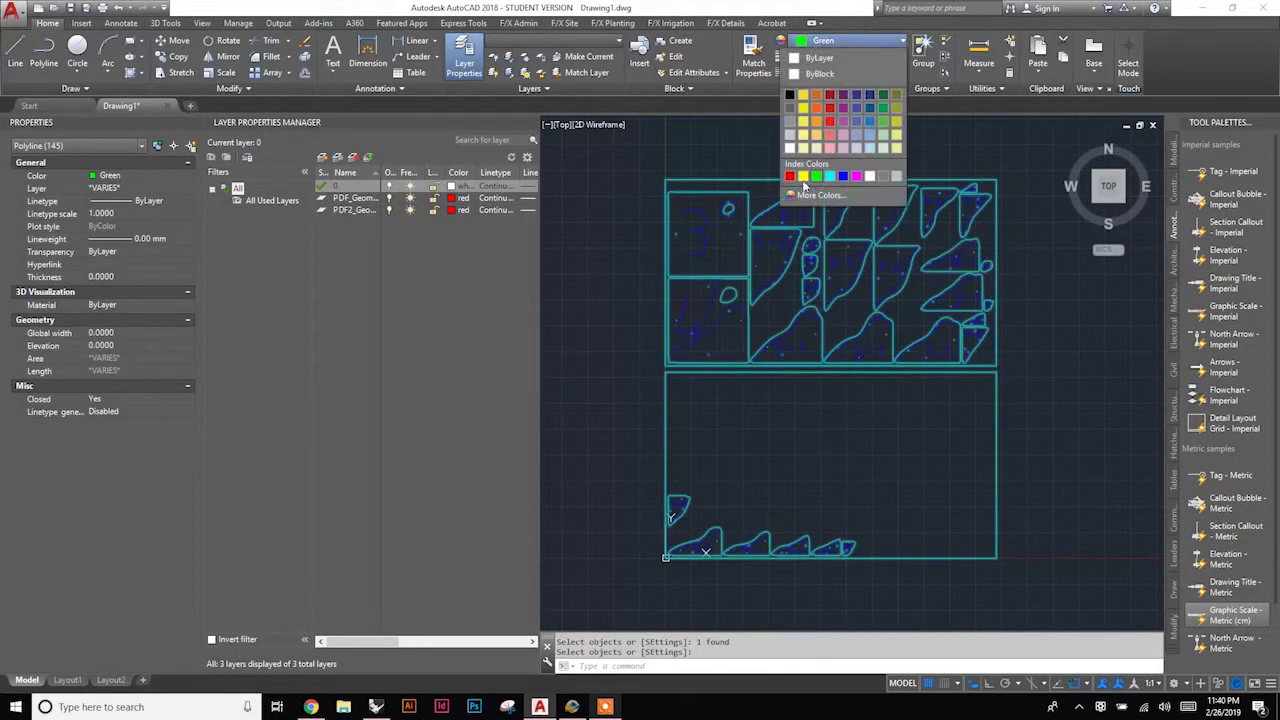
left_click(790, 178)
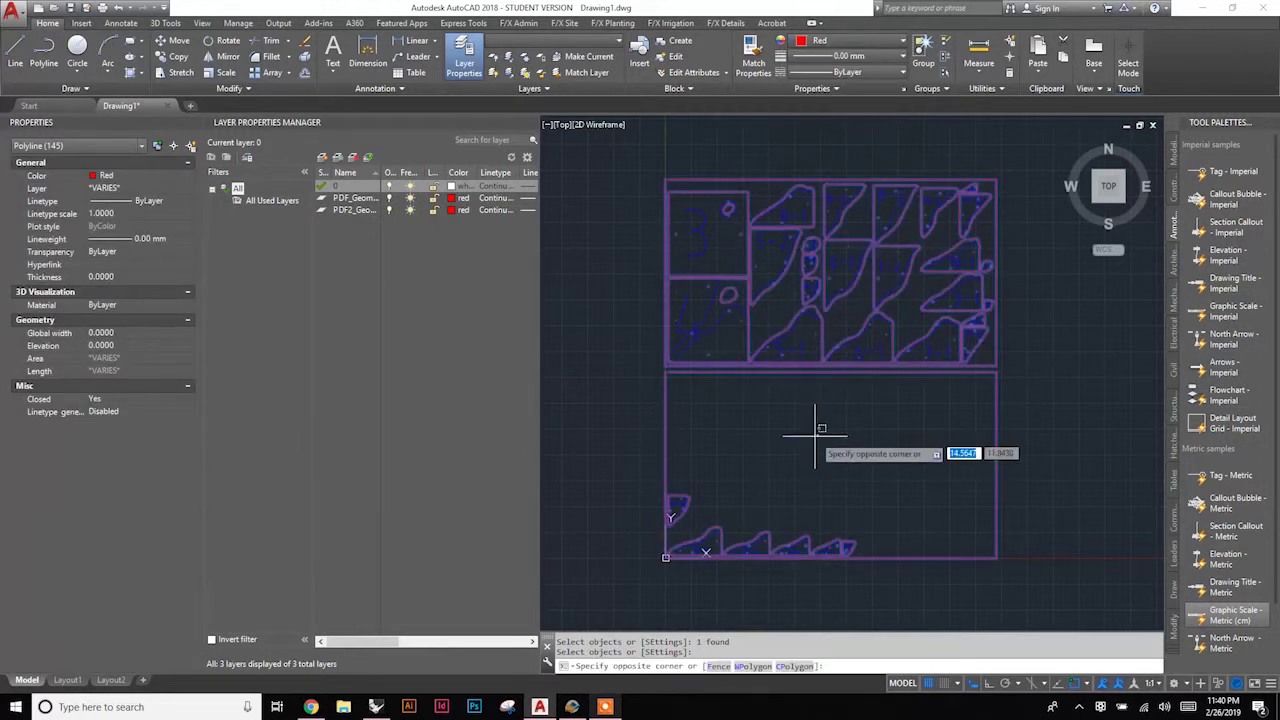
left_click(801, 420)
key("Escape")
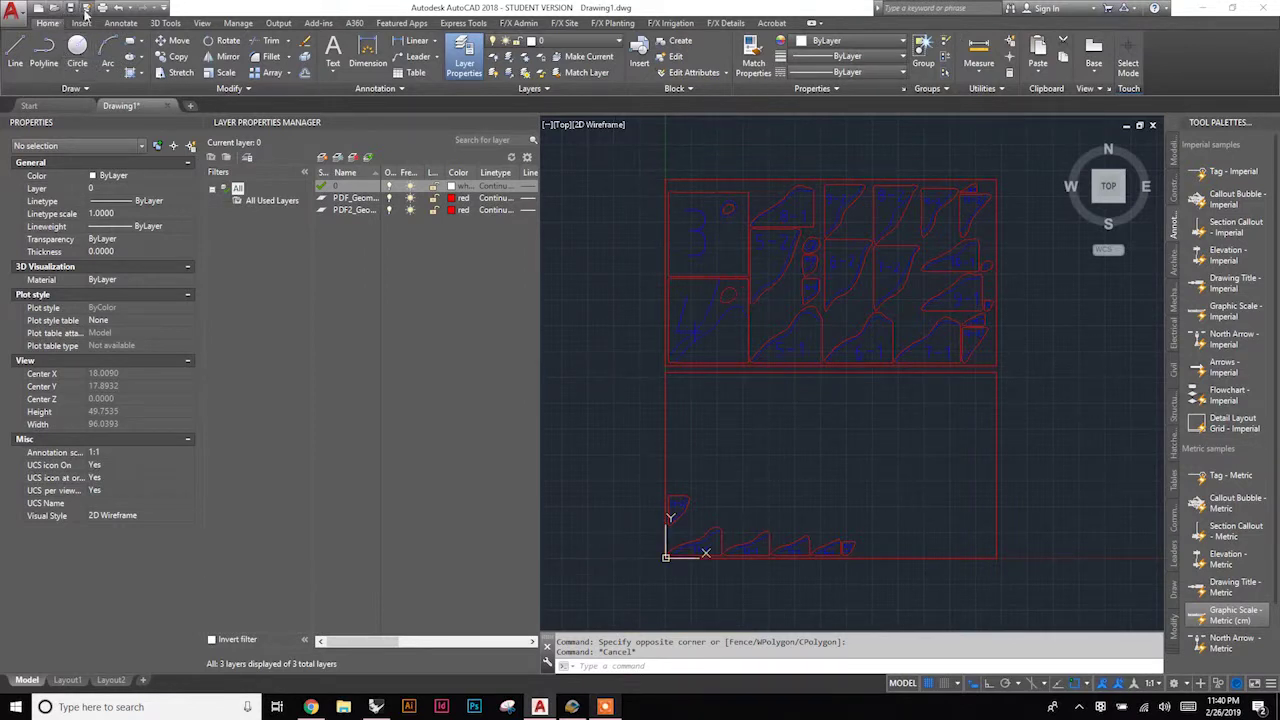
Save the drawing as Demo1 in AutoCAD 2013/LT2013 Drawing (*.dwg) format.
key("ctrl+shift+s")
left_click(638, 499)
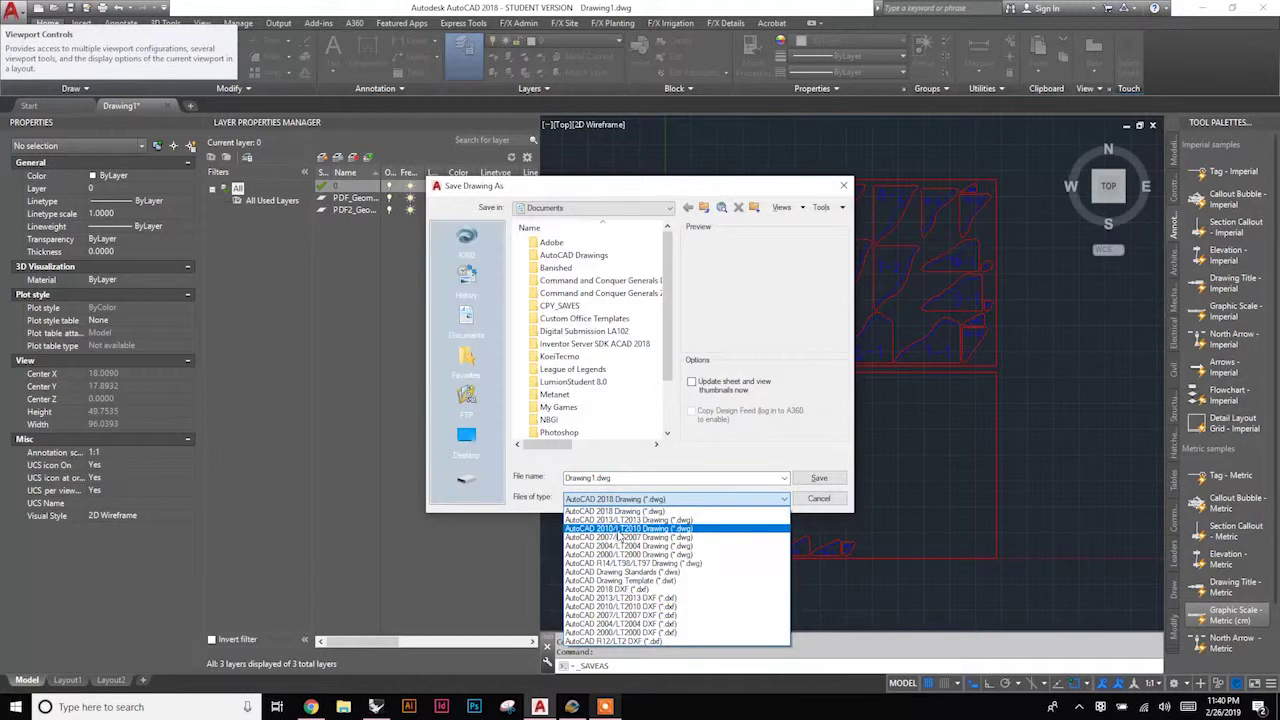
left_click(628, 520)
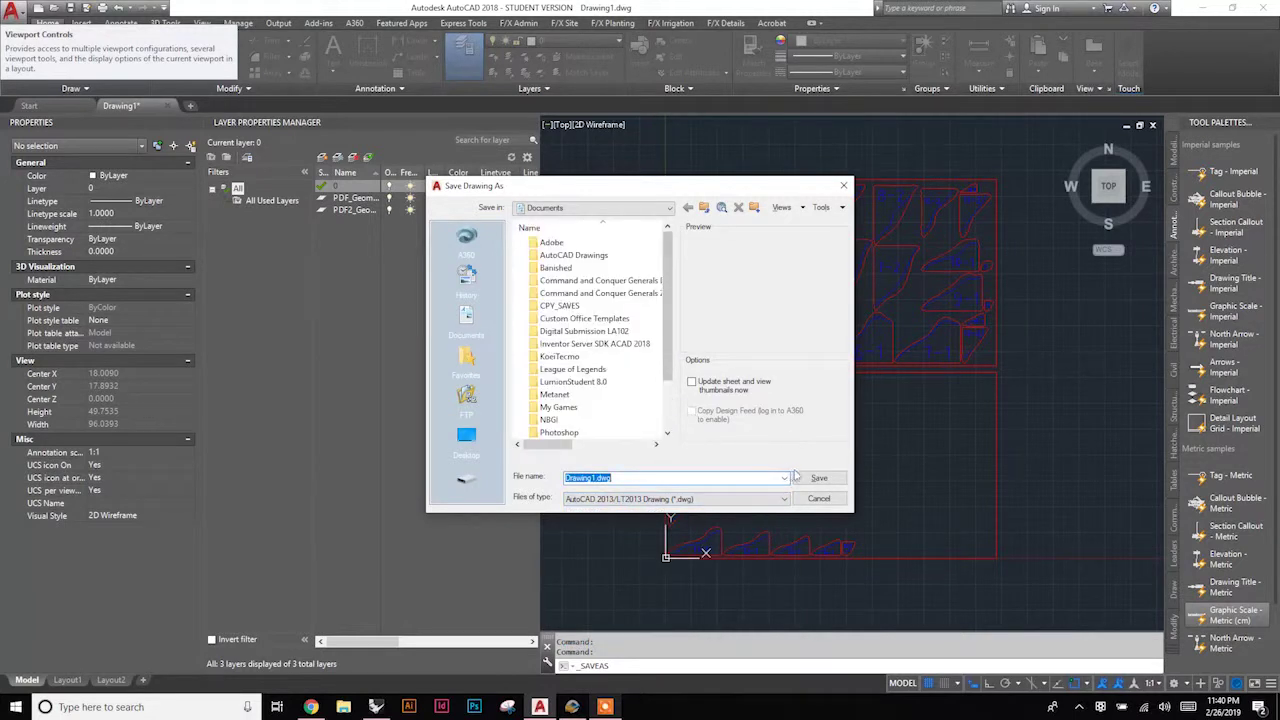
type("Demo1")
left_click(817, 479)
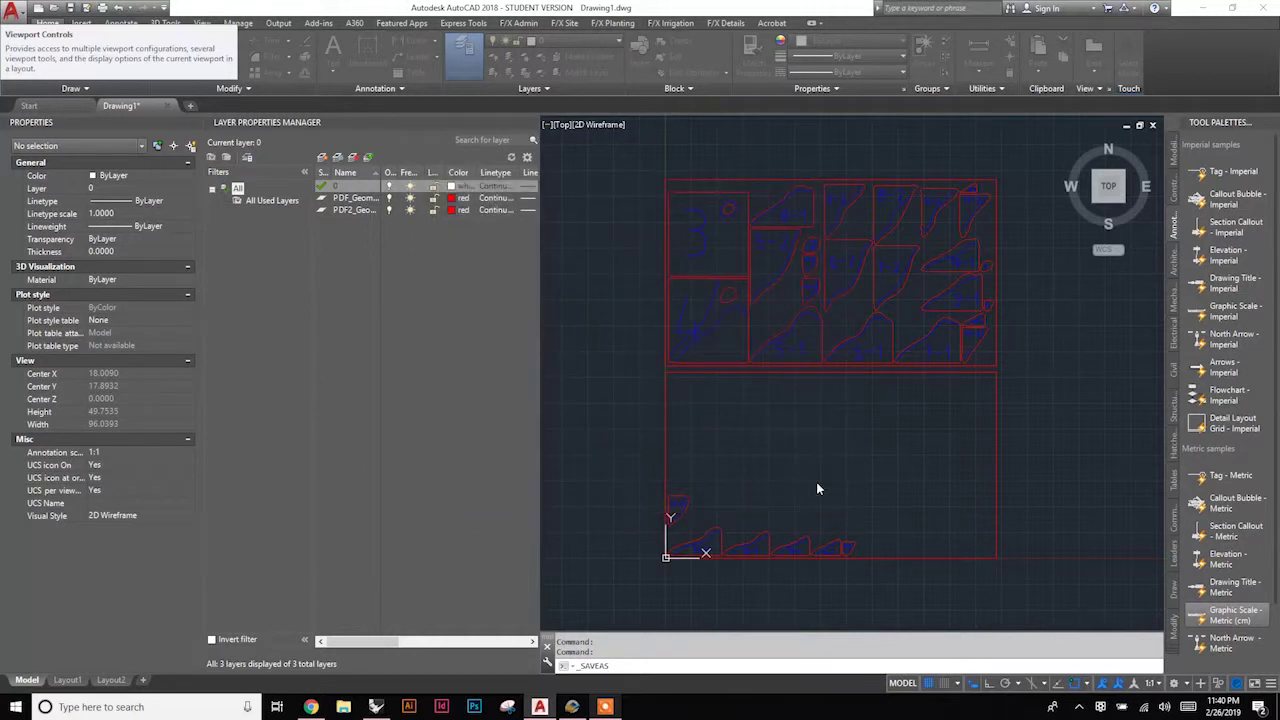